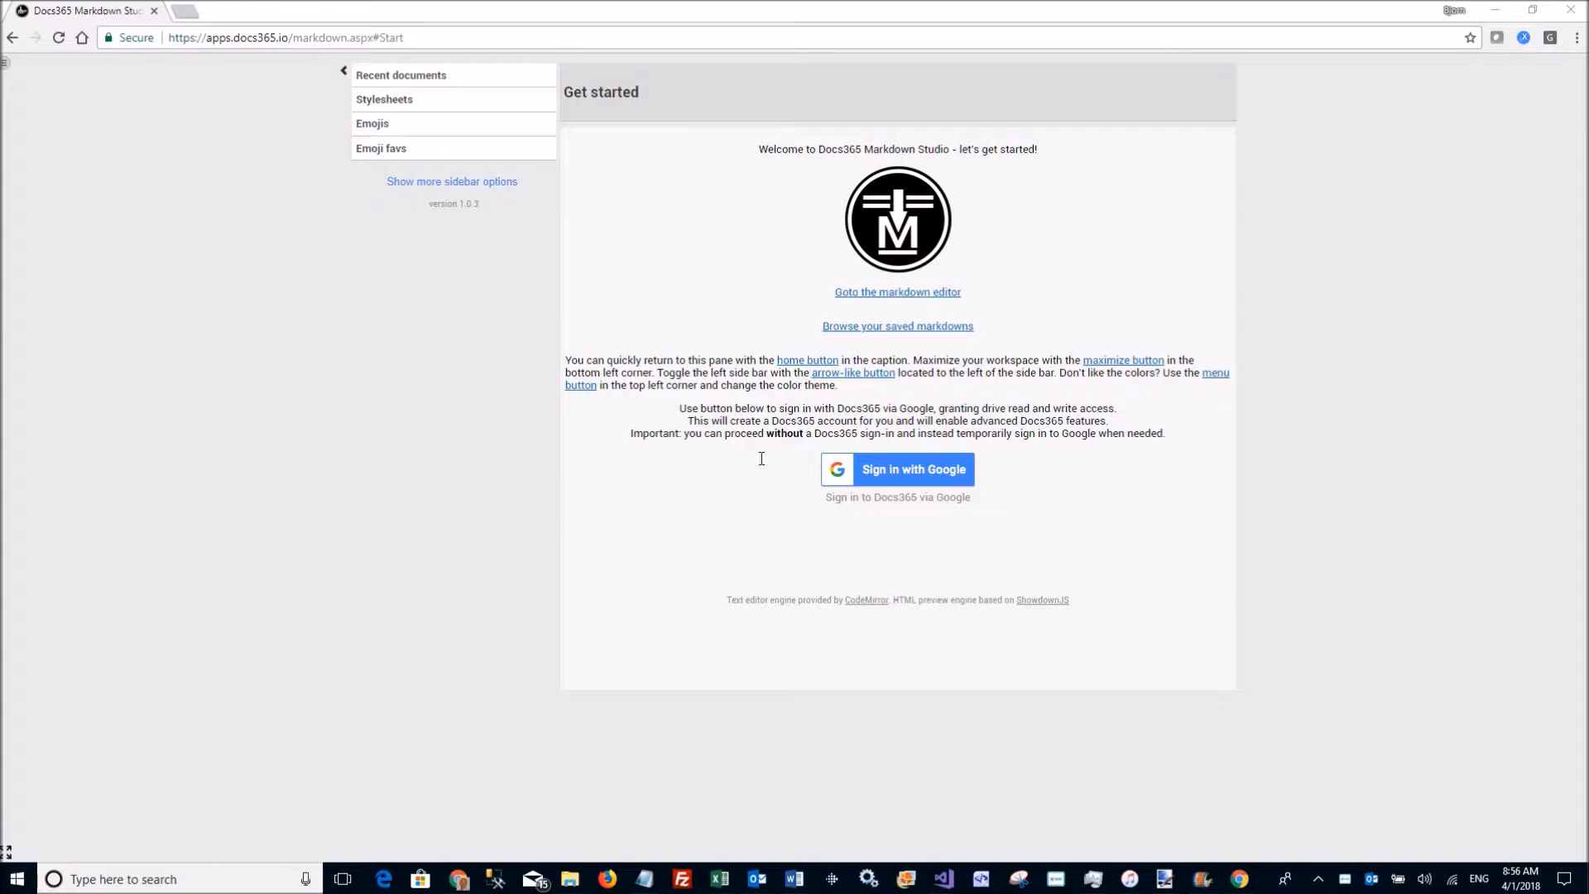
Open the markdown editor, reveal the extra sidebar options and sign in with Google to list the saved snippets
click(911, 296)
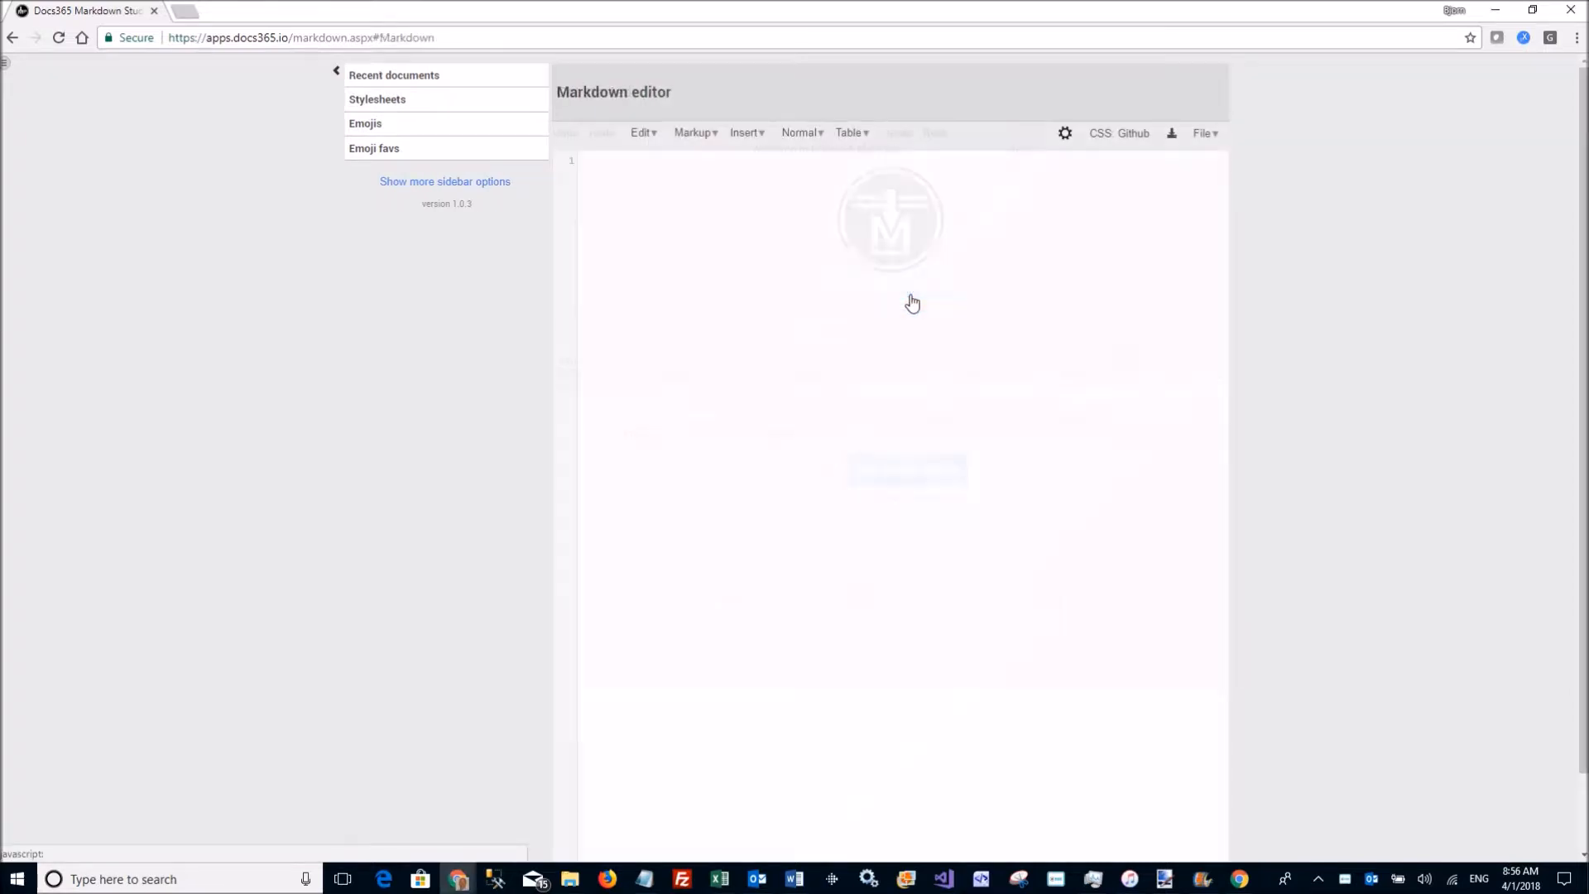
click(651, 166)
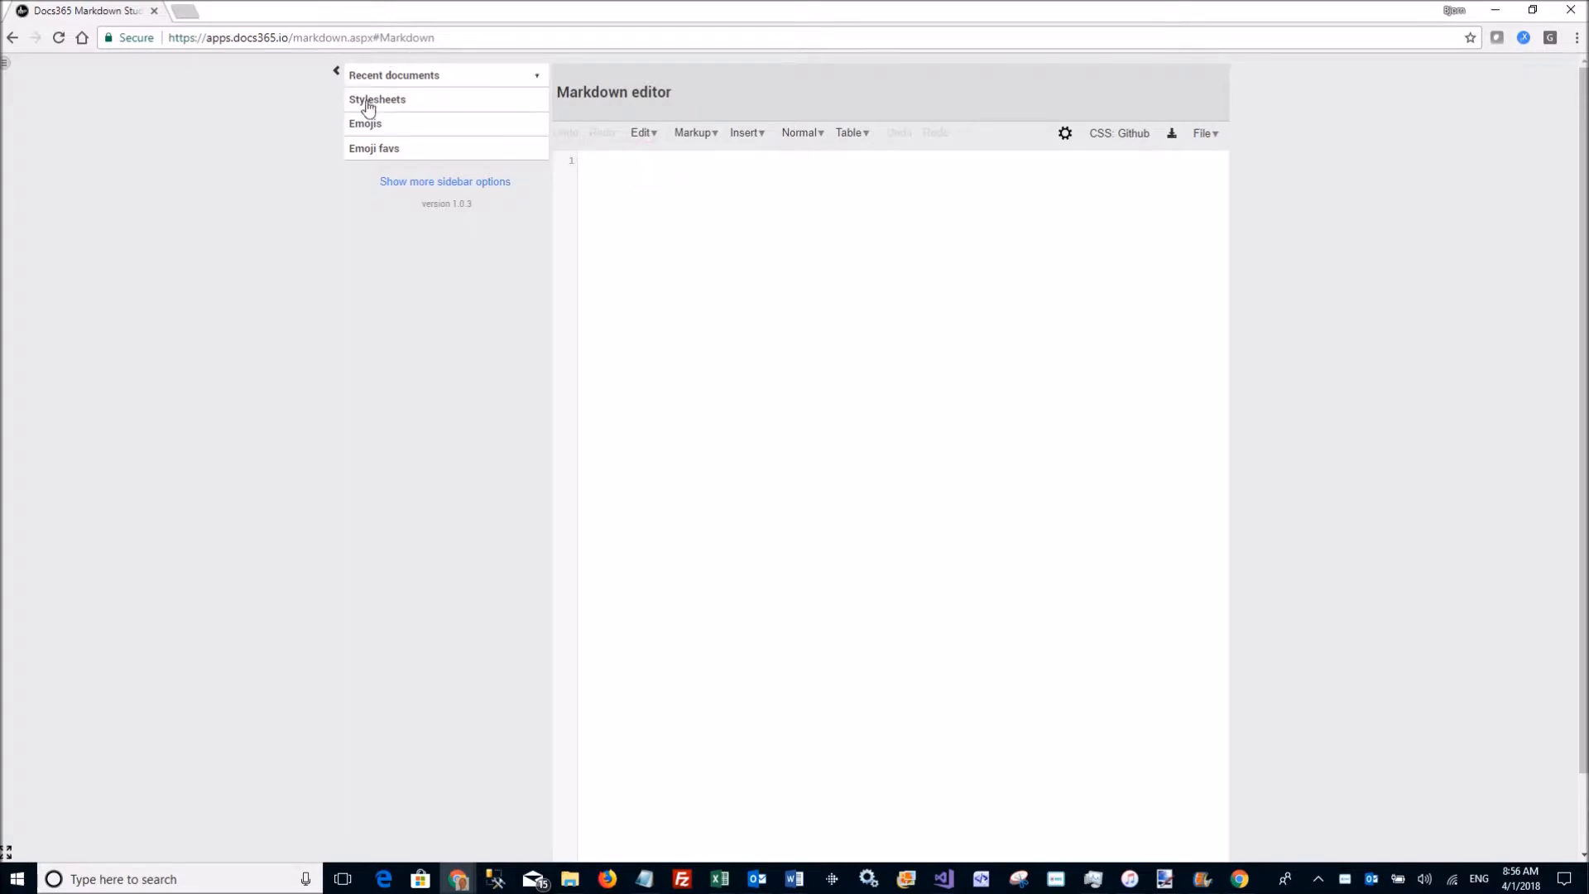
click(457, 183)
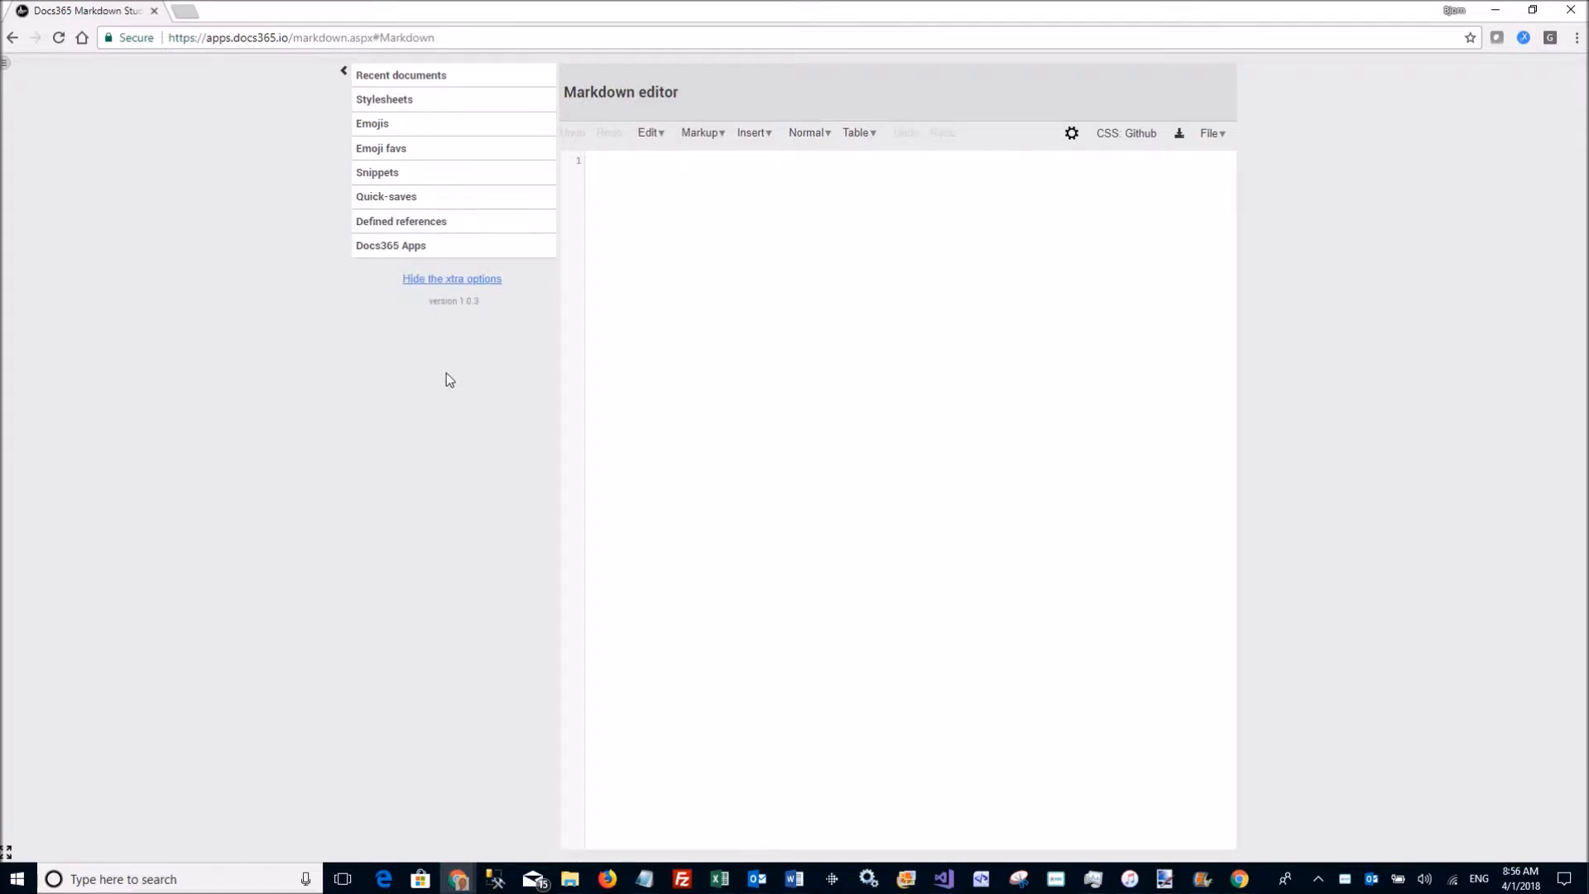
click(392, 174)
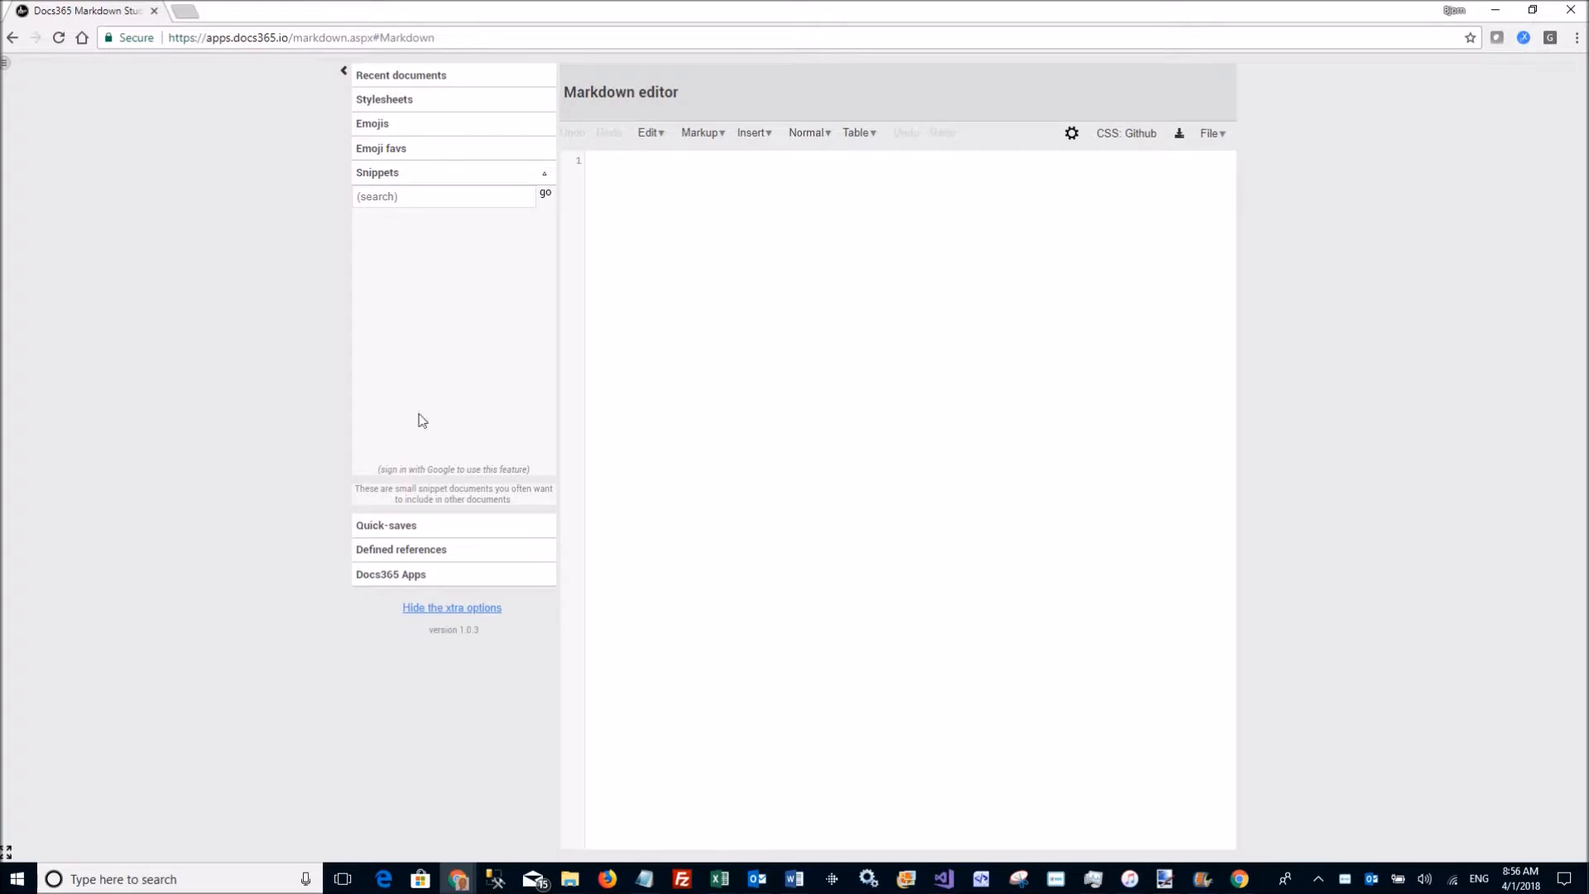
click(429, 469)
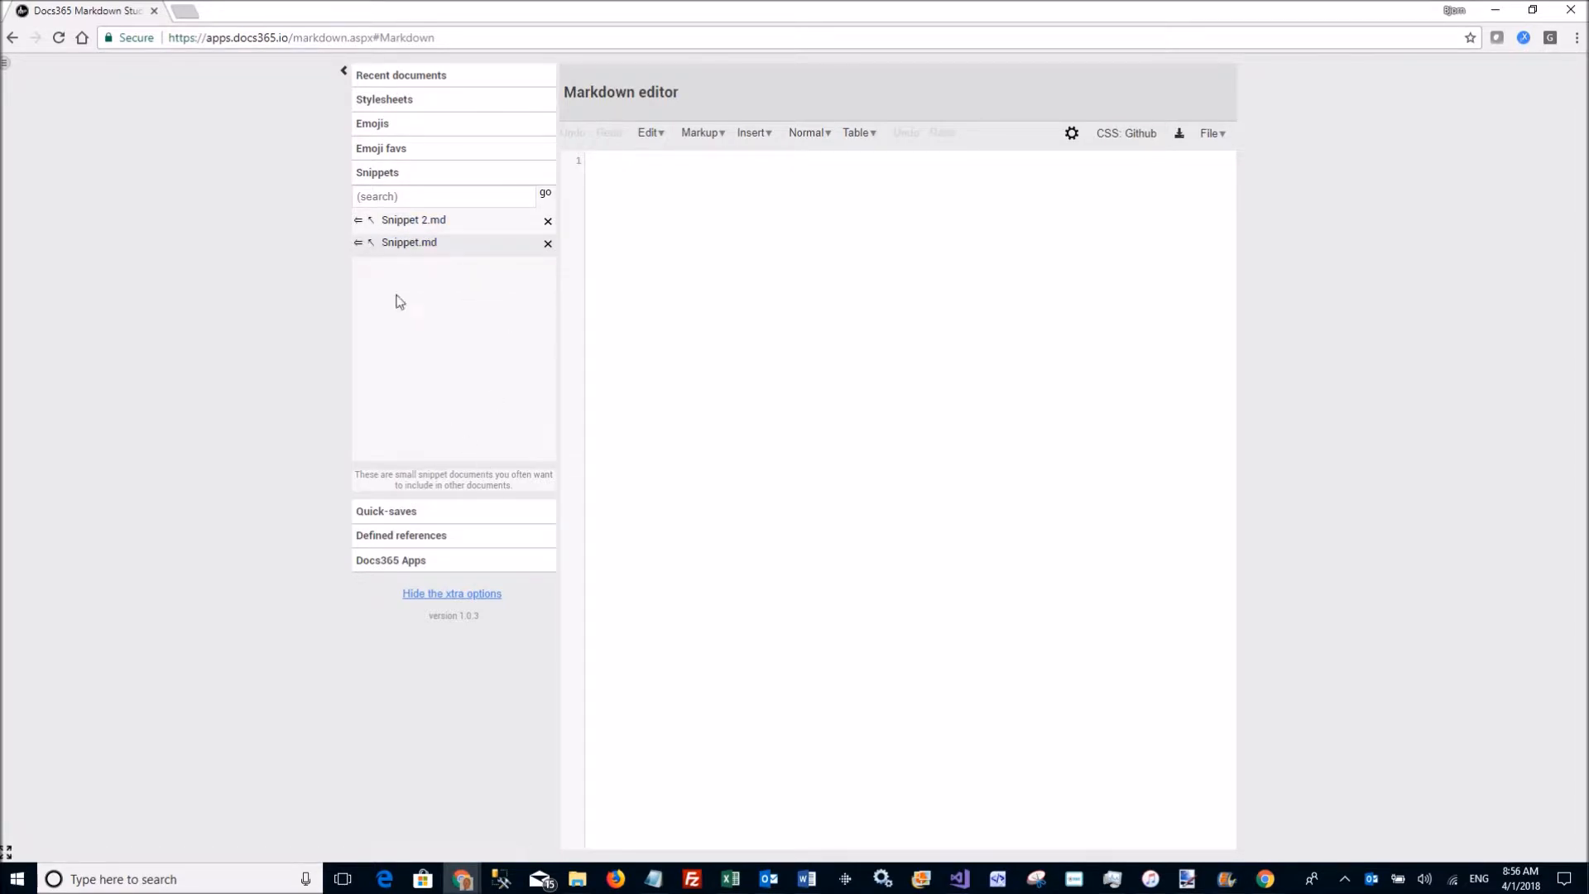
Insert Snippet.md into the empty document three times as separate paragraphs, with blank lines after the last one
click(617, 163)
click(359, 243)
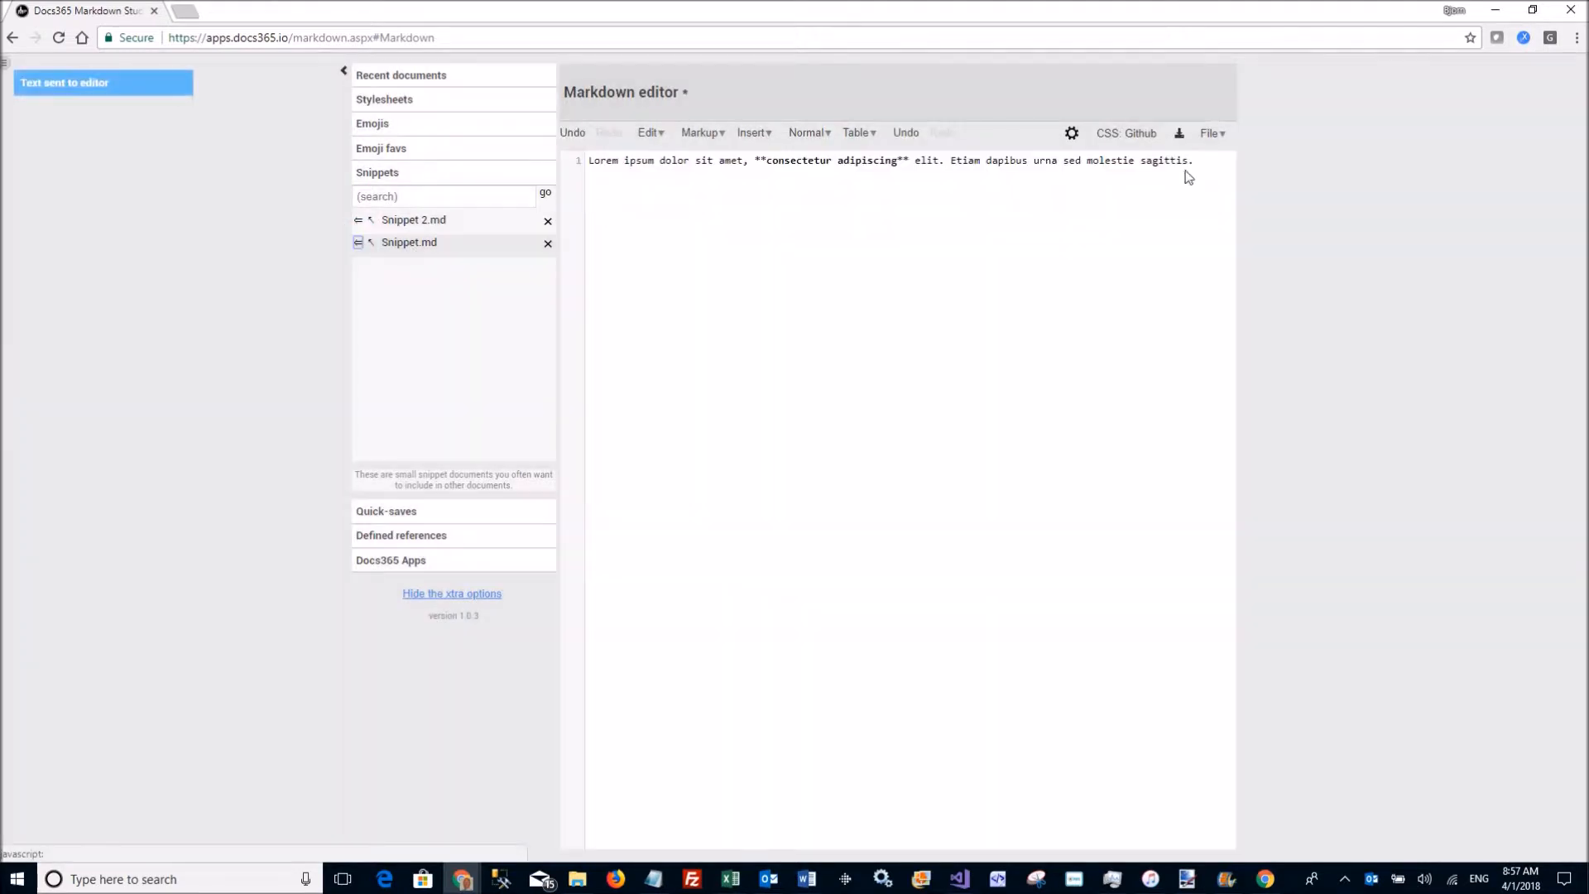
click(1190, 162)
key(Return)
click(357, 244)
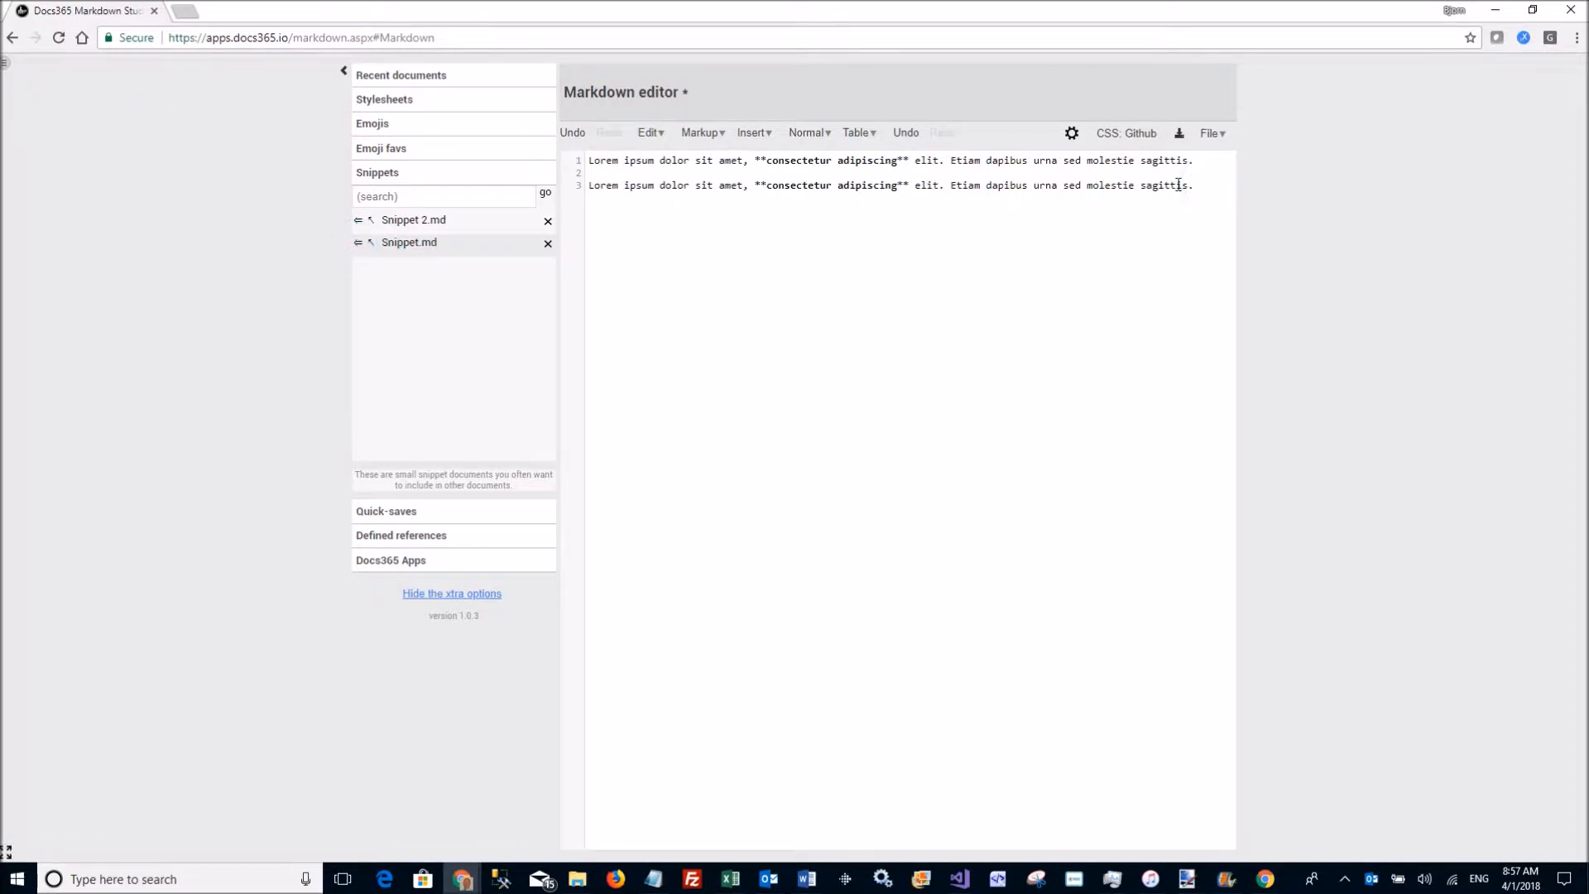
click(360, 243)
click(1194, 216)
key(Return)
key(Return)
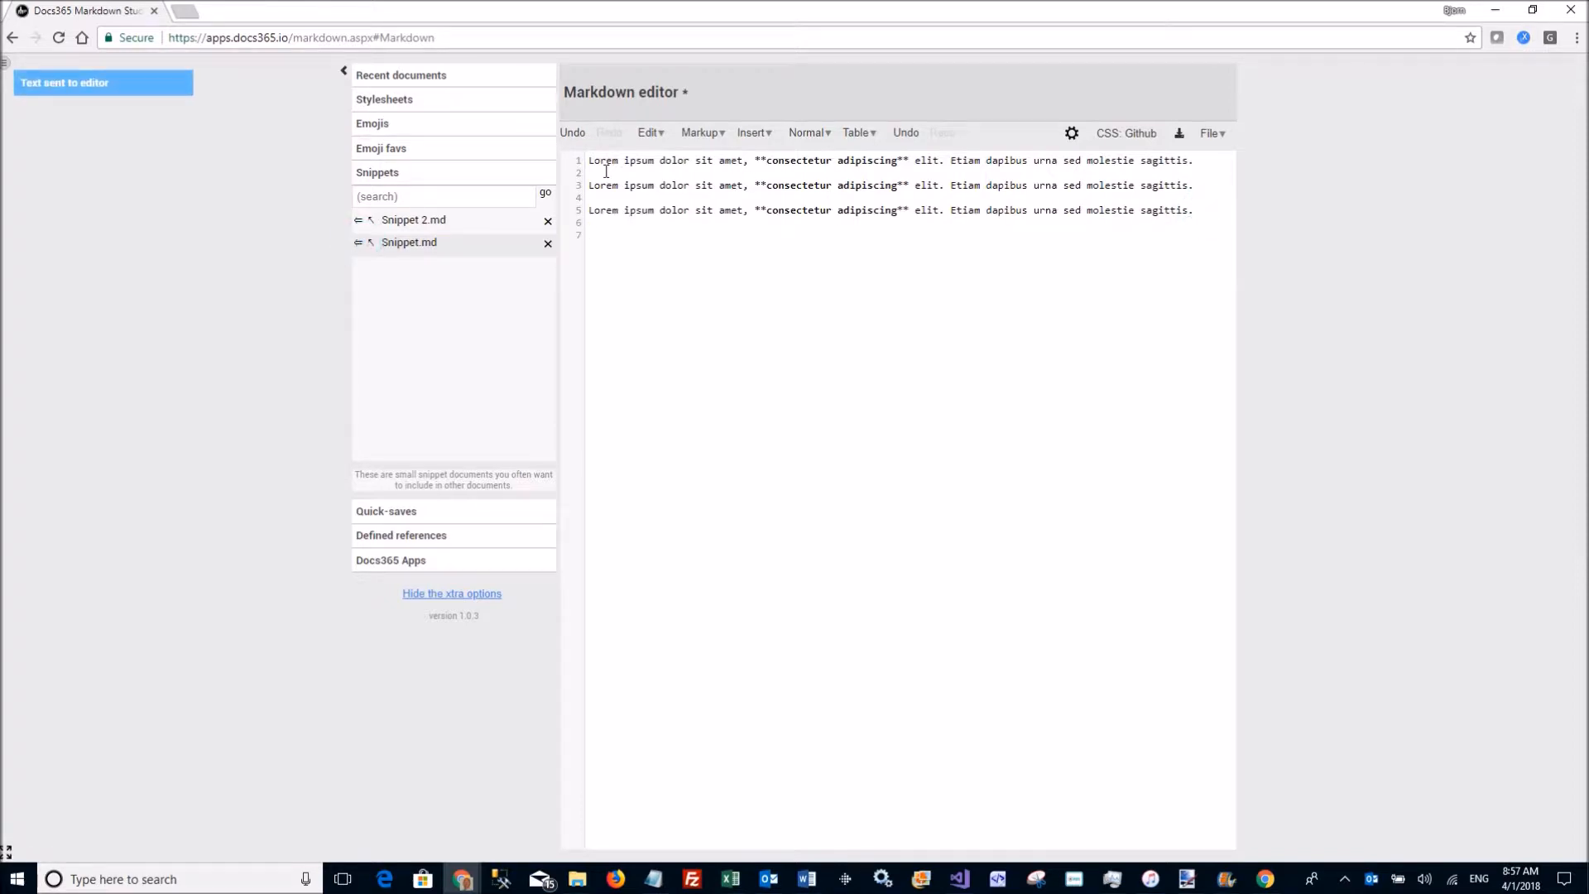
Save the three paragraphs as a snippet named "New snippet" and insert that snippet into the document
drag(589, 161, 1214, 224)
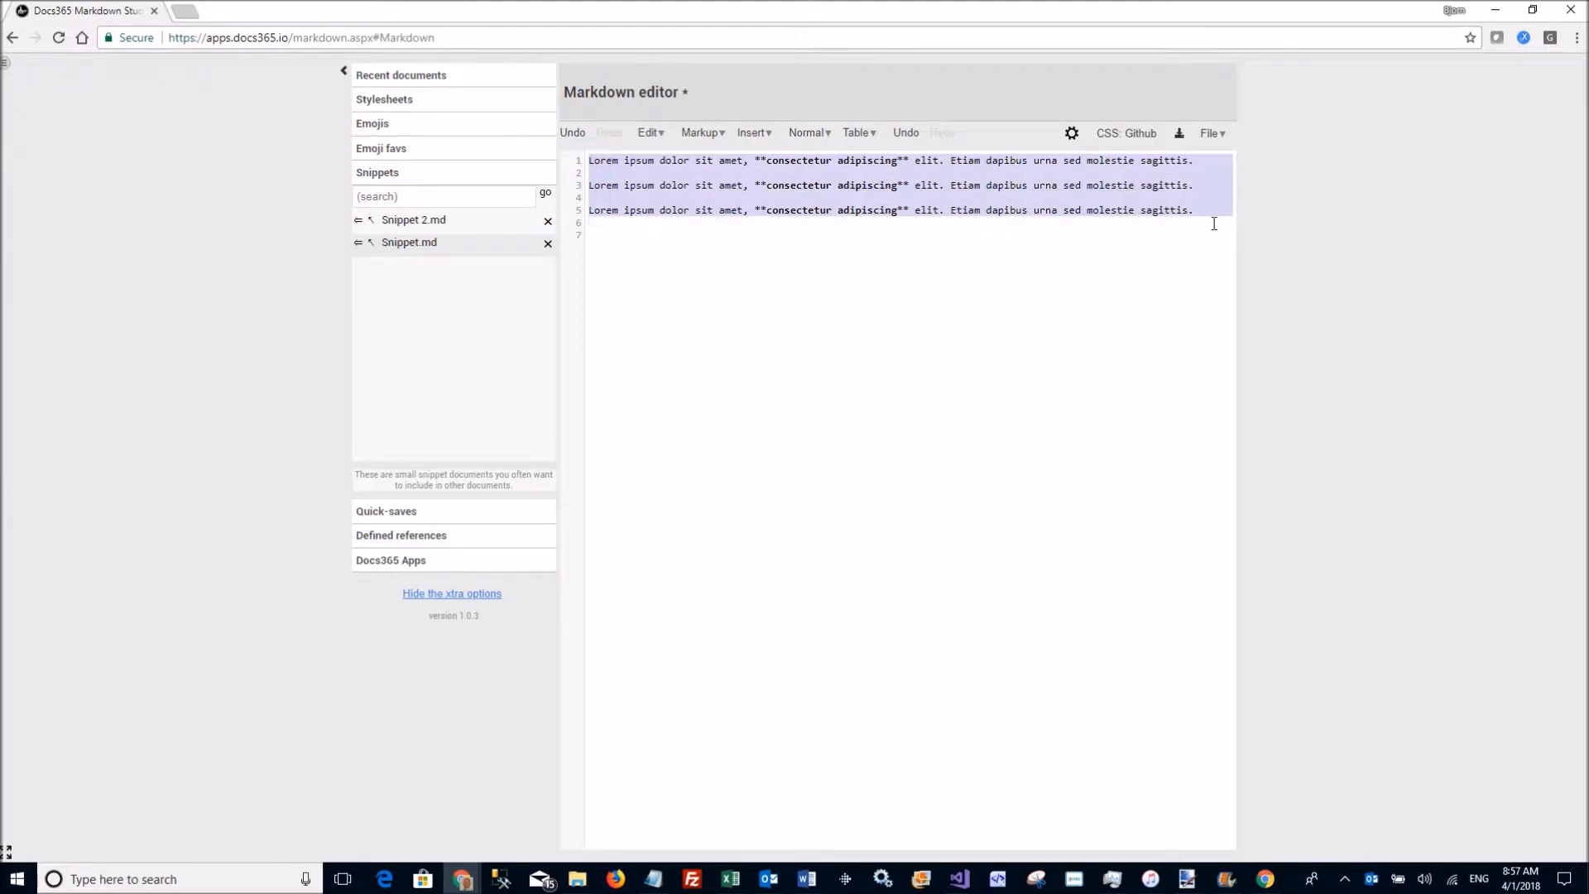
click(650, 133)
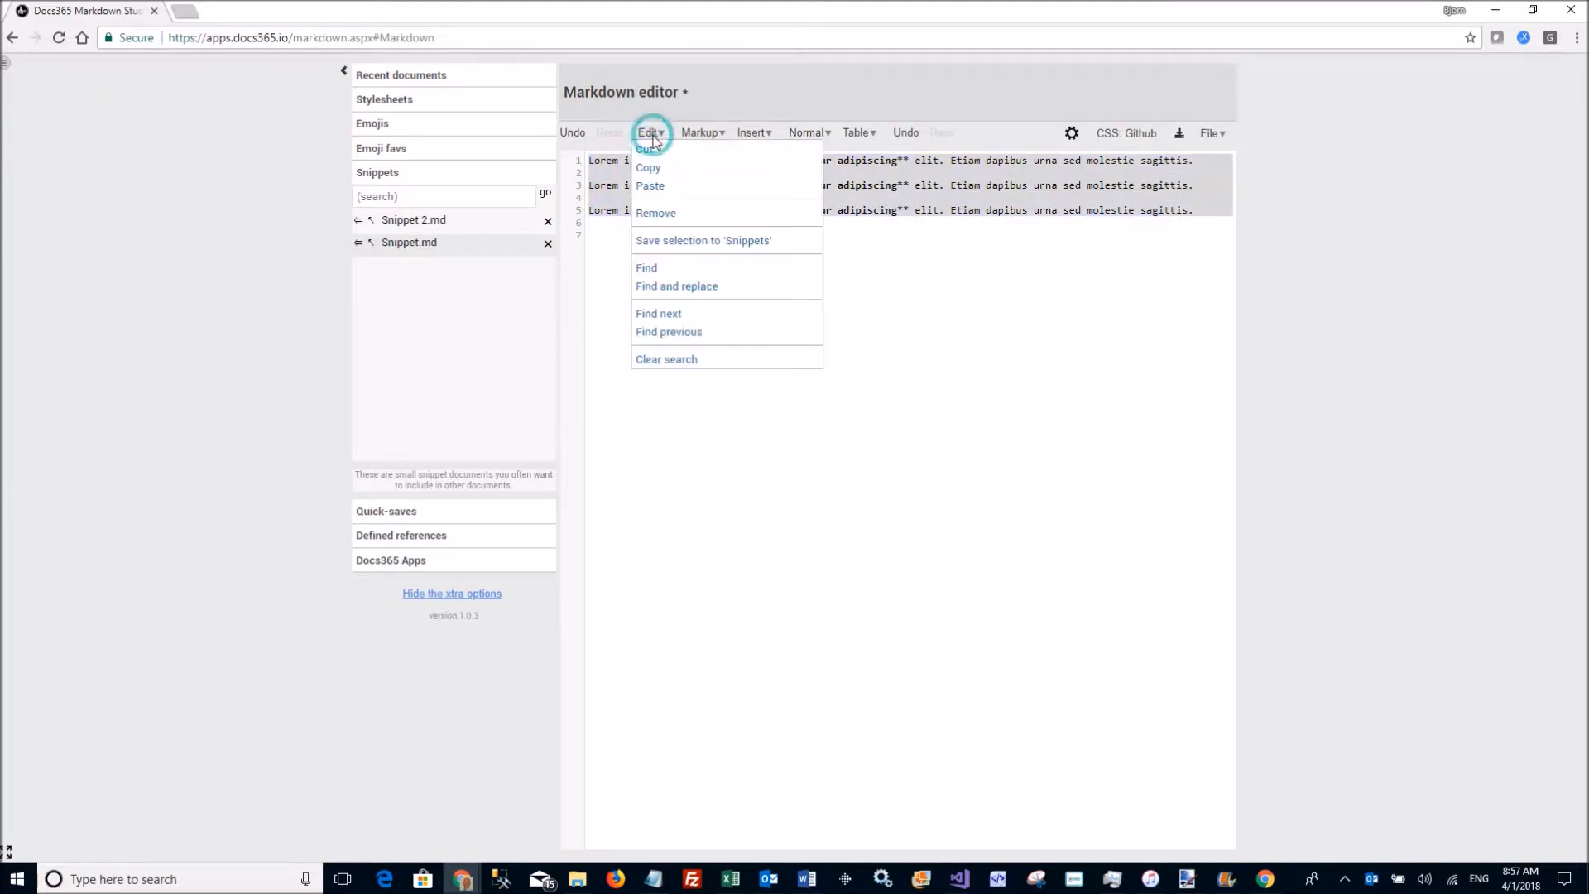
click(696, 242)
drag(815, 372, 588, 376)
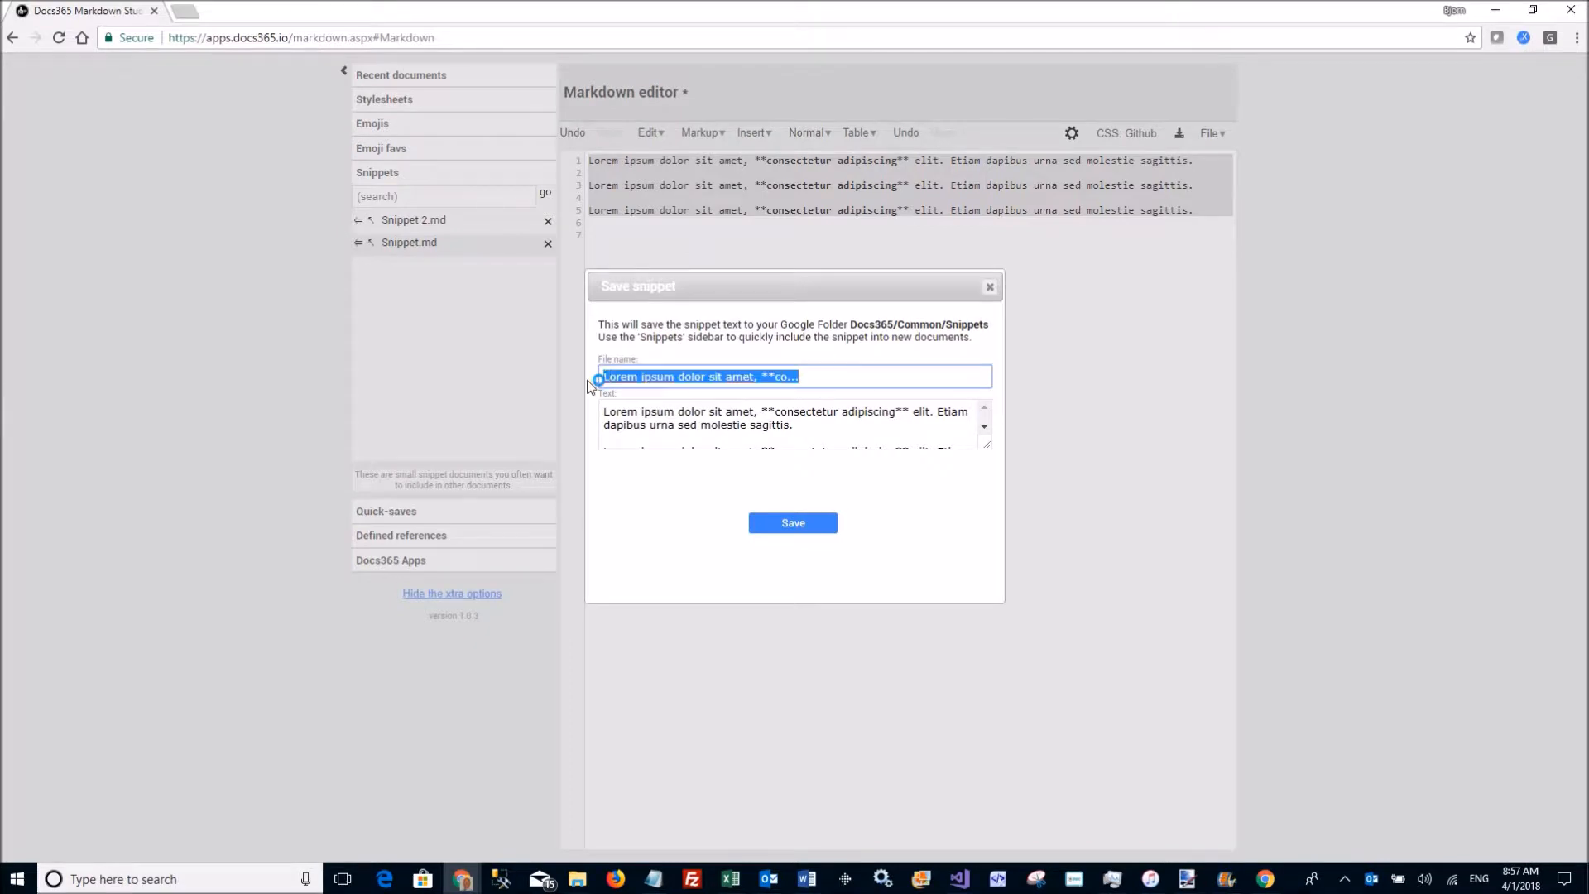
text(New snip)
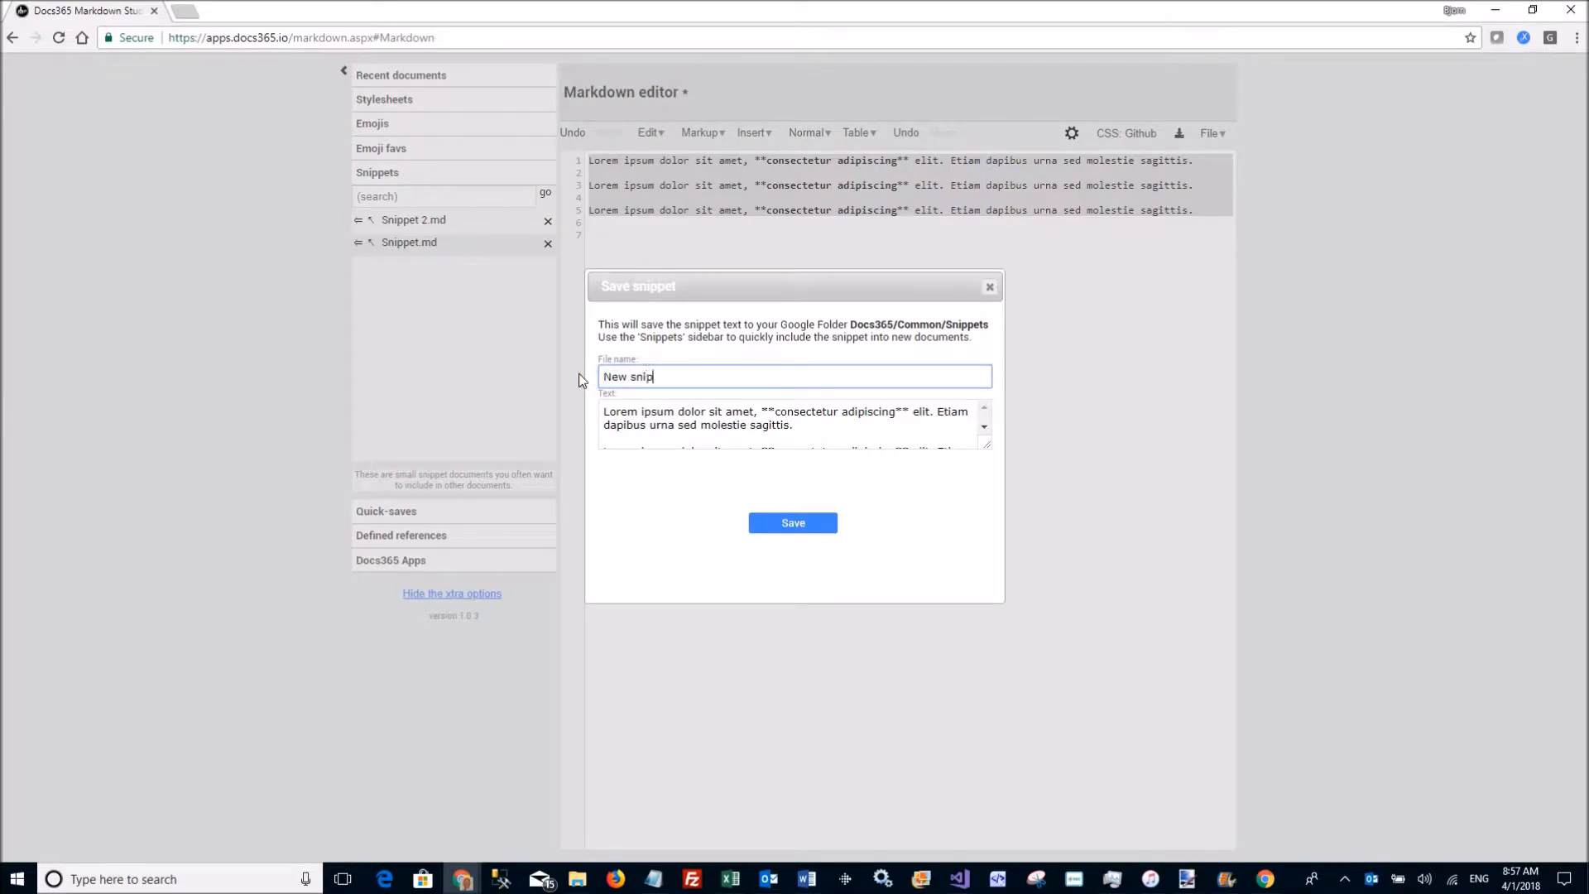
text(pet)
click(791, 529)
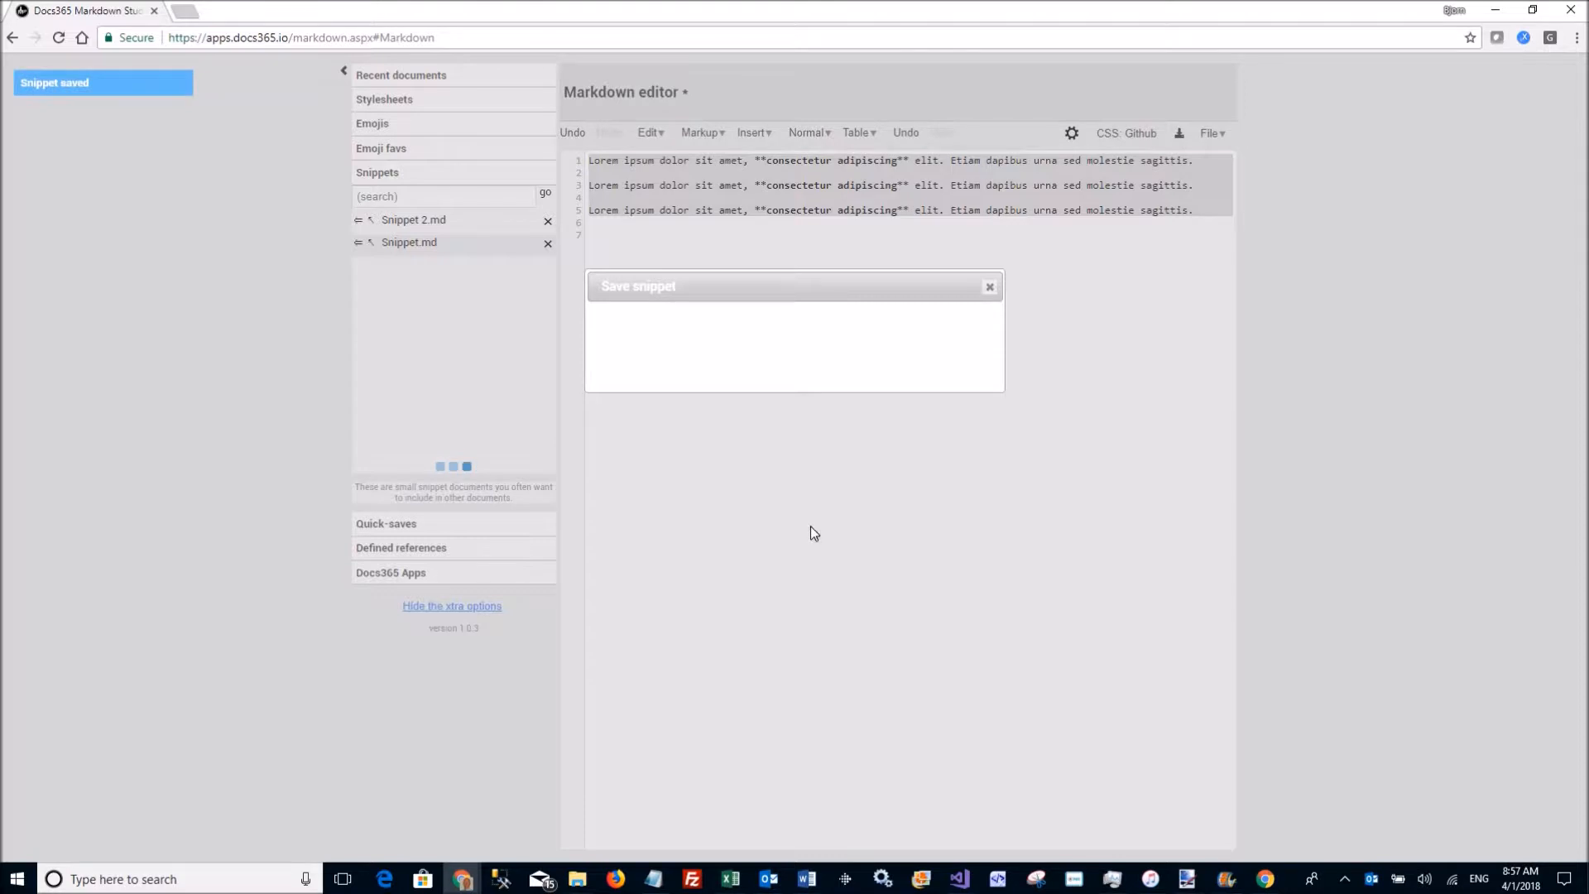
click(990, 288)
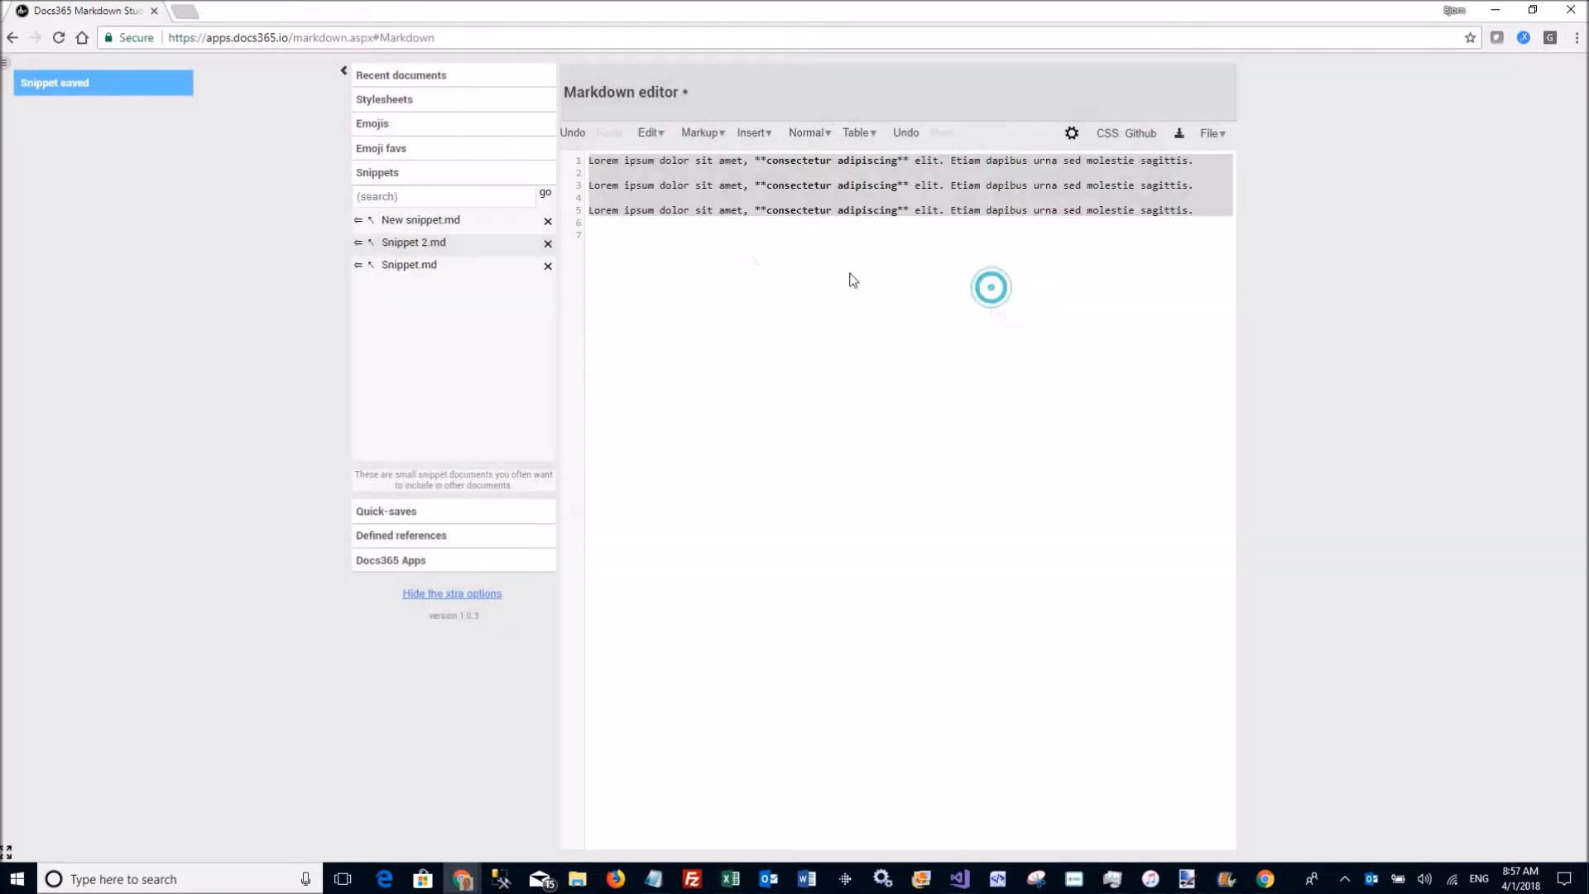
click(357, 219)
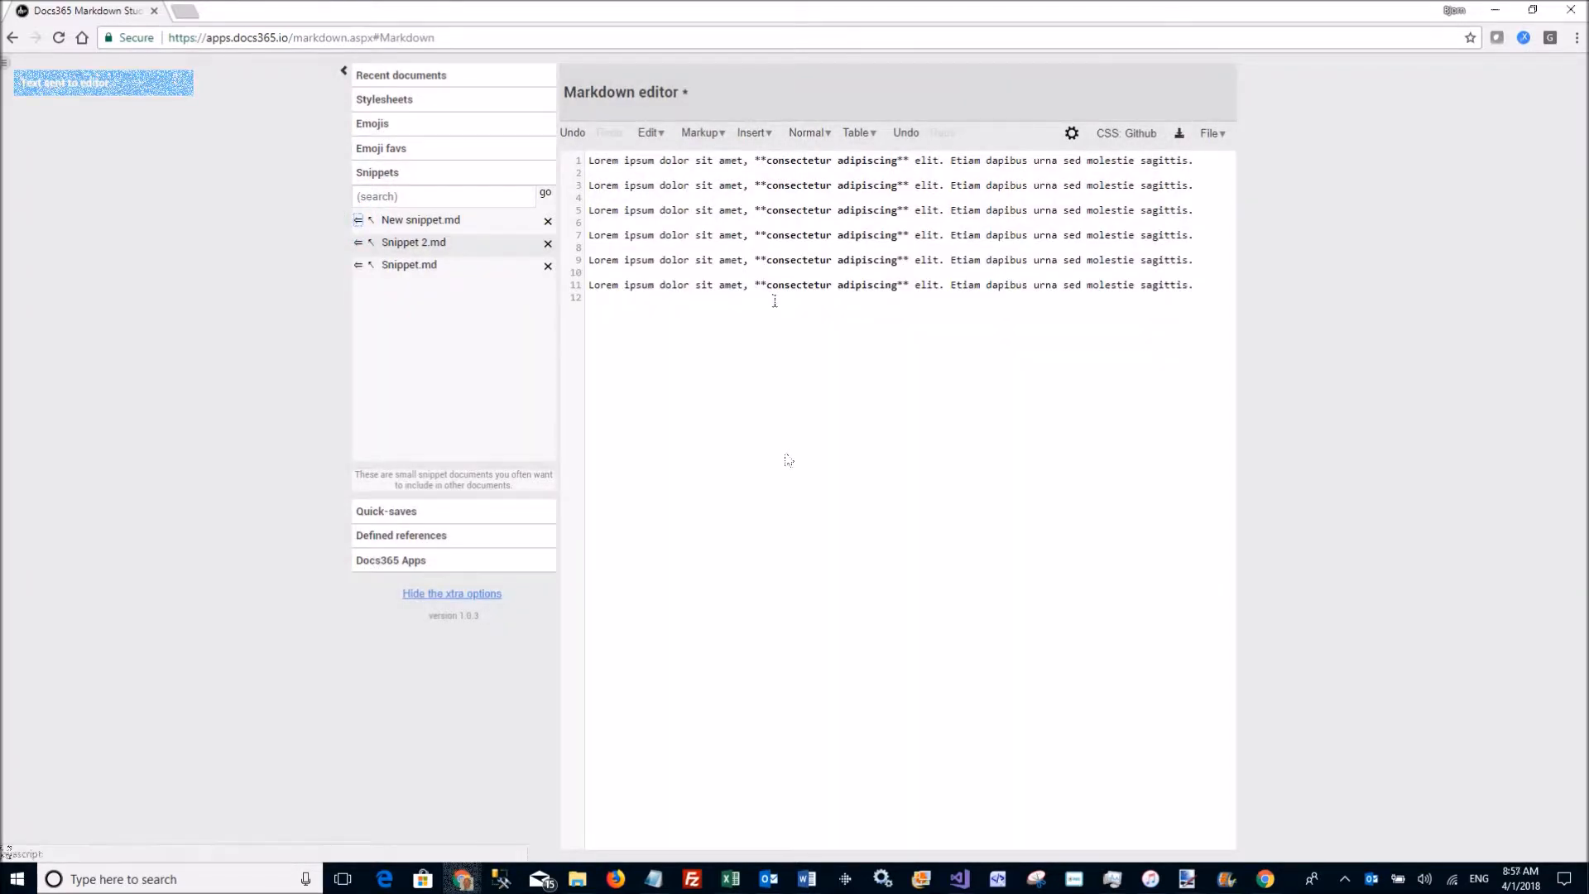
click(374, 172)
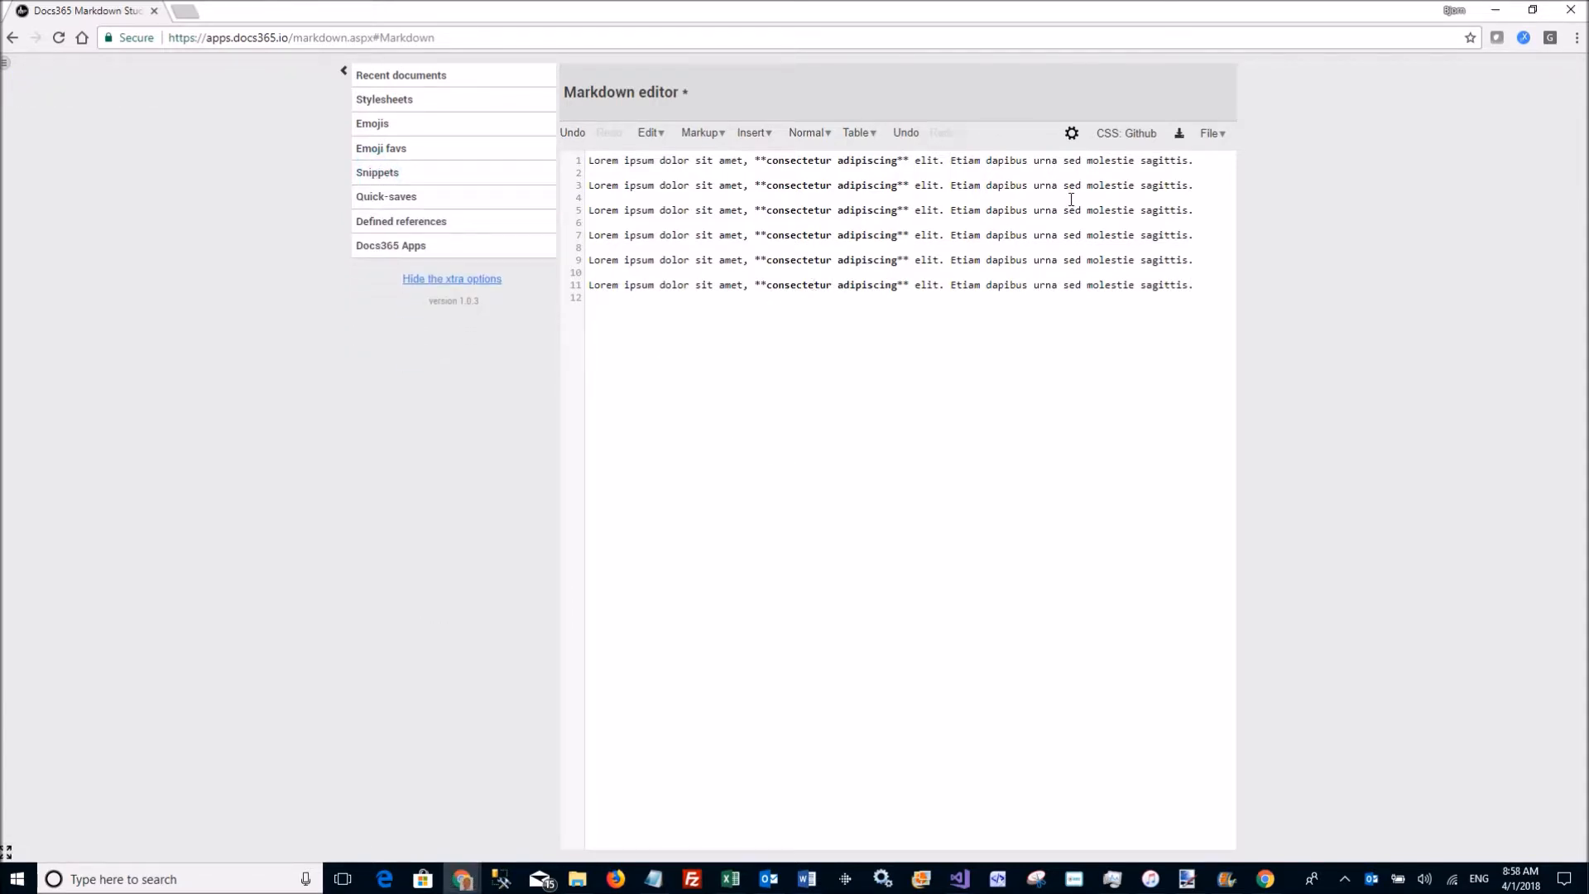
Try the horizontal and vertical preview layouts, and leave the document preview set to horizontal
click(1071, 135)
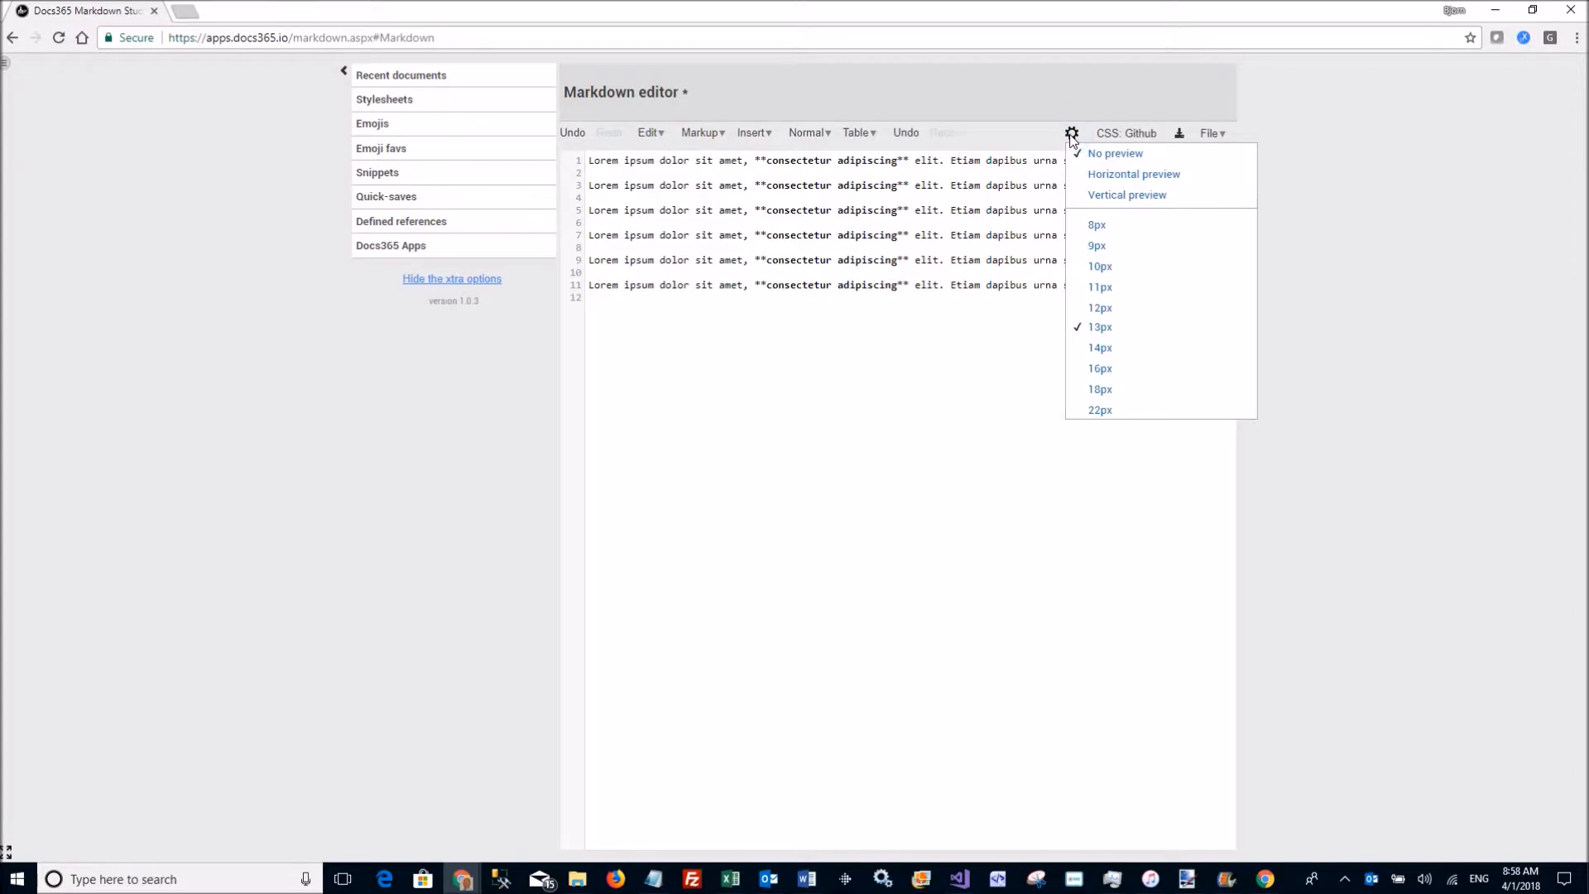
click(1156, 176)
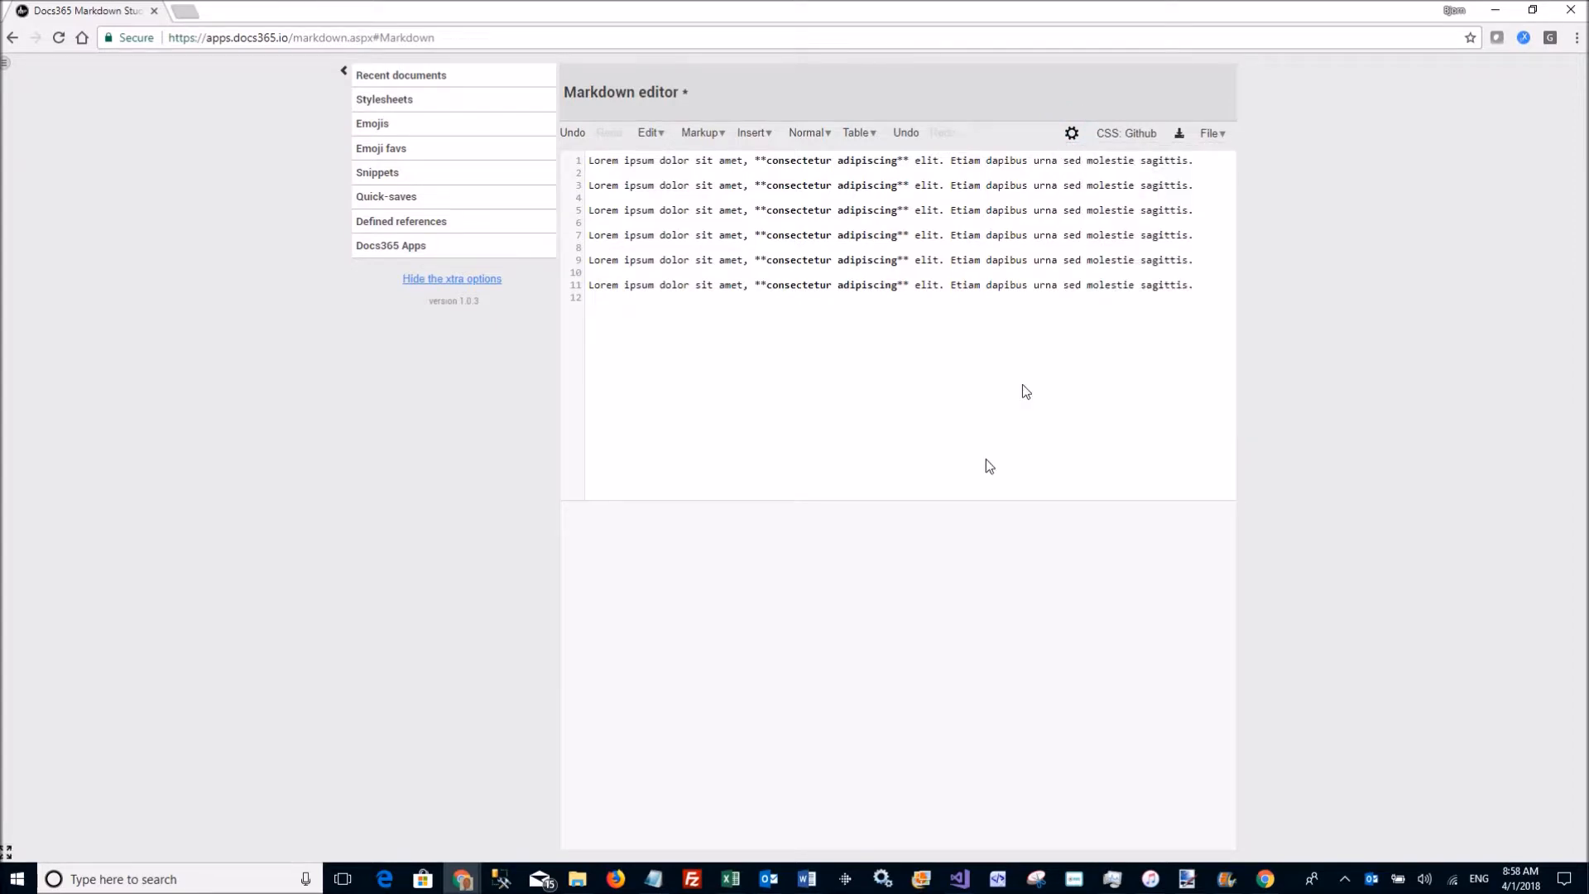
click(1074, 136)
click(1114, 197)
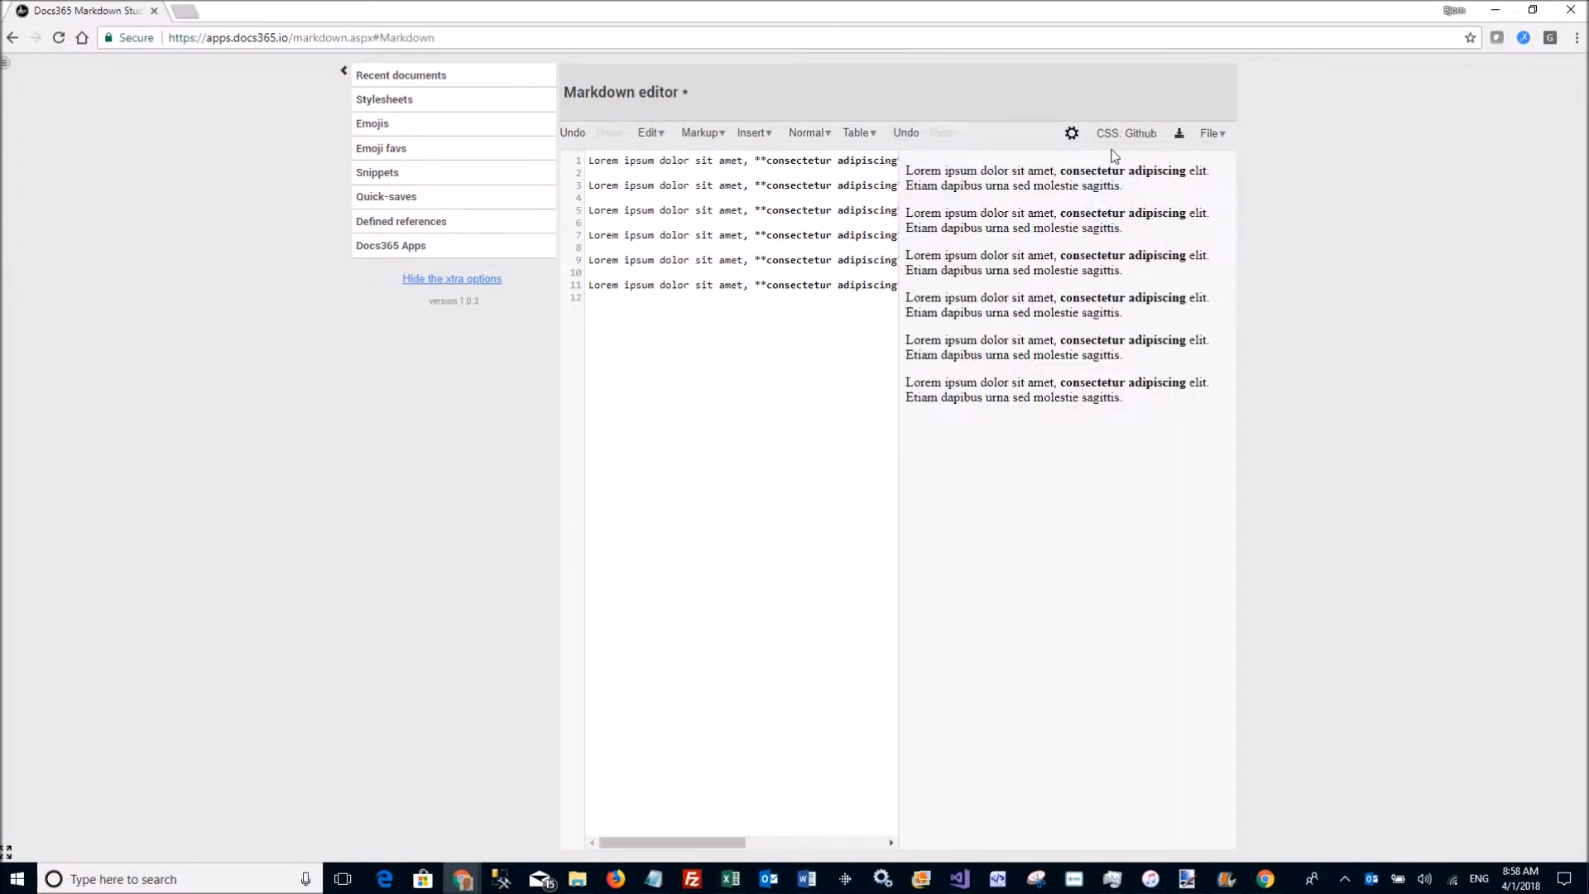
click(1071, 134)
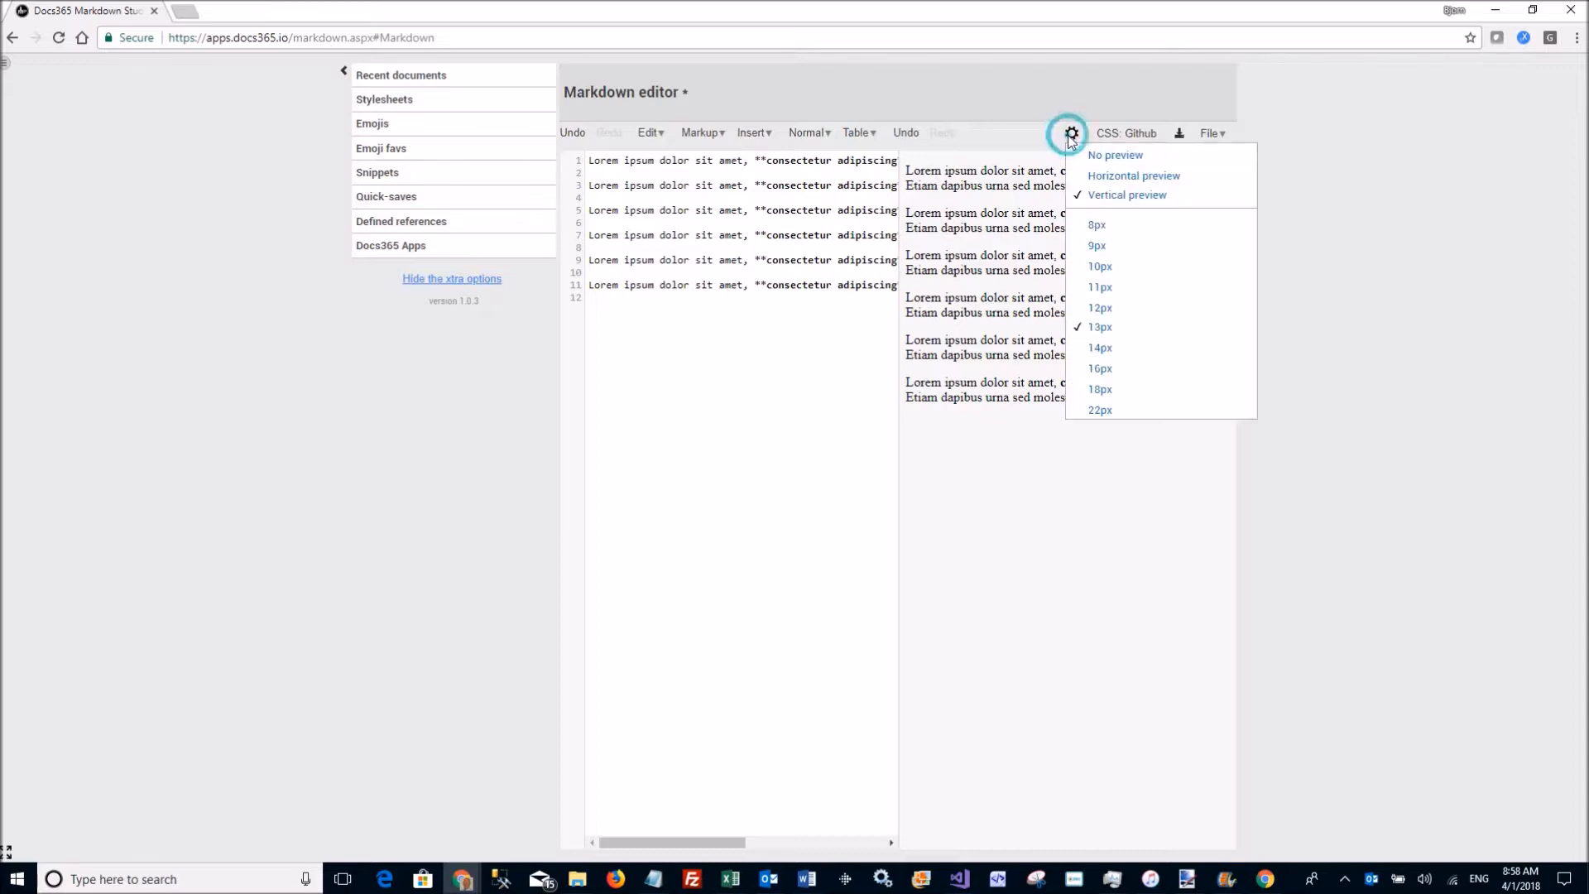
click(1114, 179)
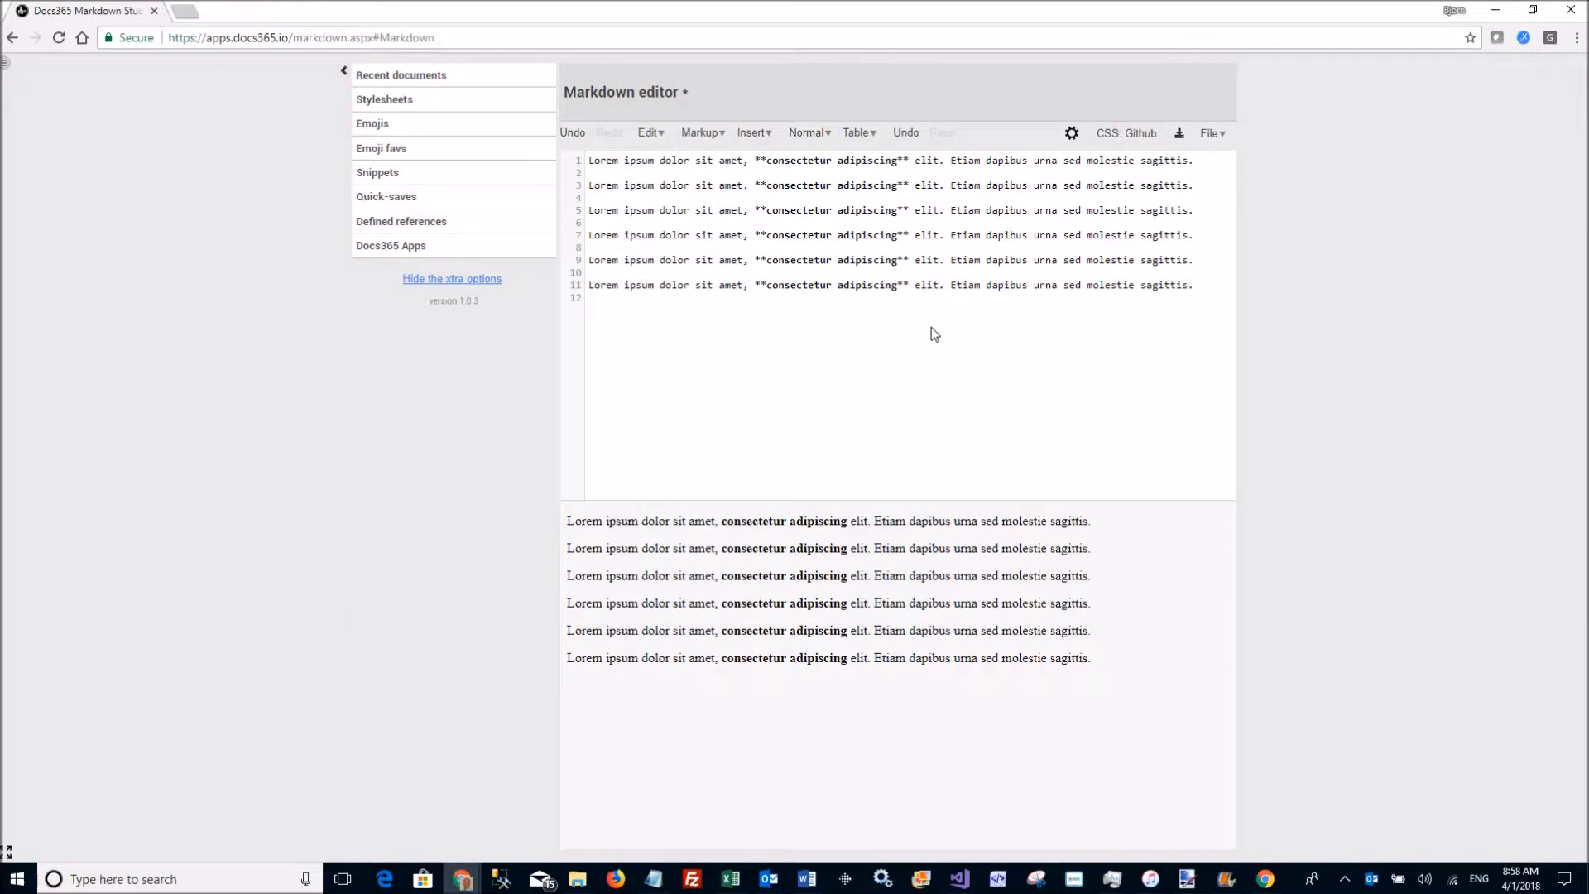
Try the Manuscript stylesheet on the document preview and switch back to the Github stylesheet
click(1134, 135)
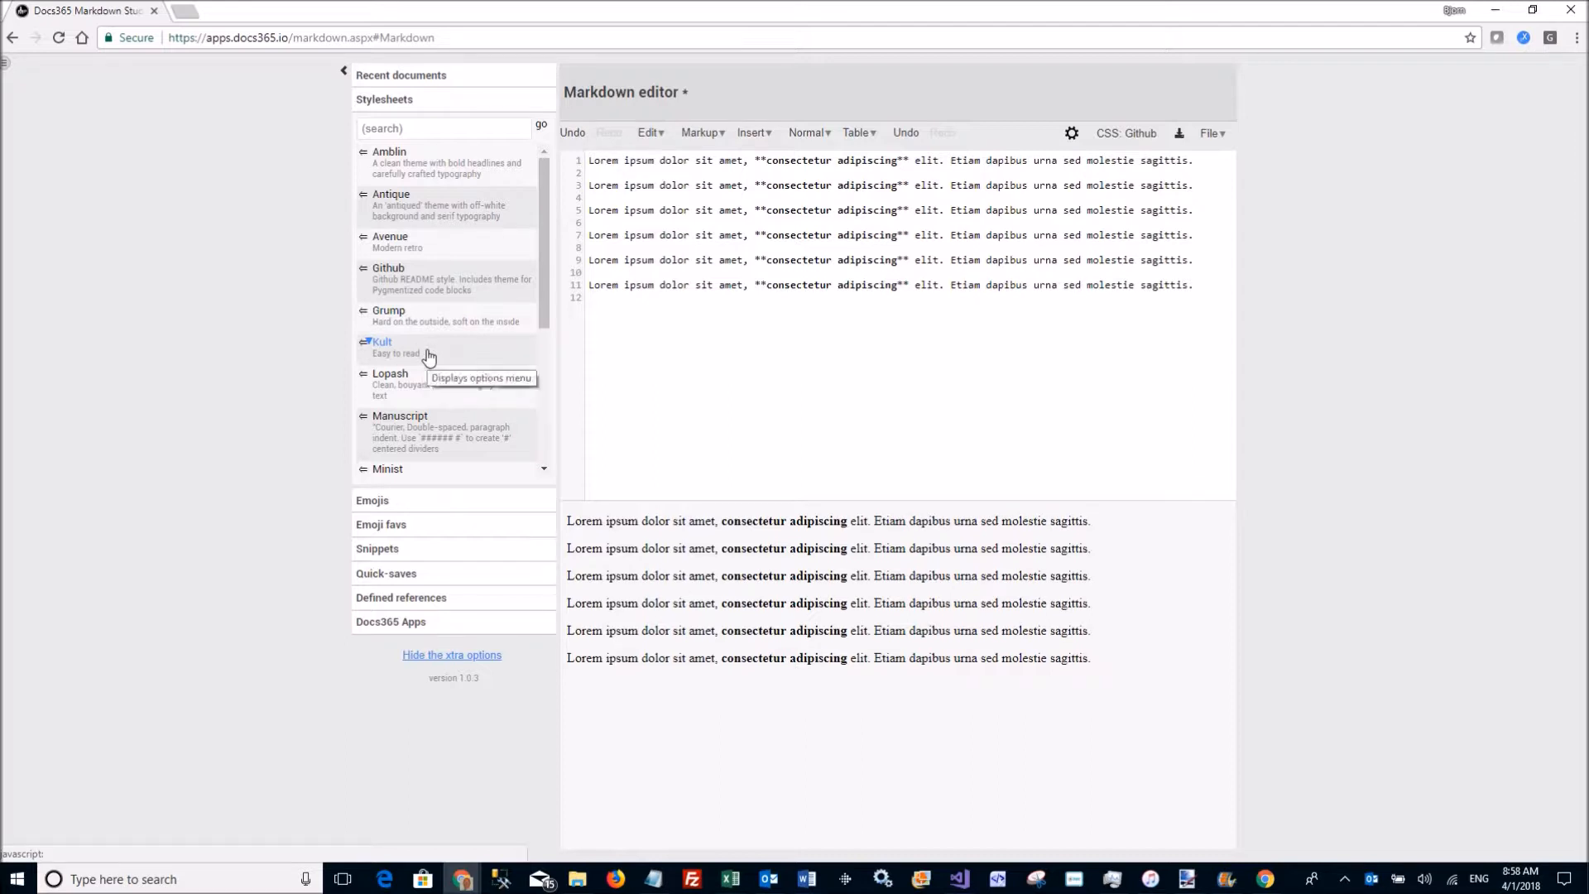
drag(543, 287, 545, 369)
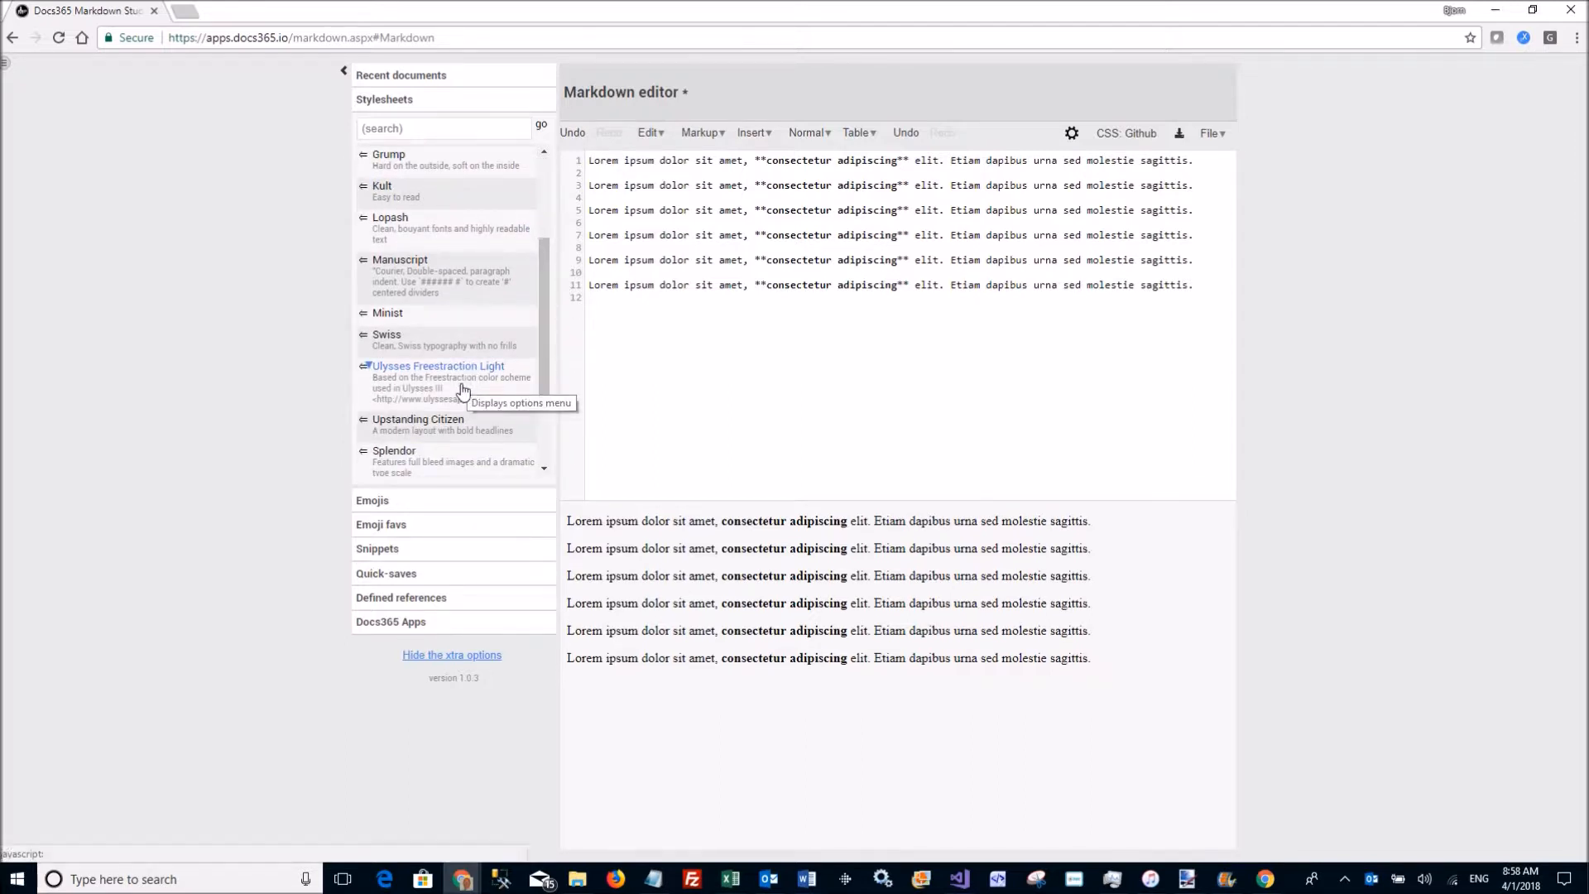
click(364, 267)
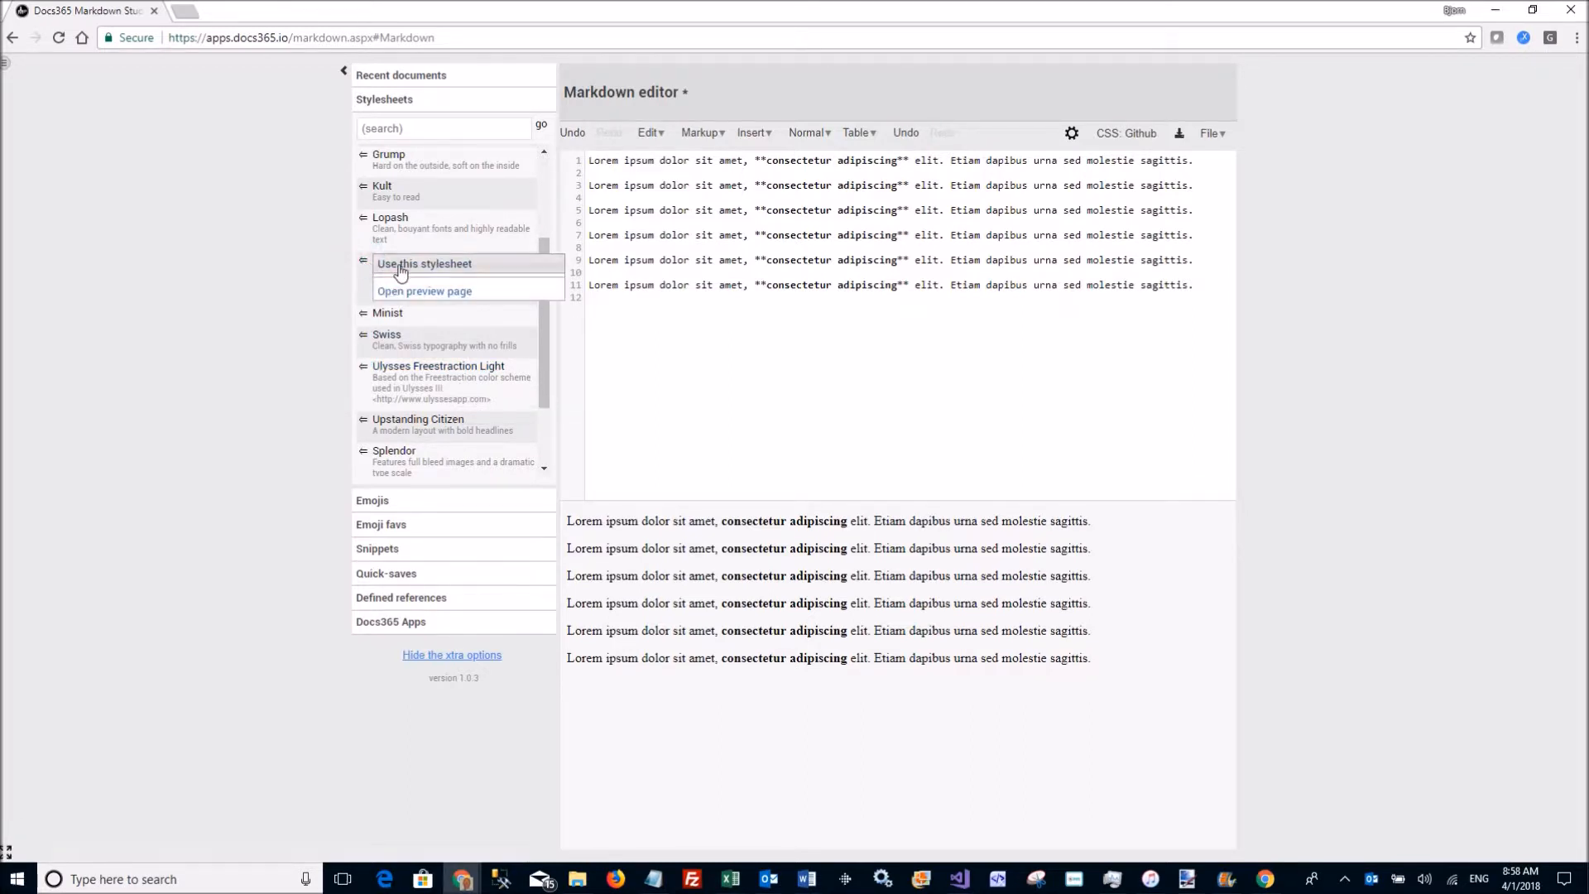
click(393, 263)
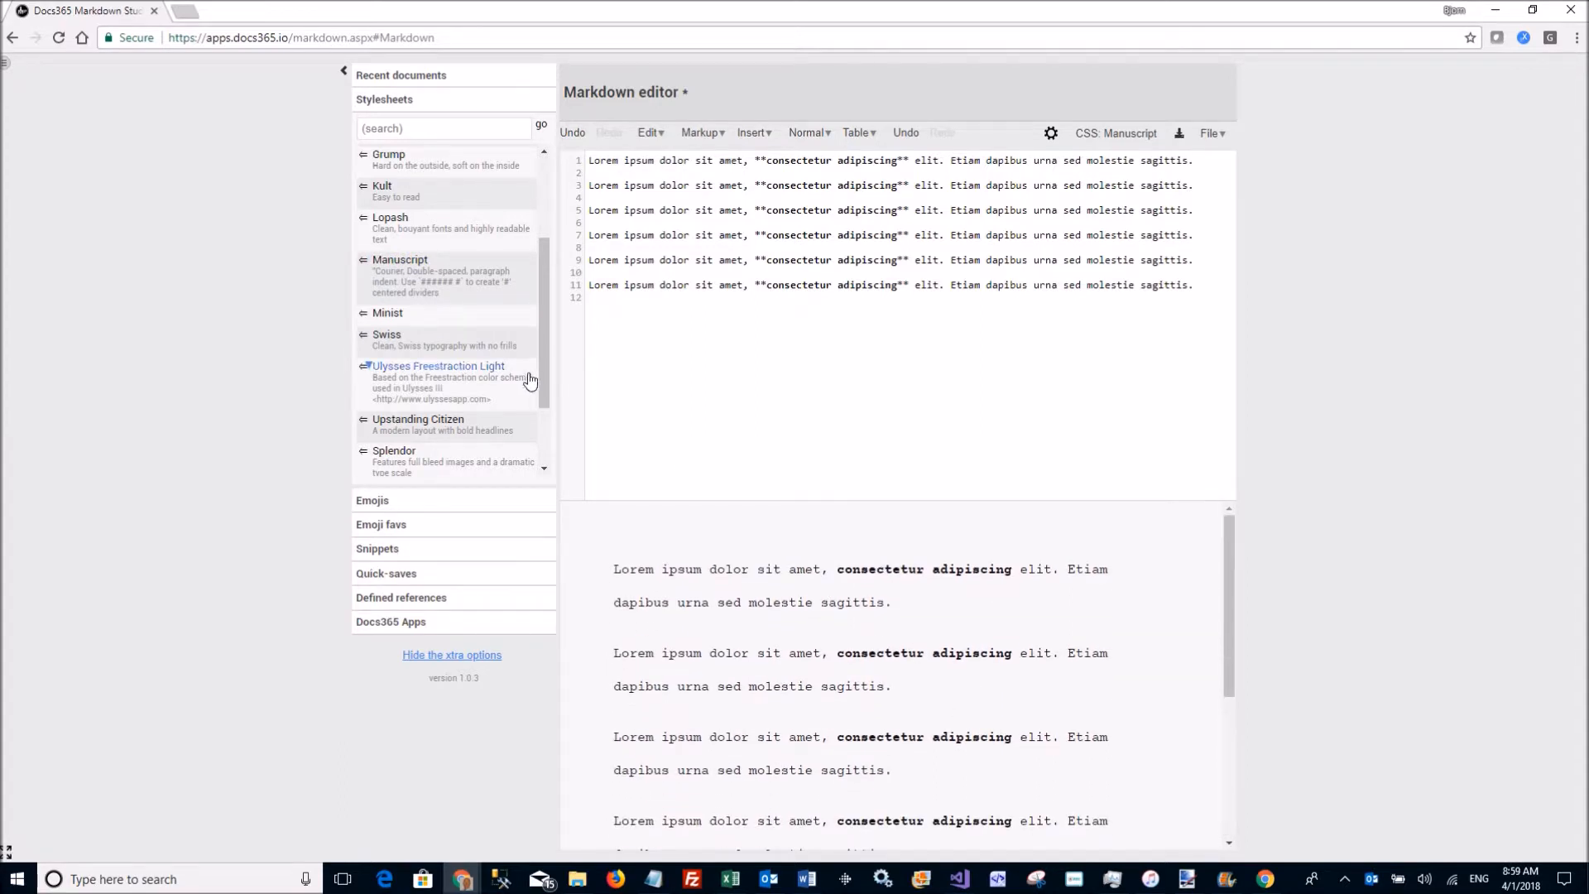
scroll(497, 362, up, 2)
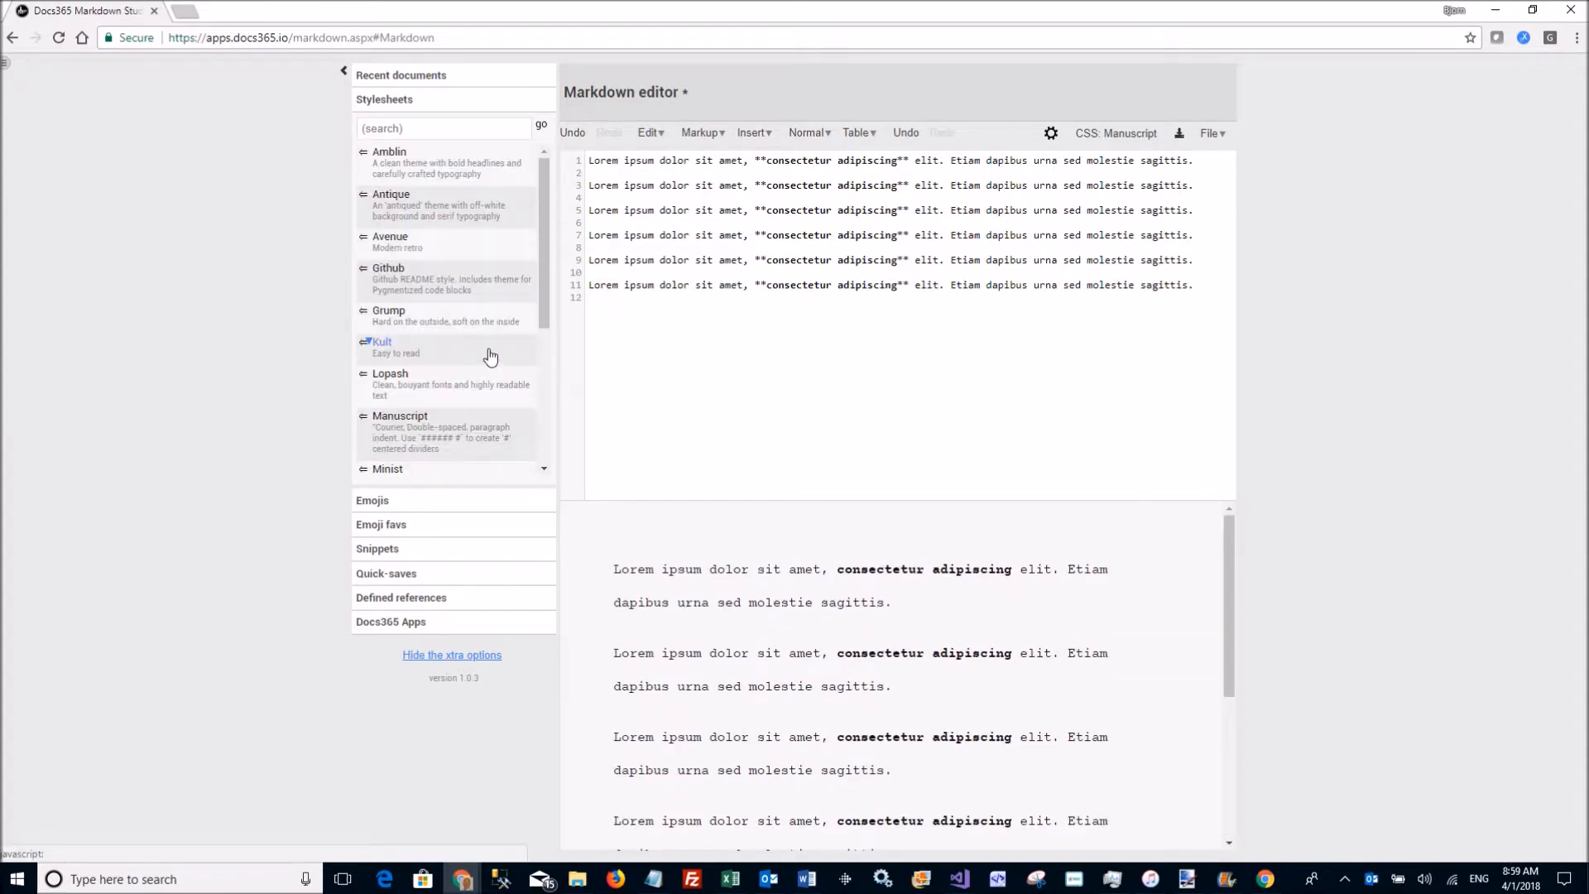
click(364, 268)
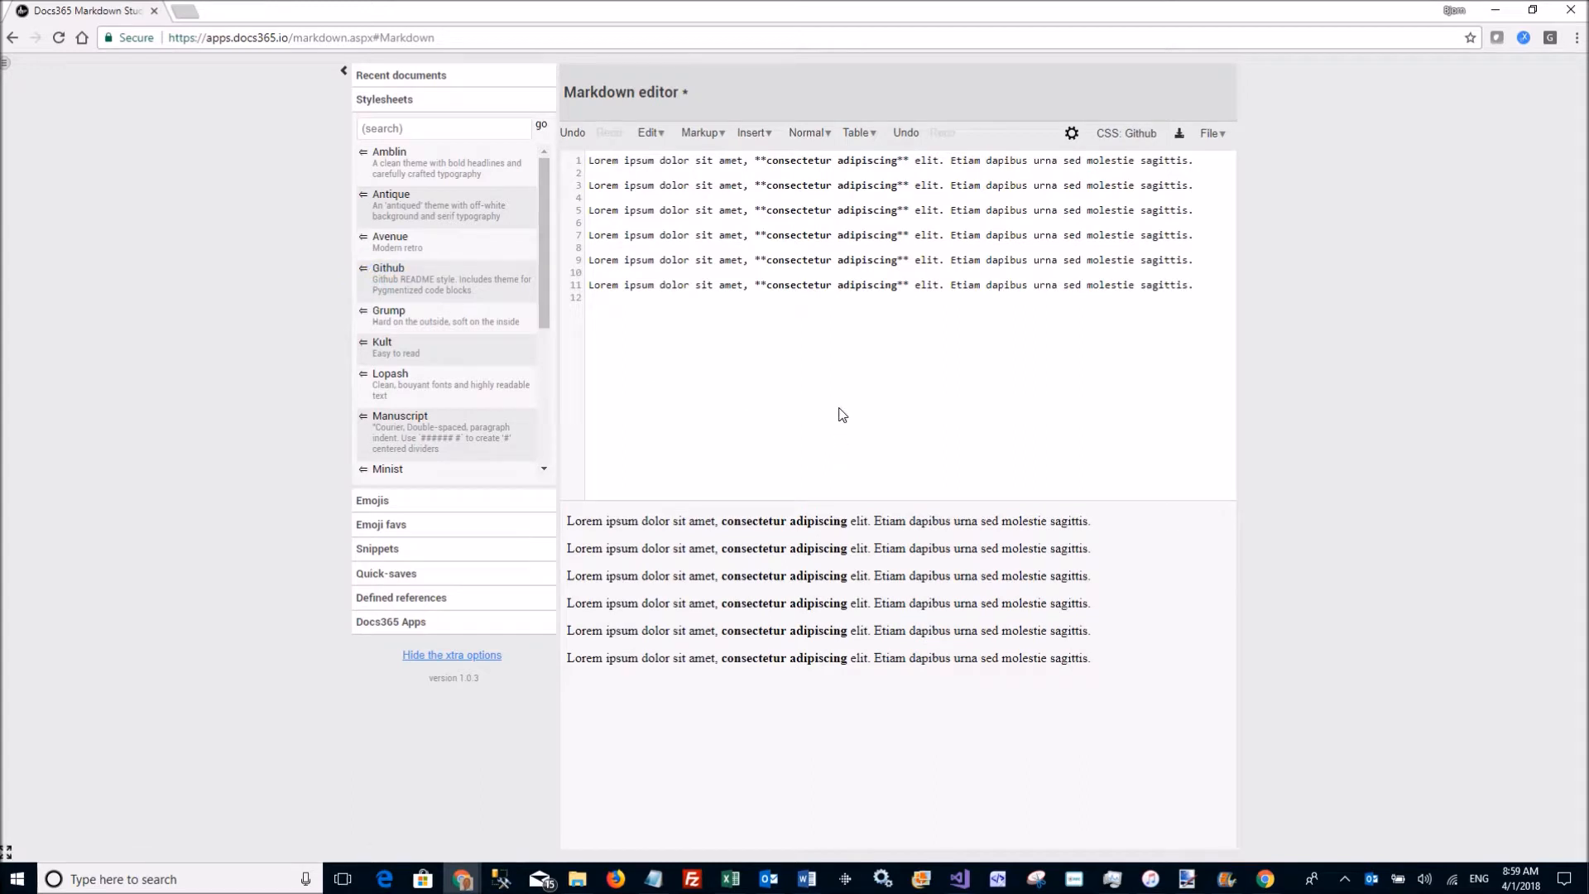
click(375, 106)
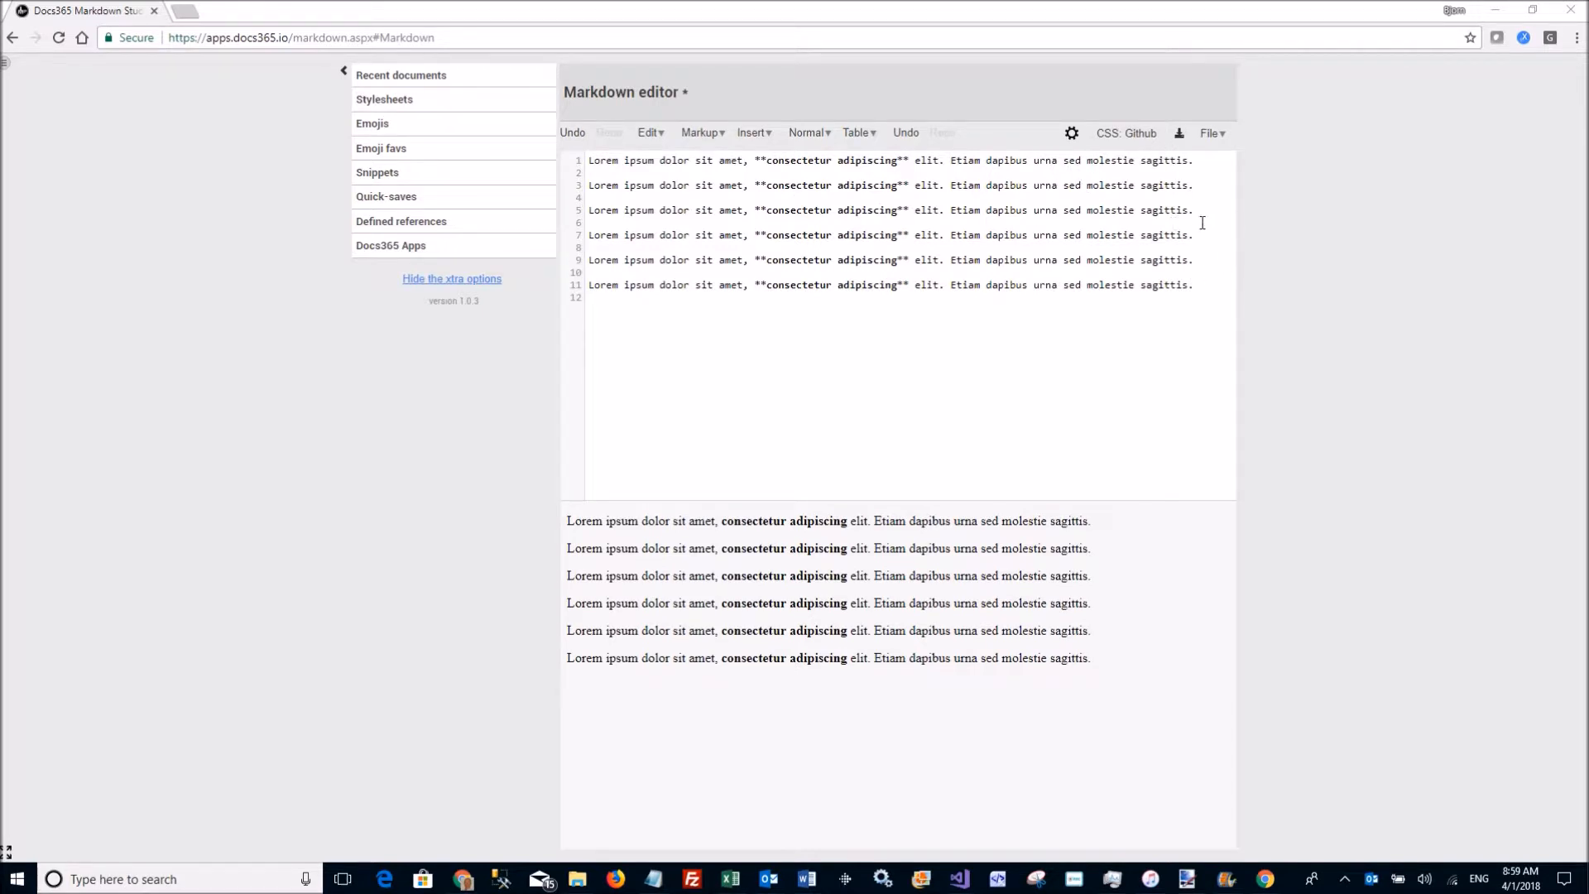
Add empty lines after the third paragraph to make room for a table
key(Return)
key(Return)
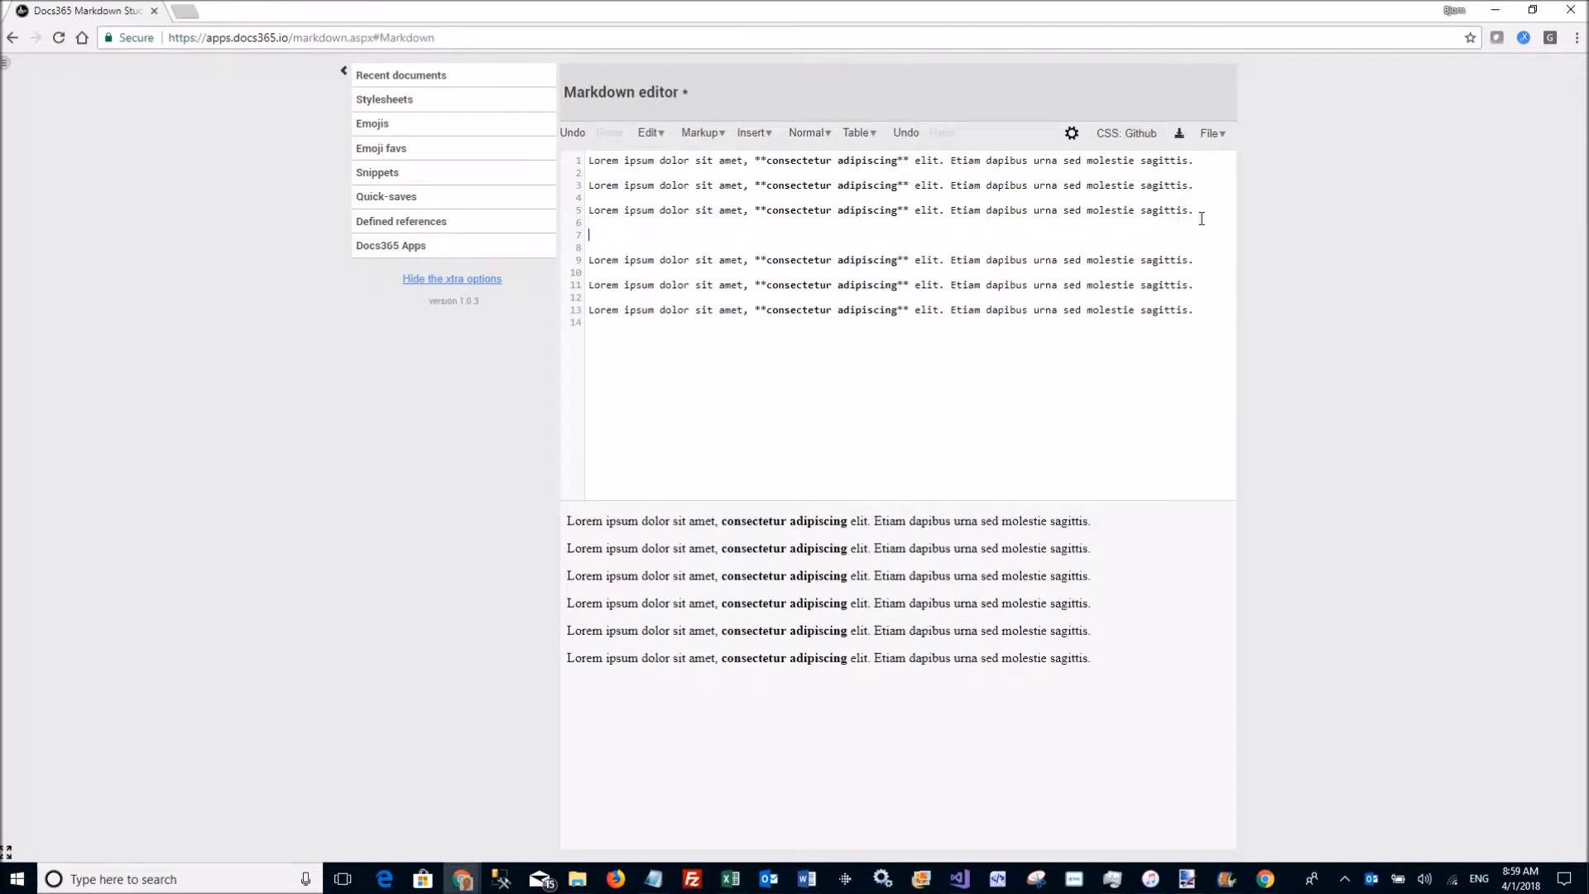
click(859, 135)
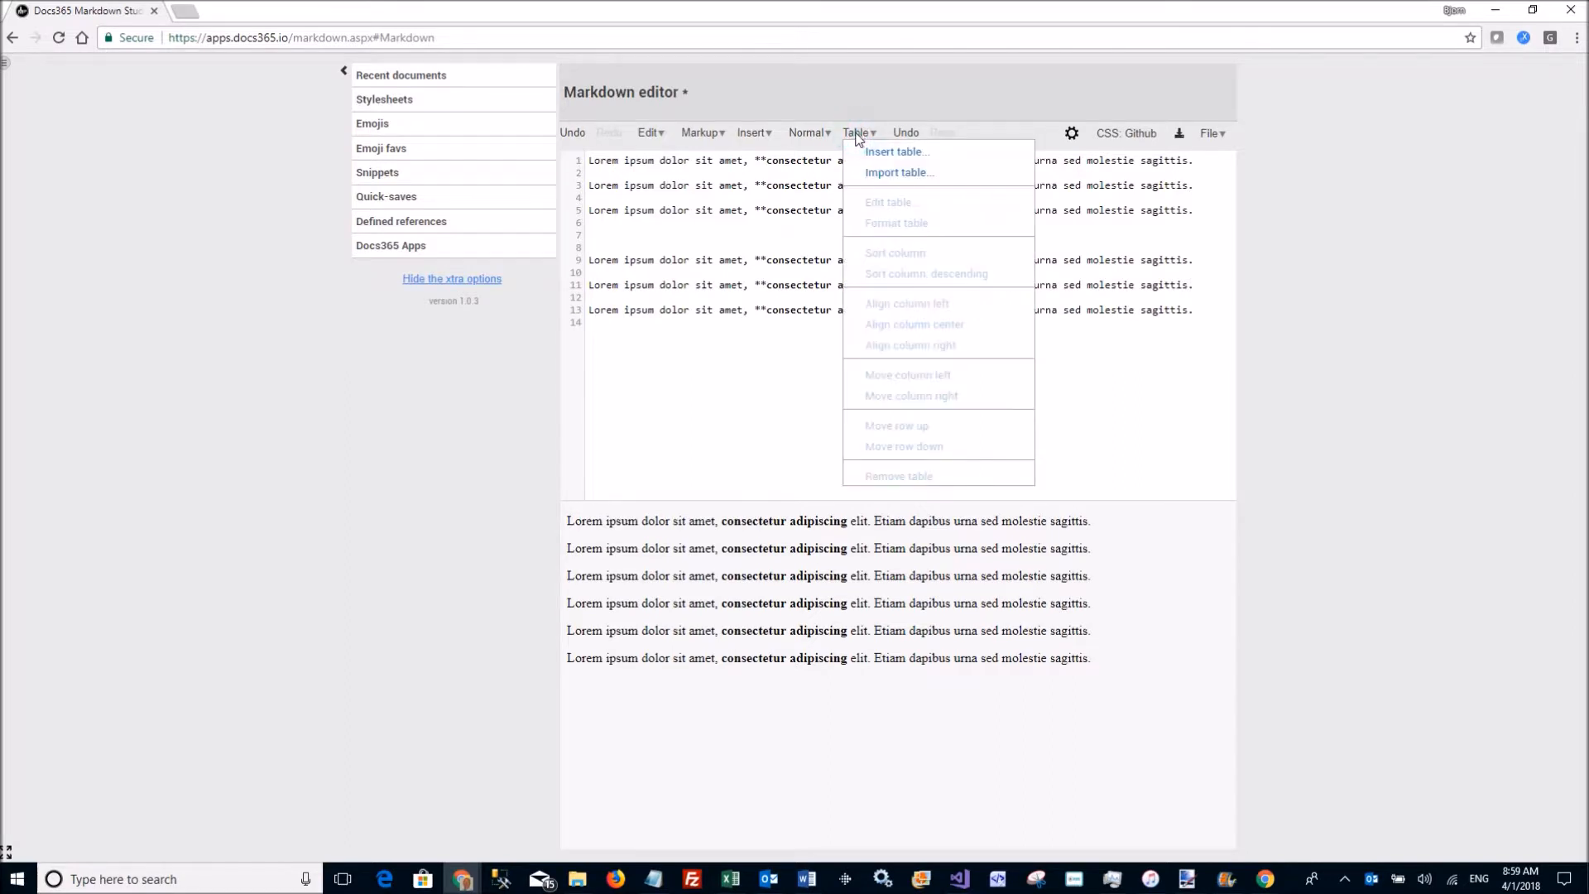
click(885, 153)
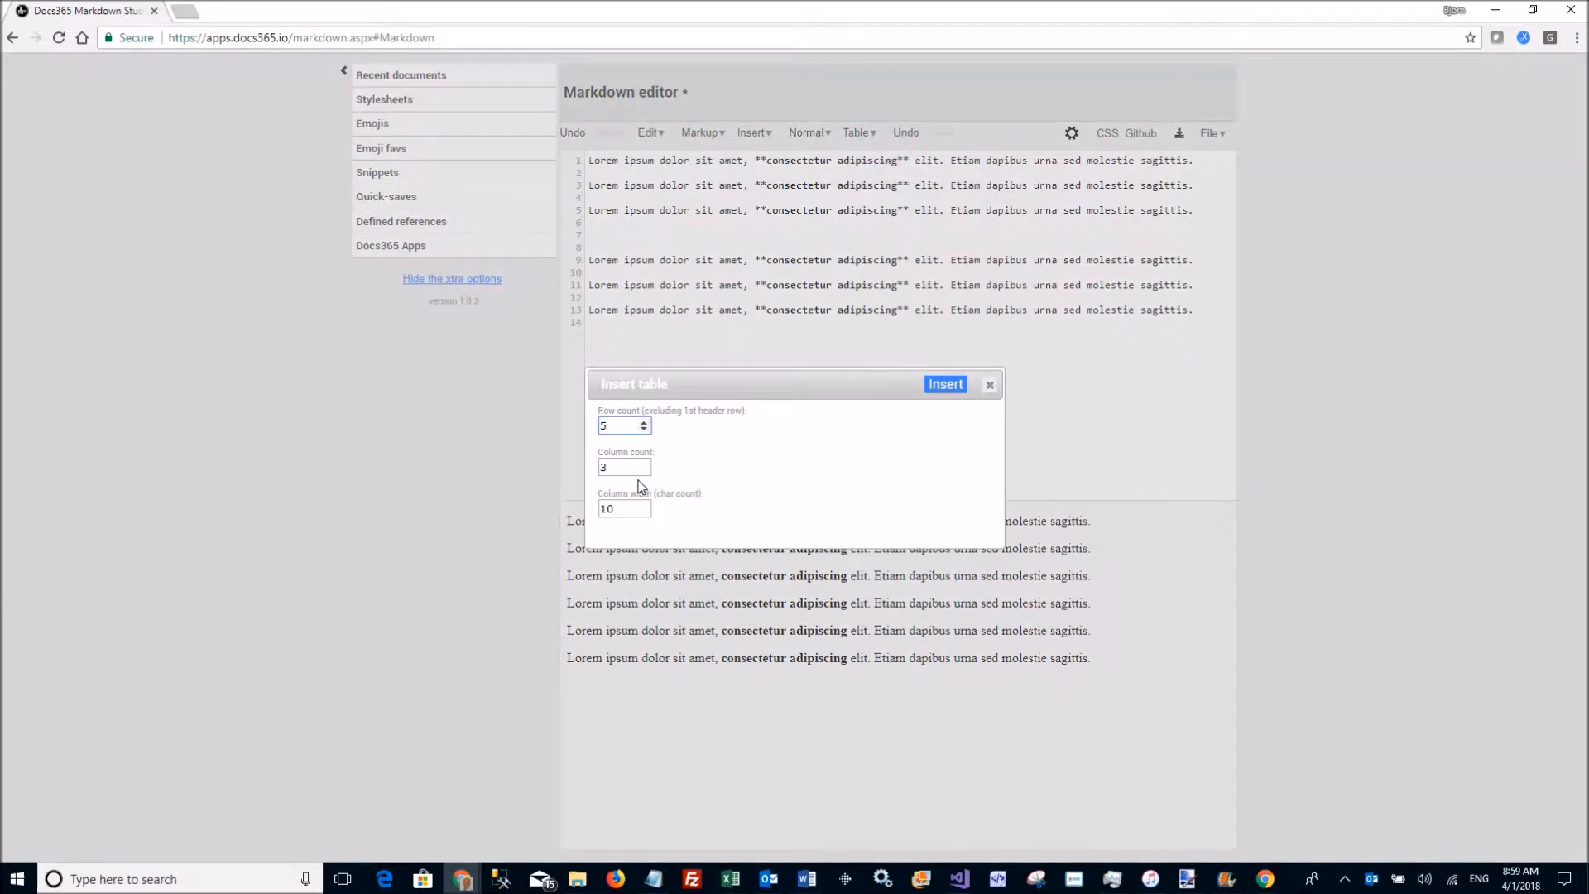
click(989, 386)
Create a table from generated demo data below the third paragraph using the table import
click(853, 134)
click(877, 175)
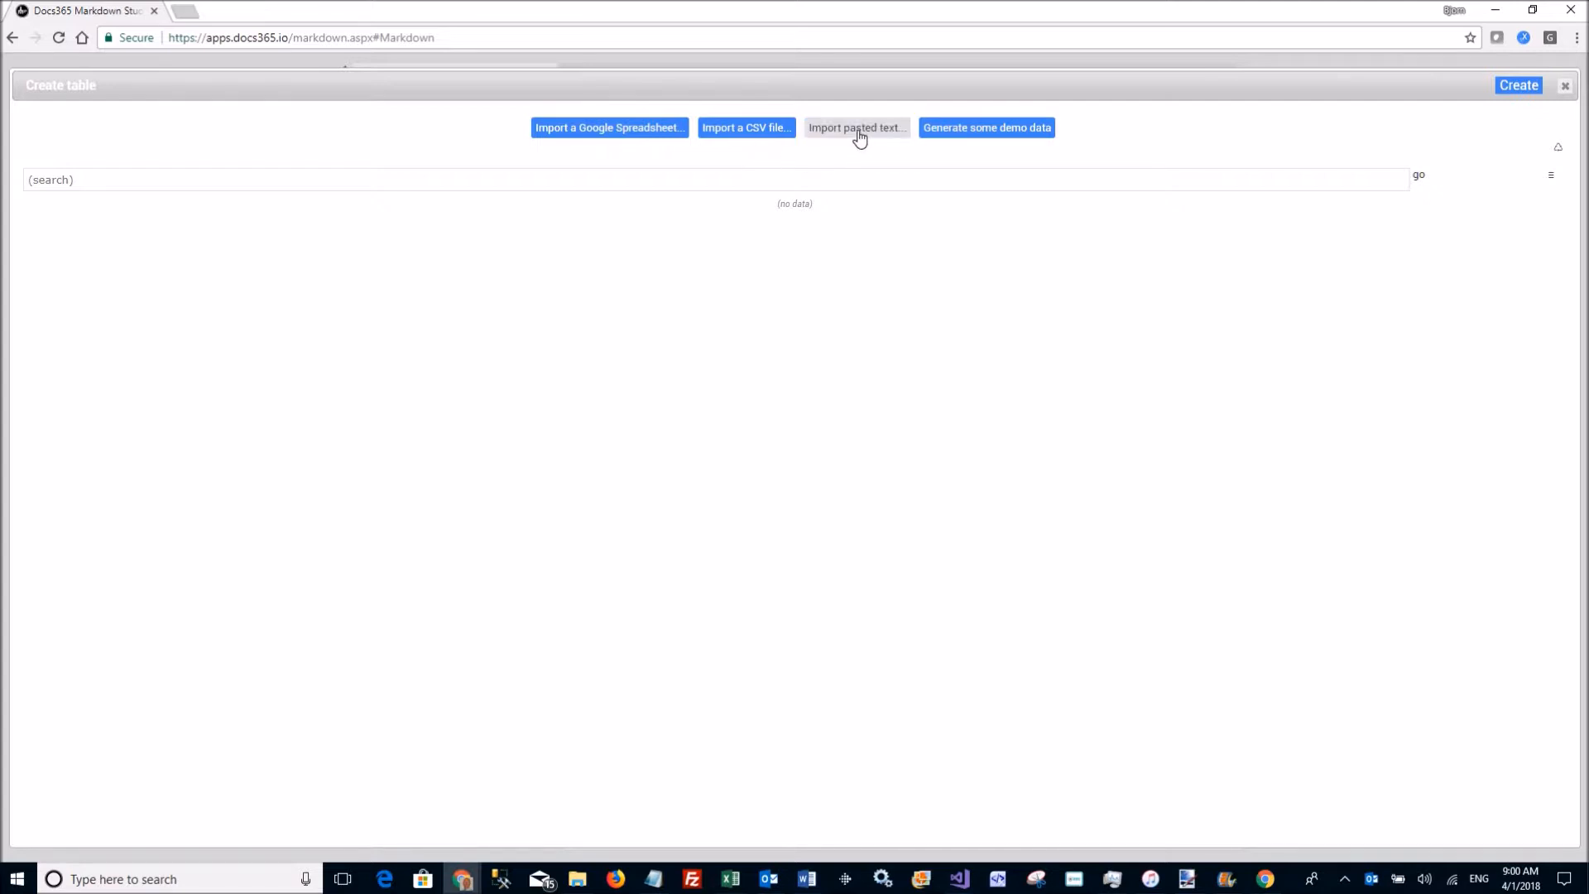
click(969, 135)
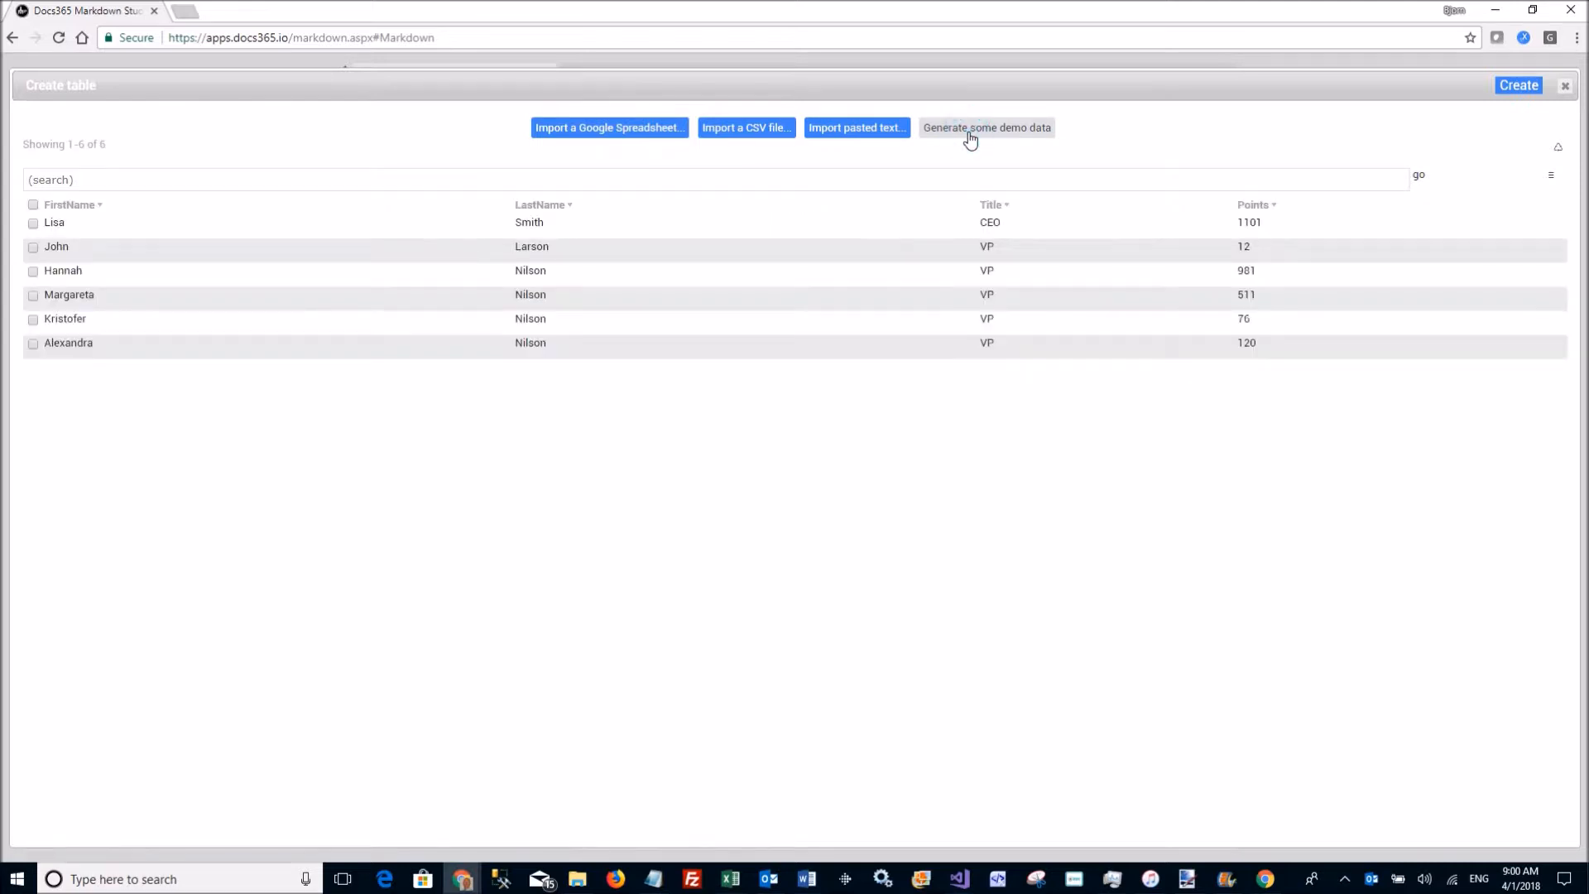
click(1519, 86)
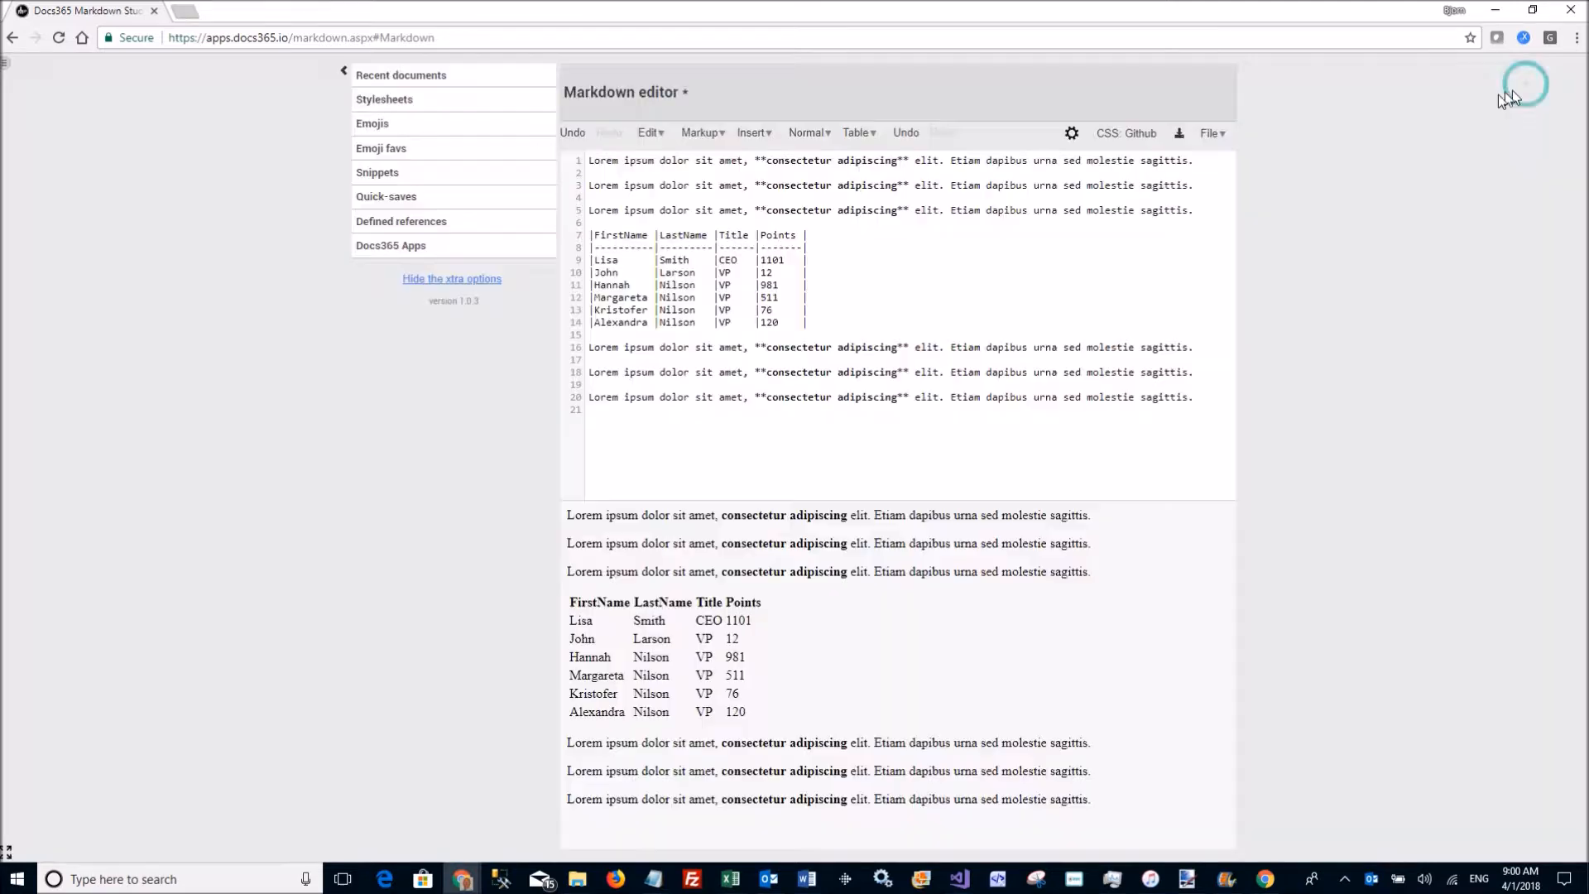
Set the Points value in the table's second data row to 129
click(781, 273)
click(775, 269)
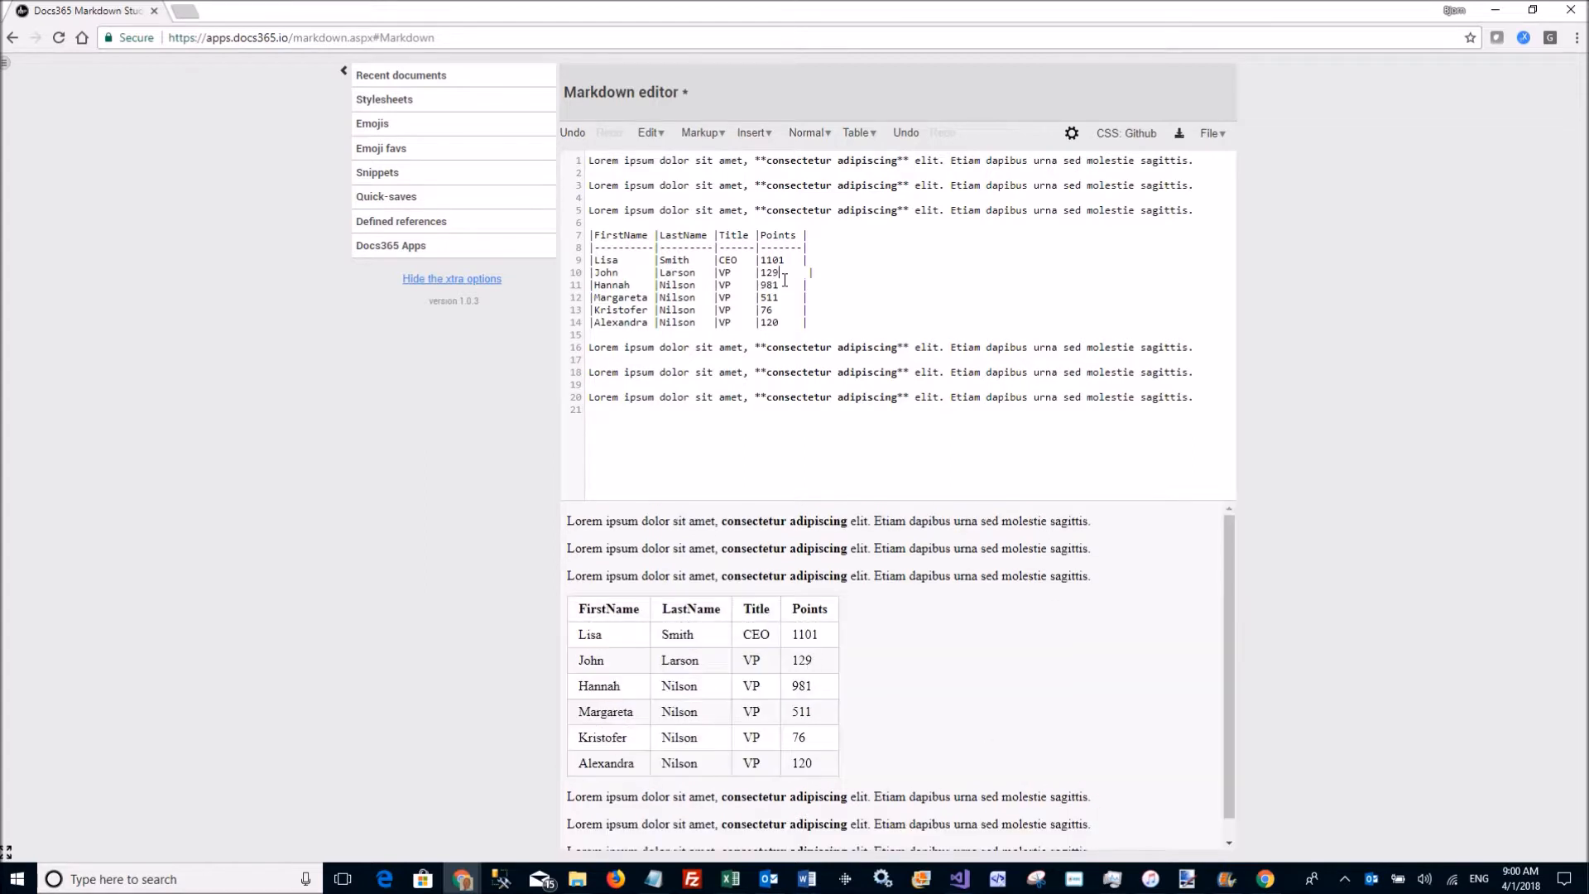
Set Points to 1299112 in the second data row and 51111 in the fourth, and format the table's column alignment
text(12)
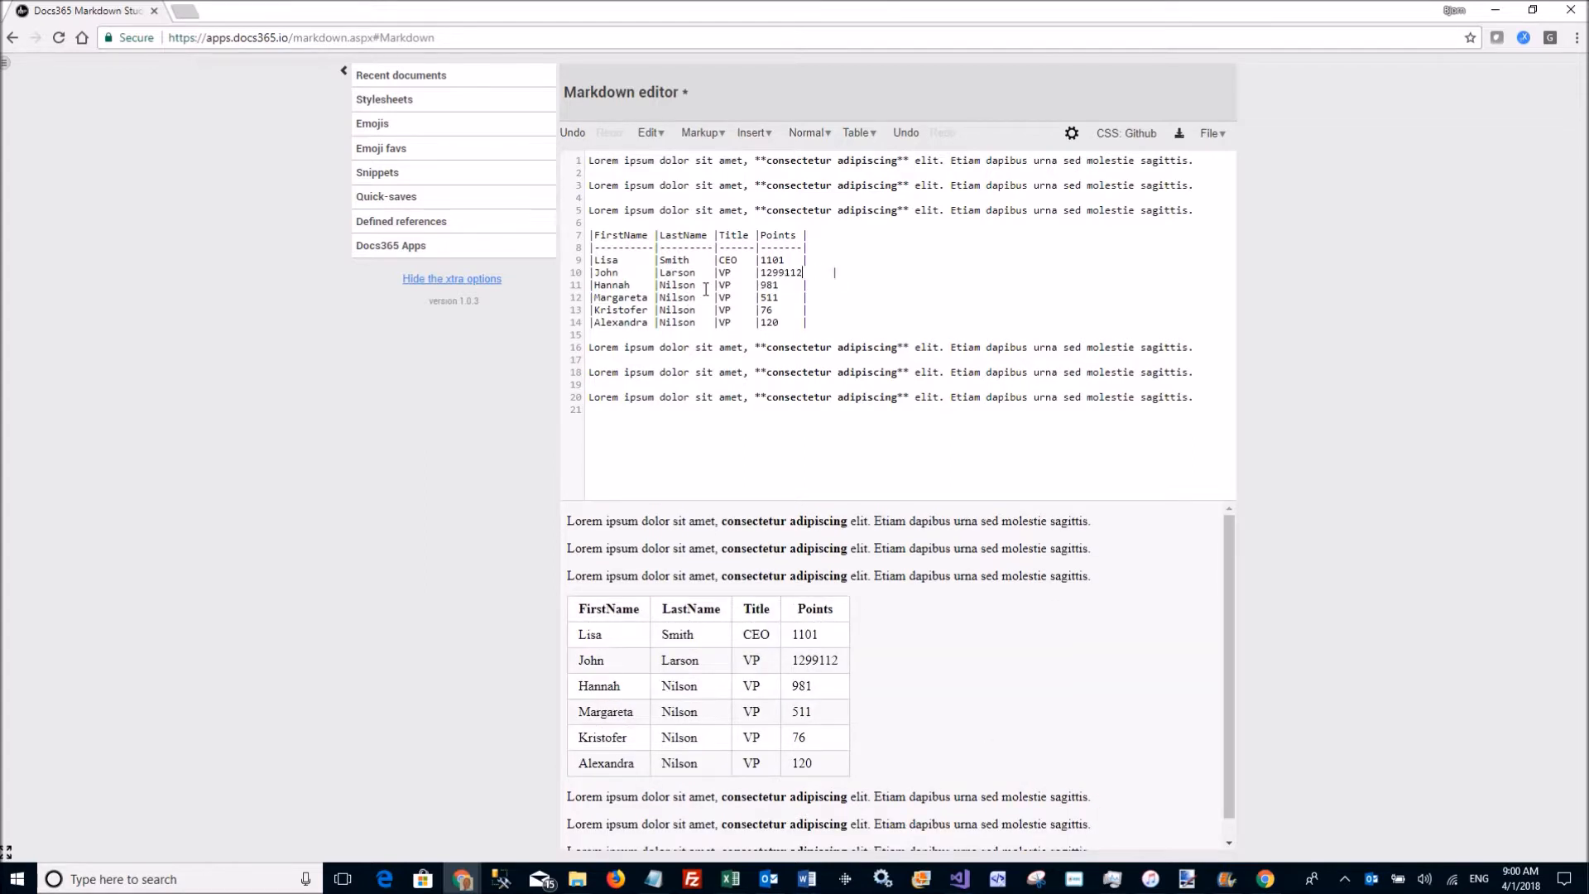
click(775, 296)
text(11)
click(857, 134)
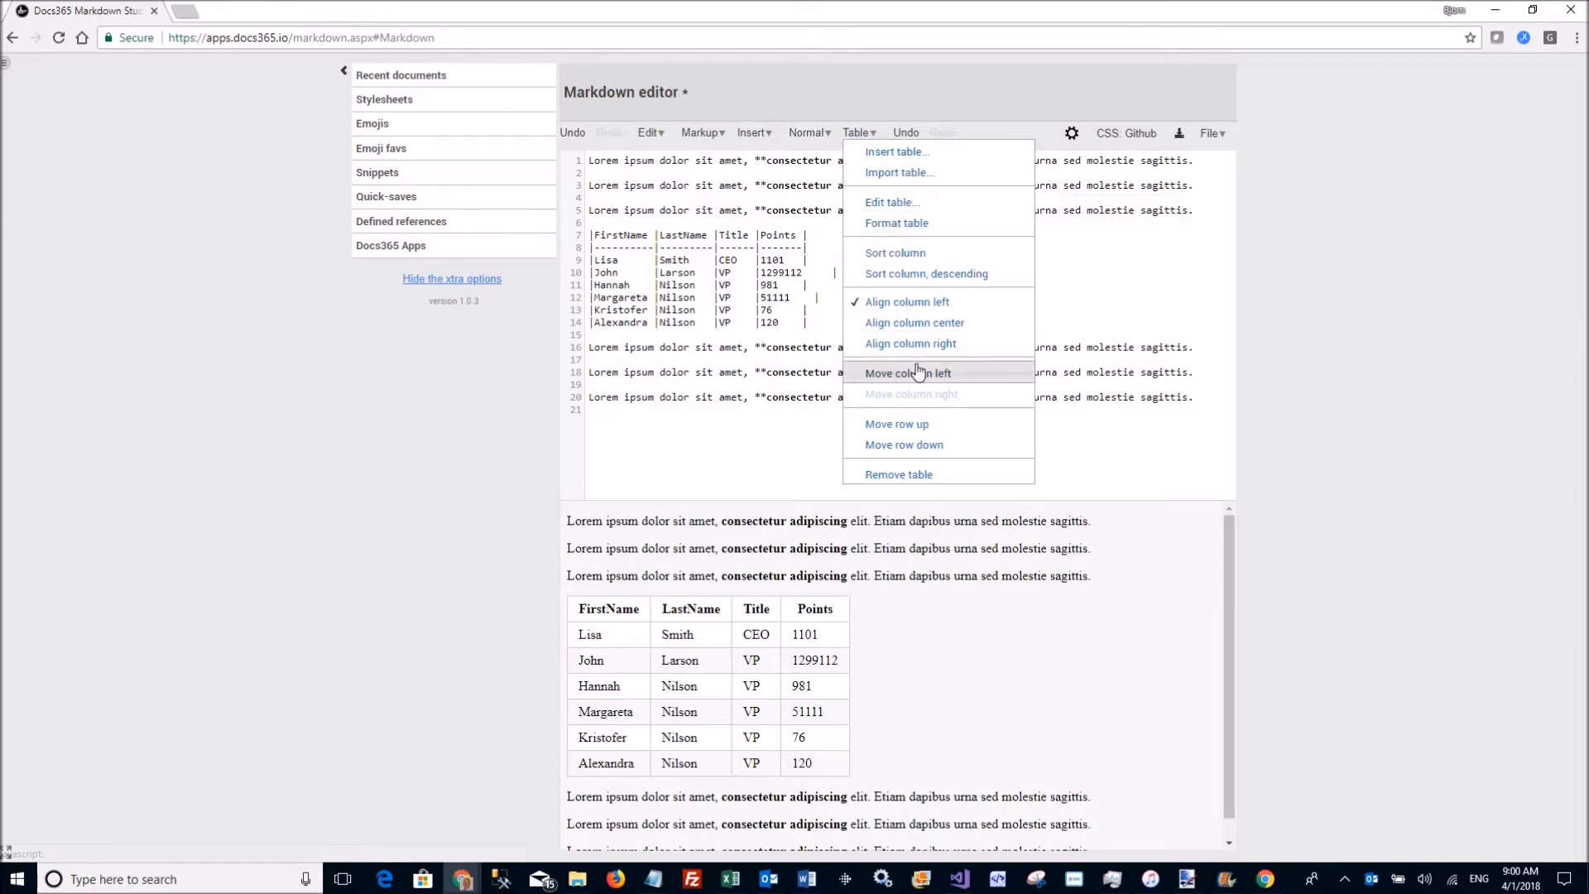
click(911, 222)
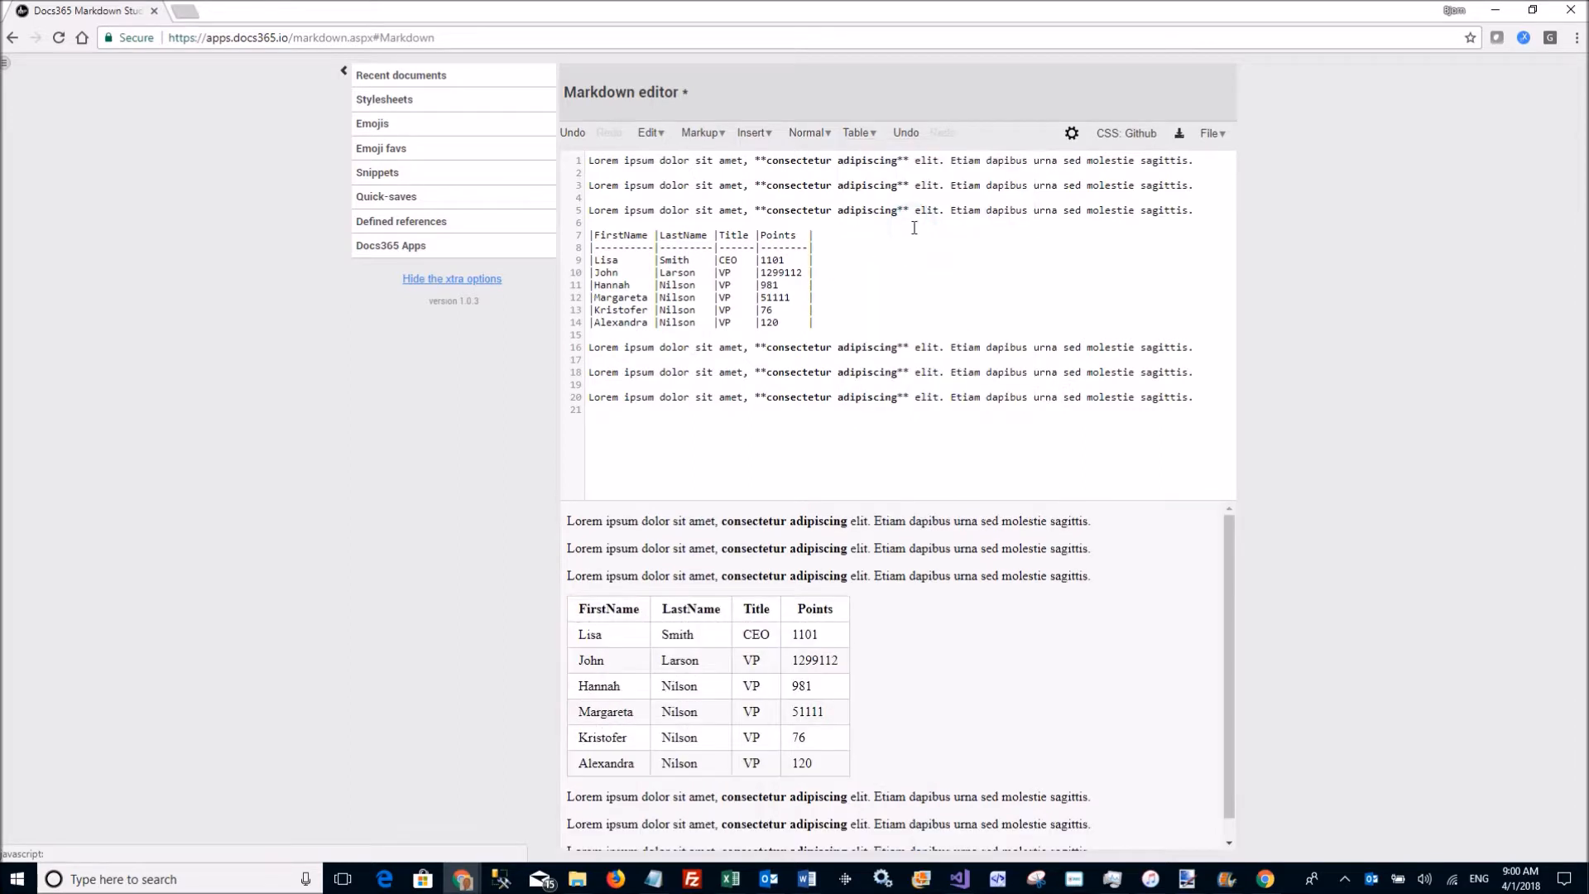
Sort the table rows in ascending order by Points and center-align the LastName column
click(856, 133)
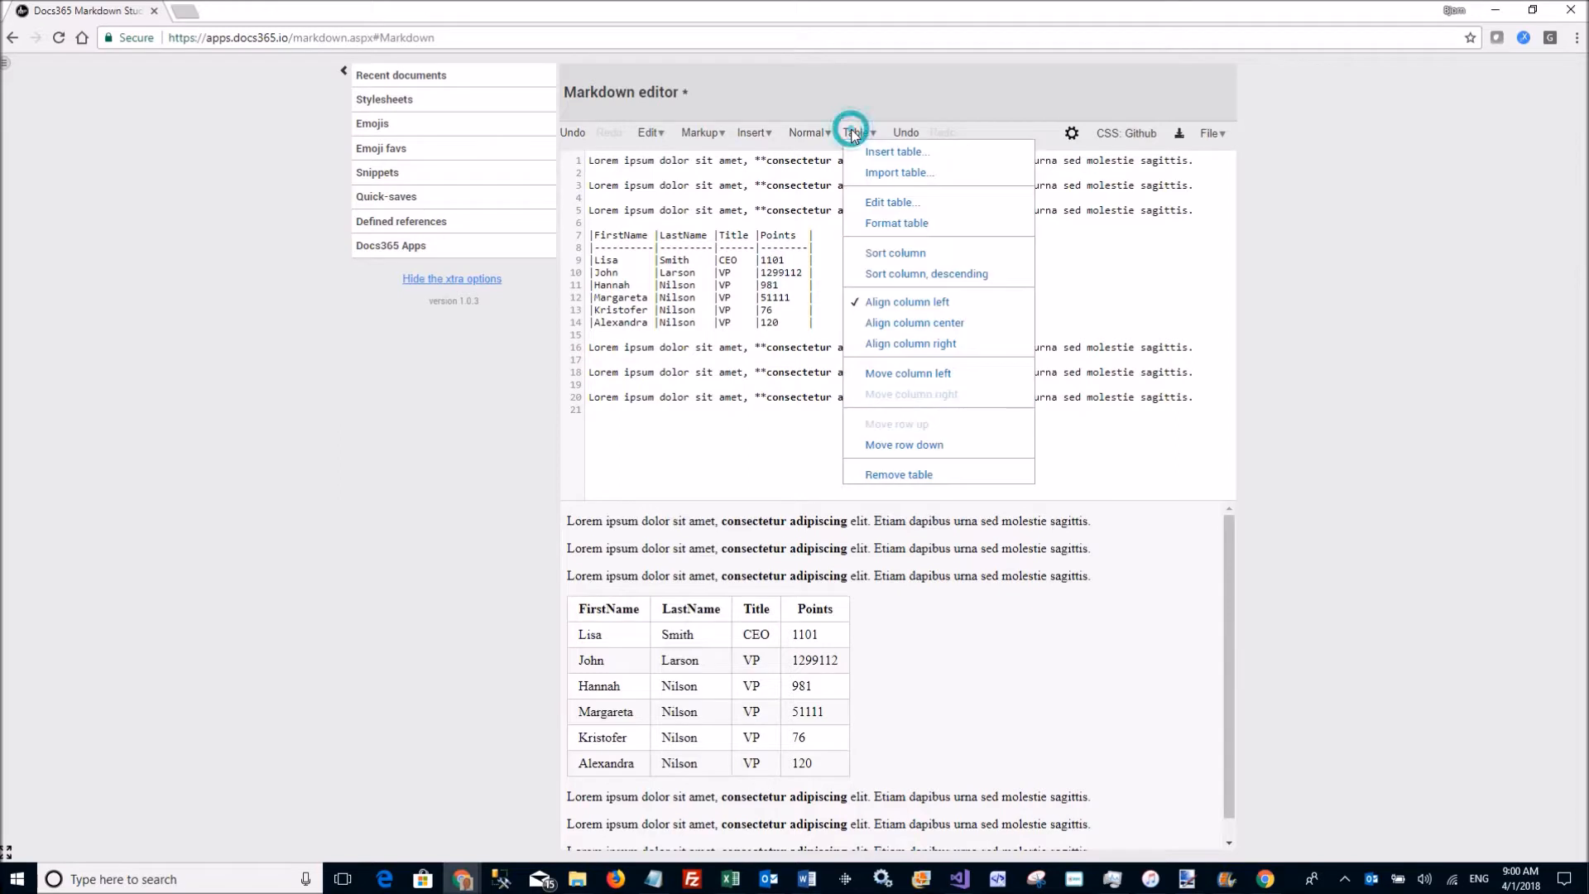
click(906, 253)
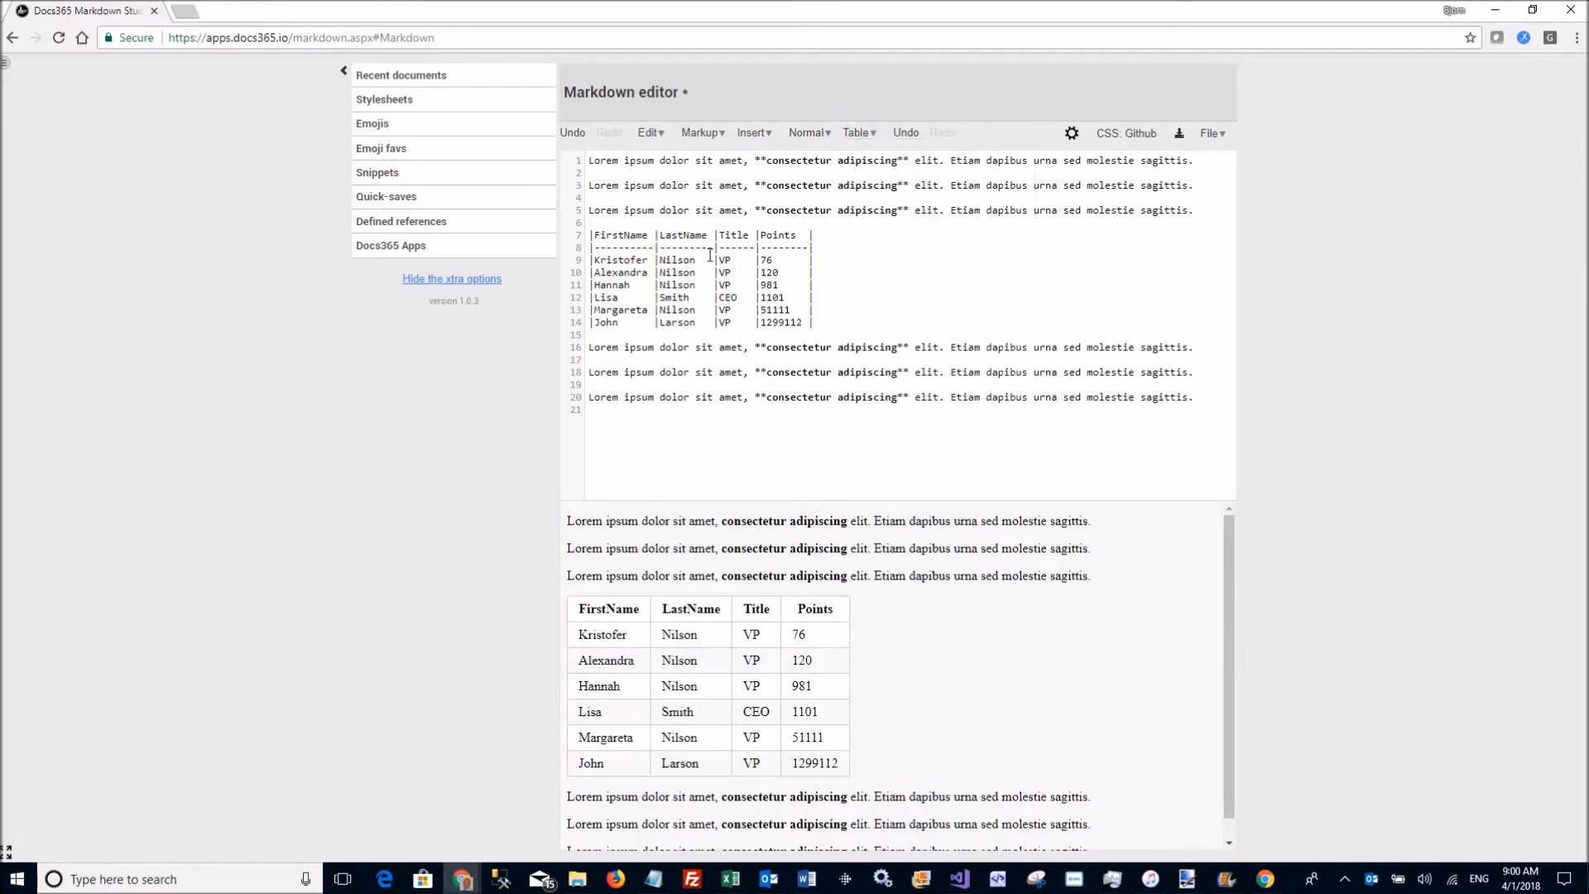
click(857, 133)
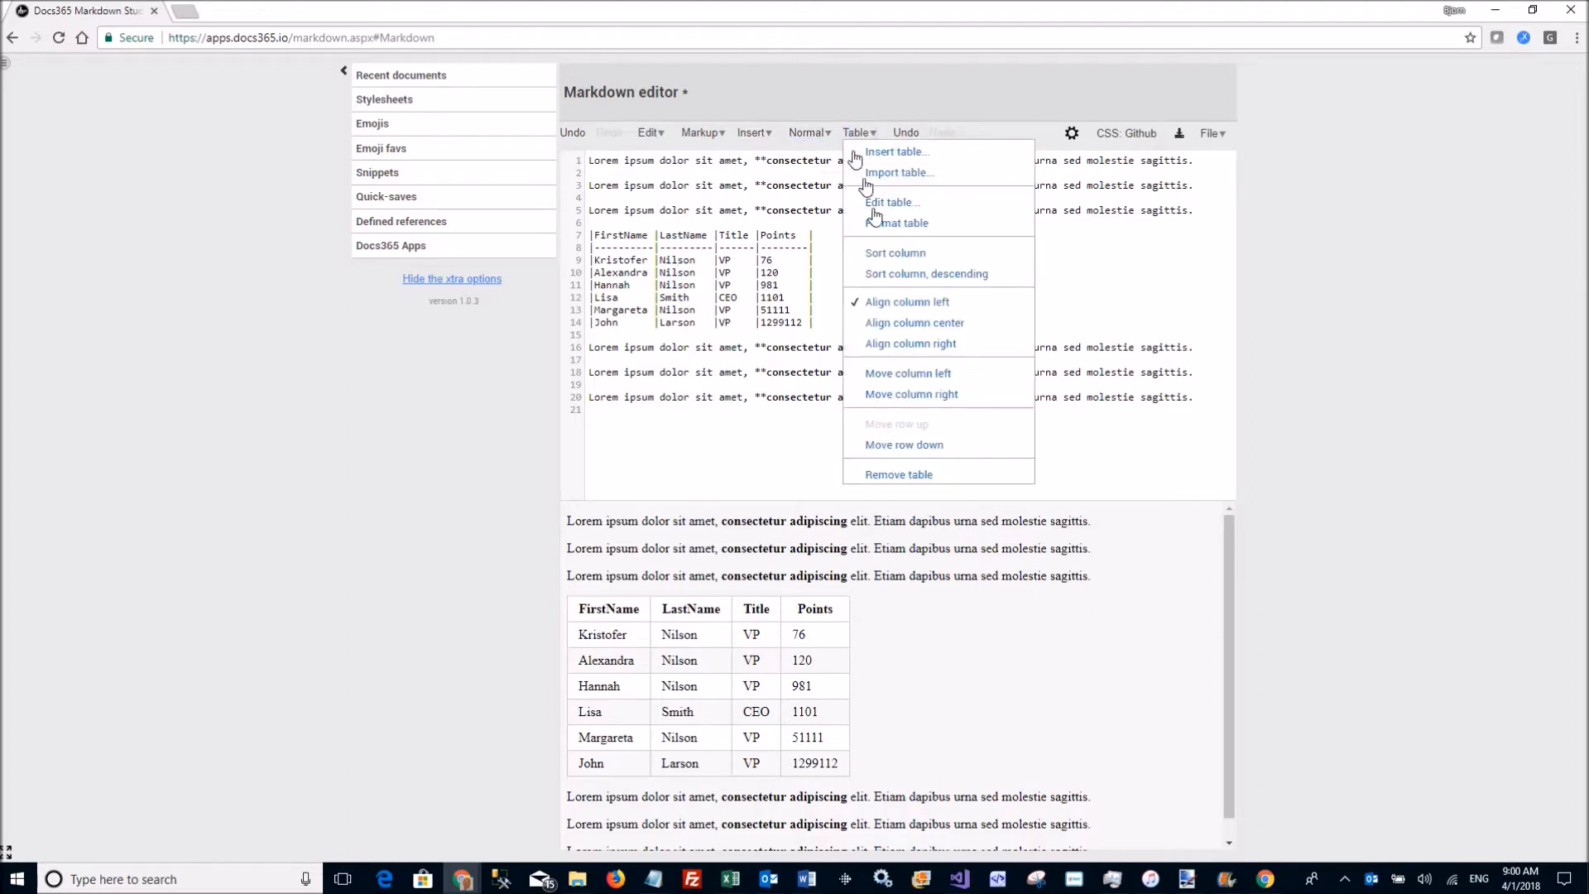
click(906, 325)
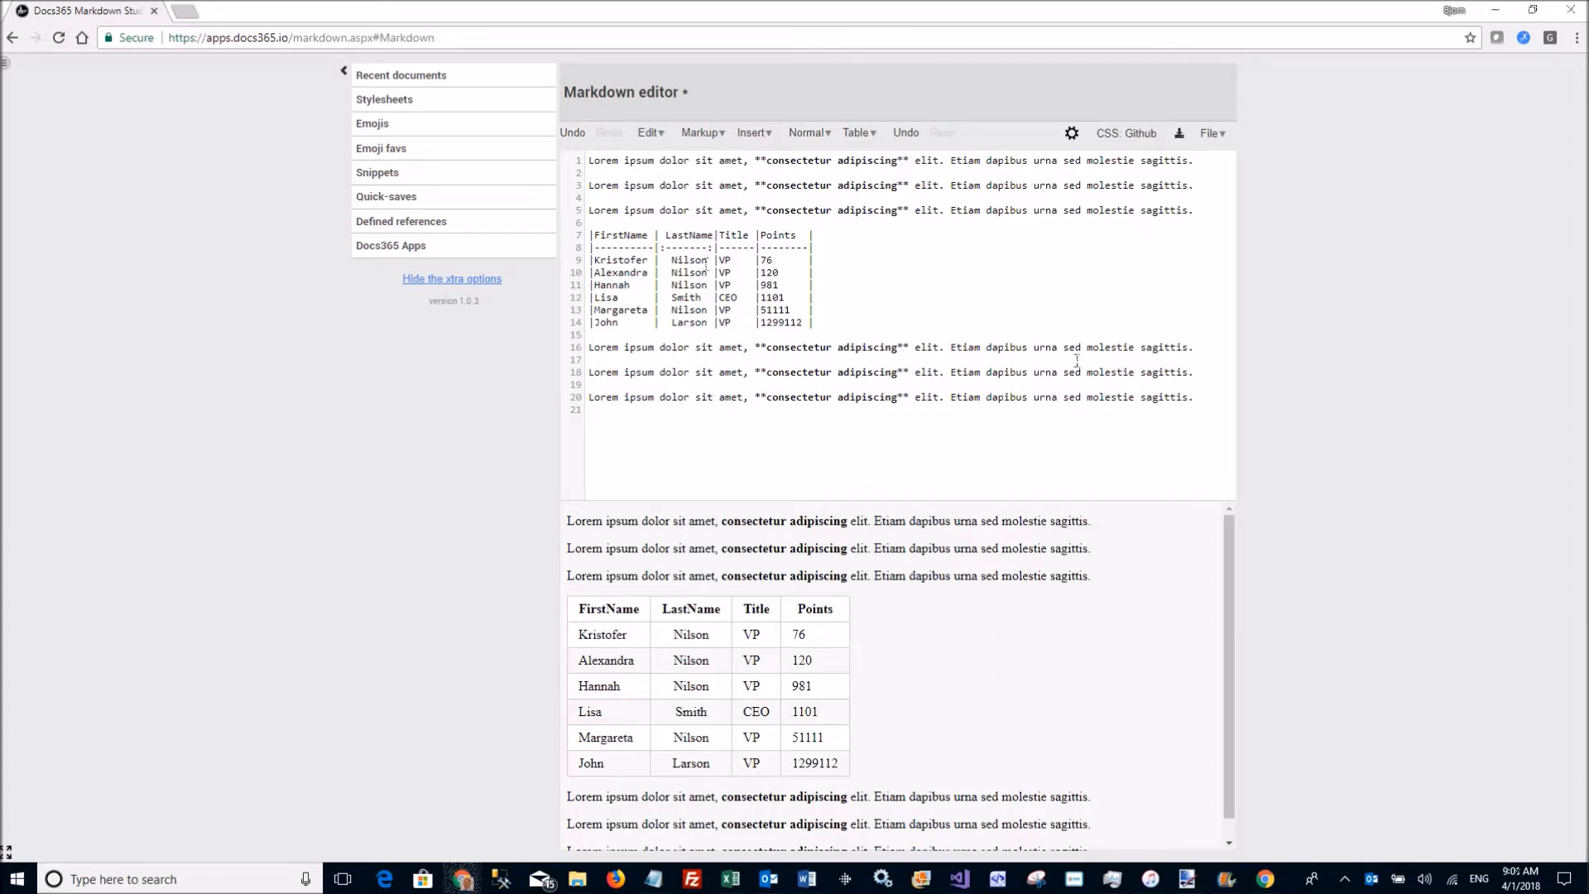
Add empty lines between the third paragraph and the table, and look through the markup and insert options
click(1195, 210)
key(Return)
click(702, 134)
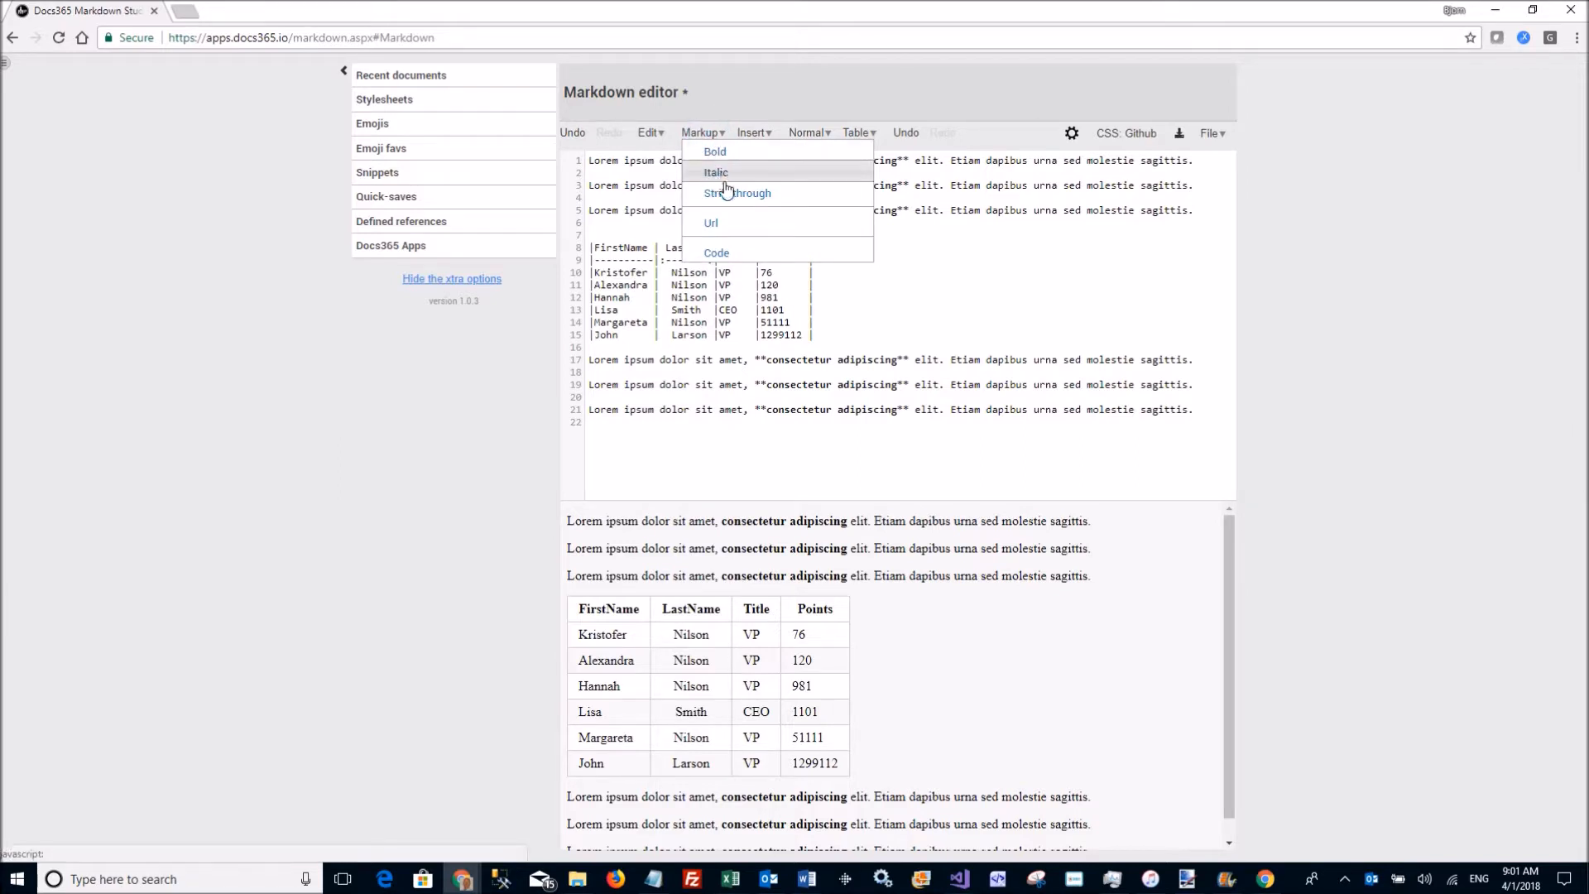
click(635, 186)
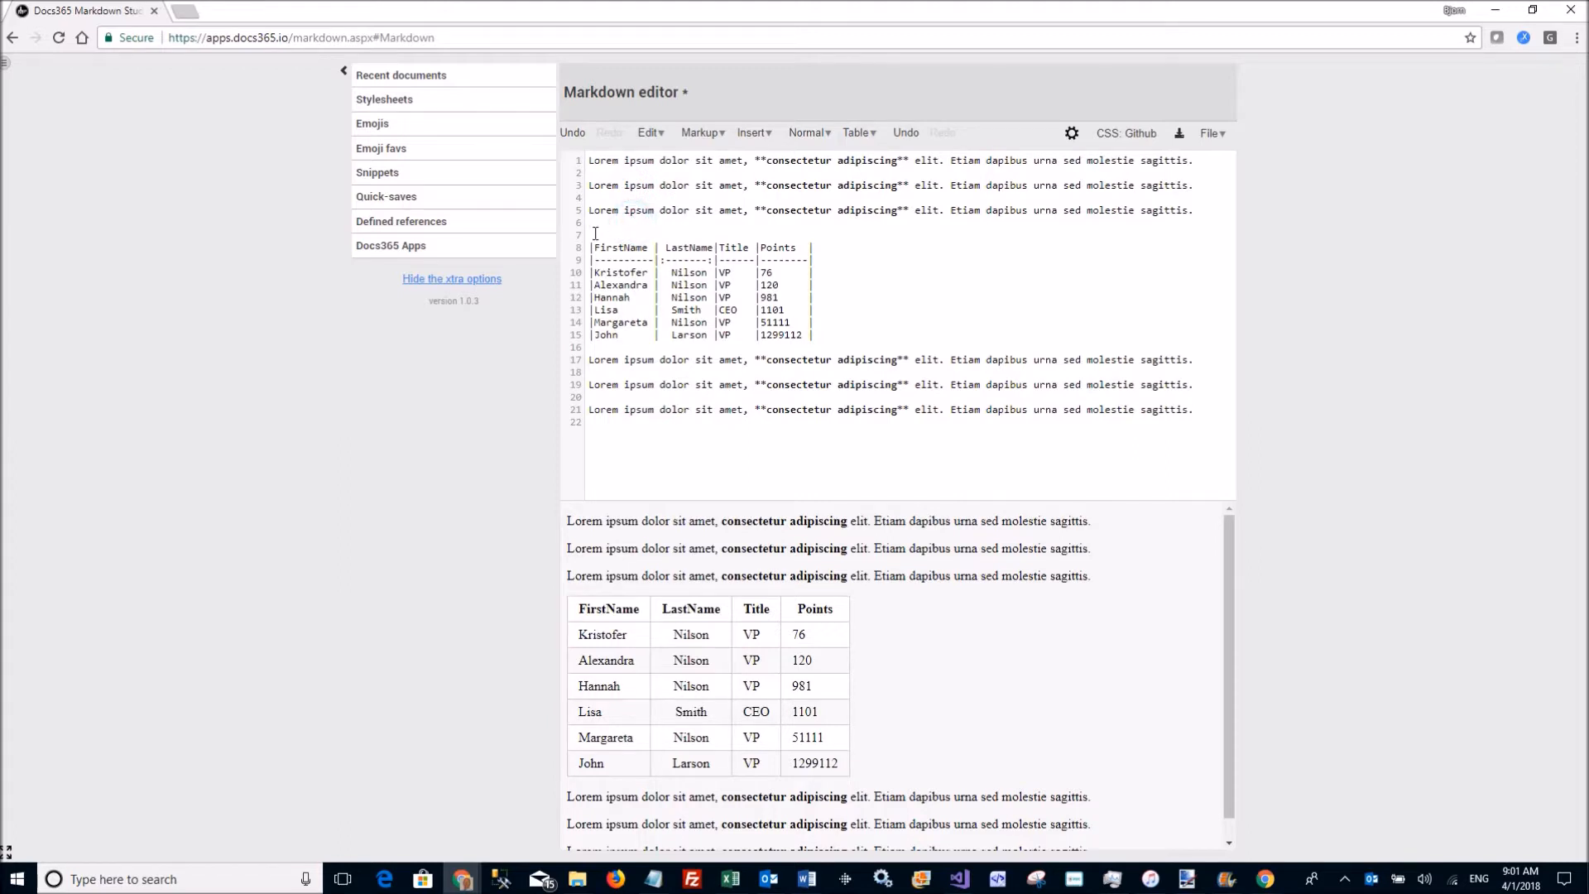
key(Return)
key(Return)
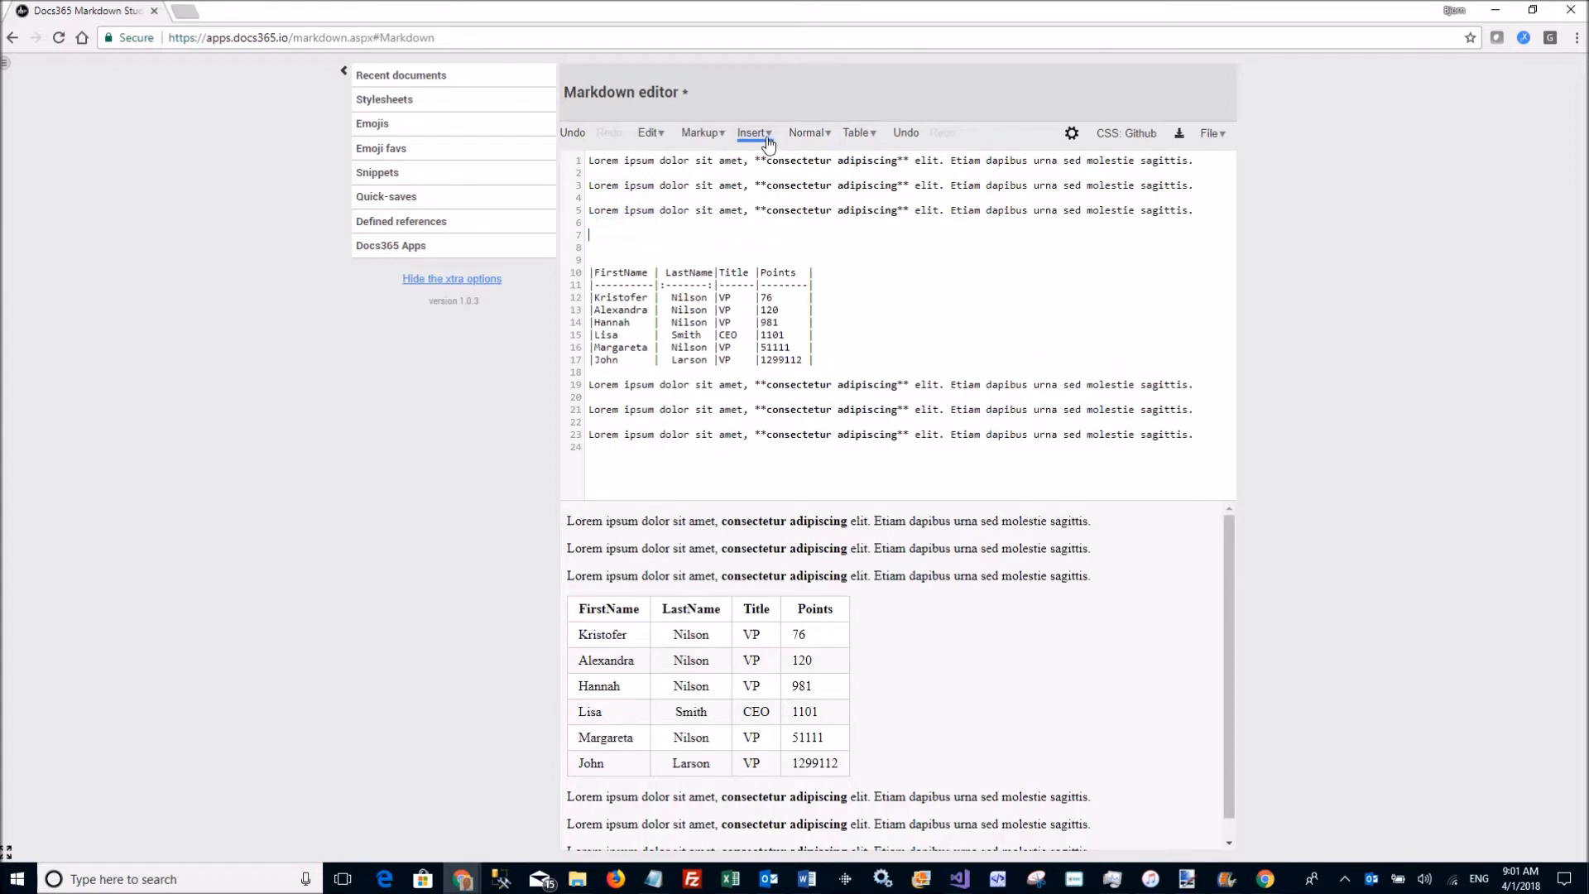
click(755, 133)
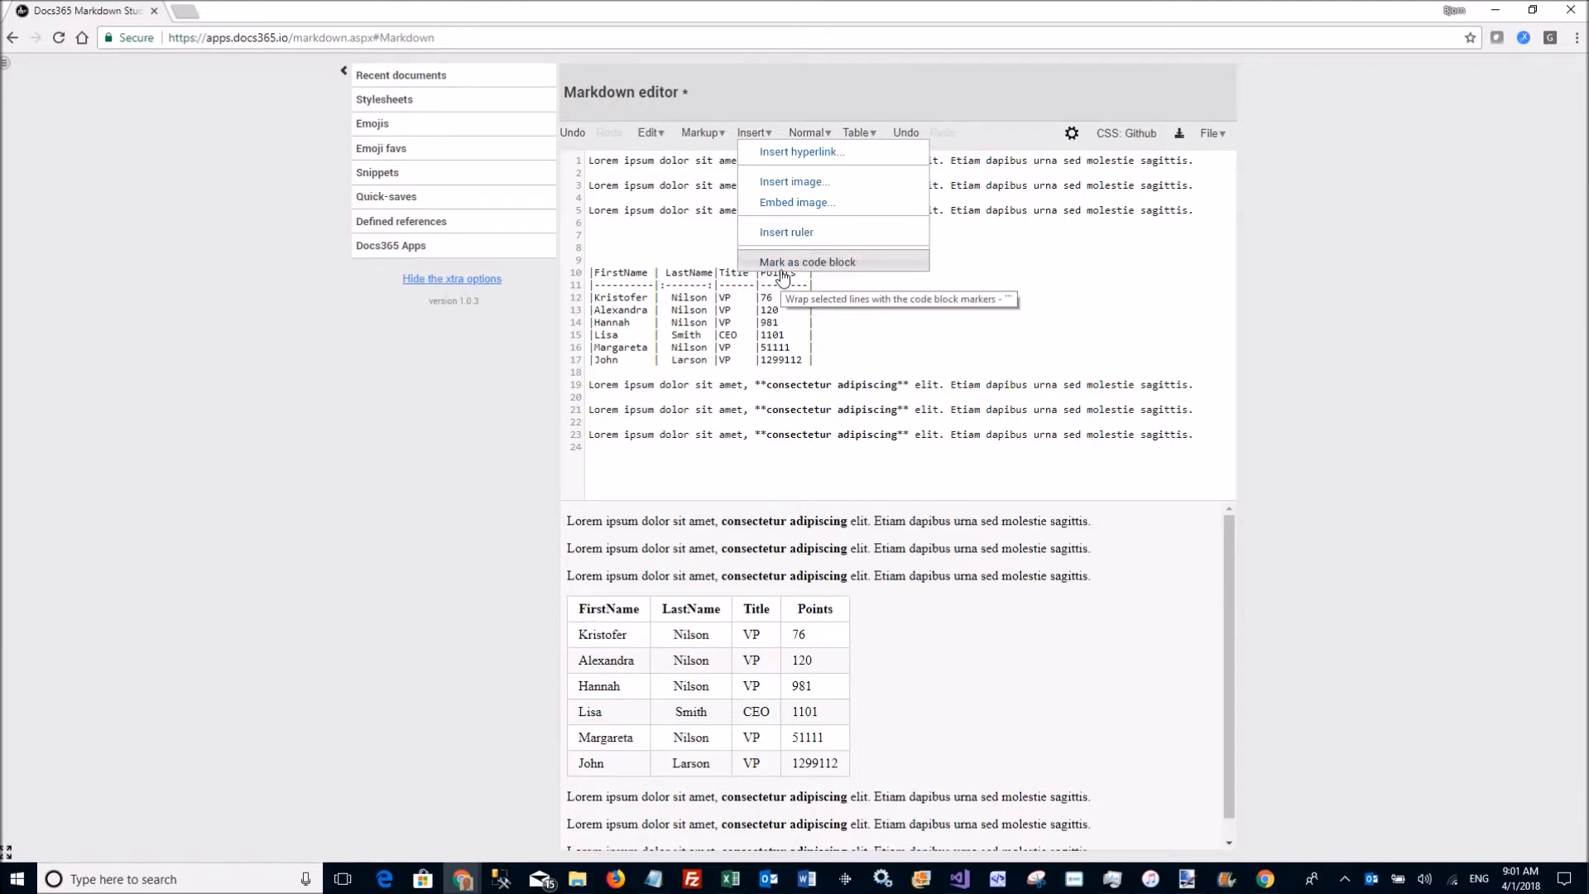
click(629, 249)
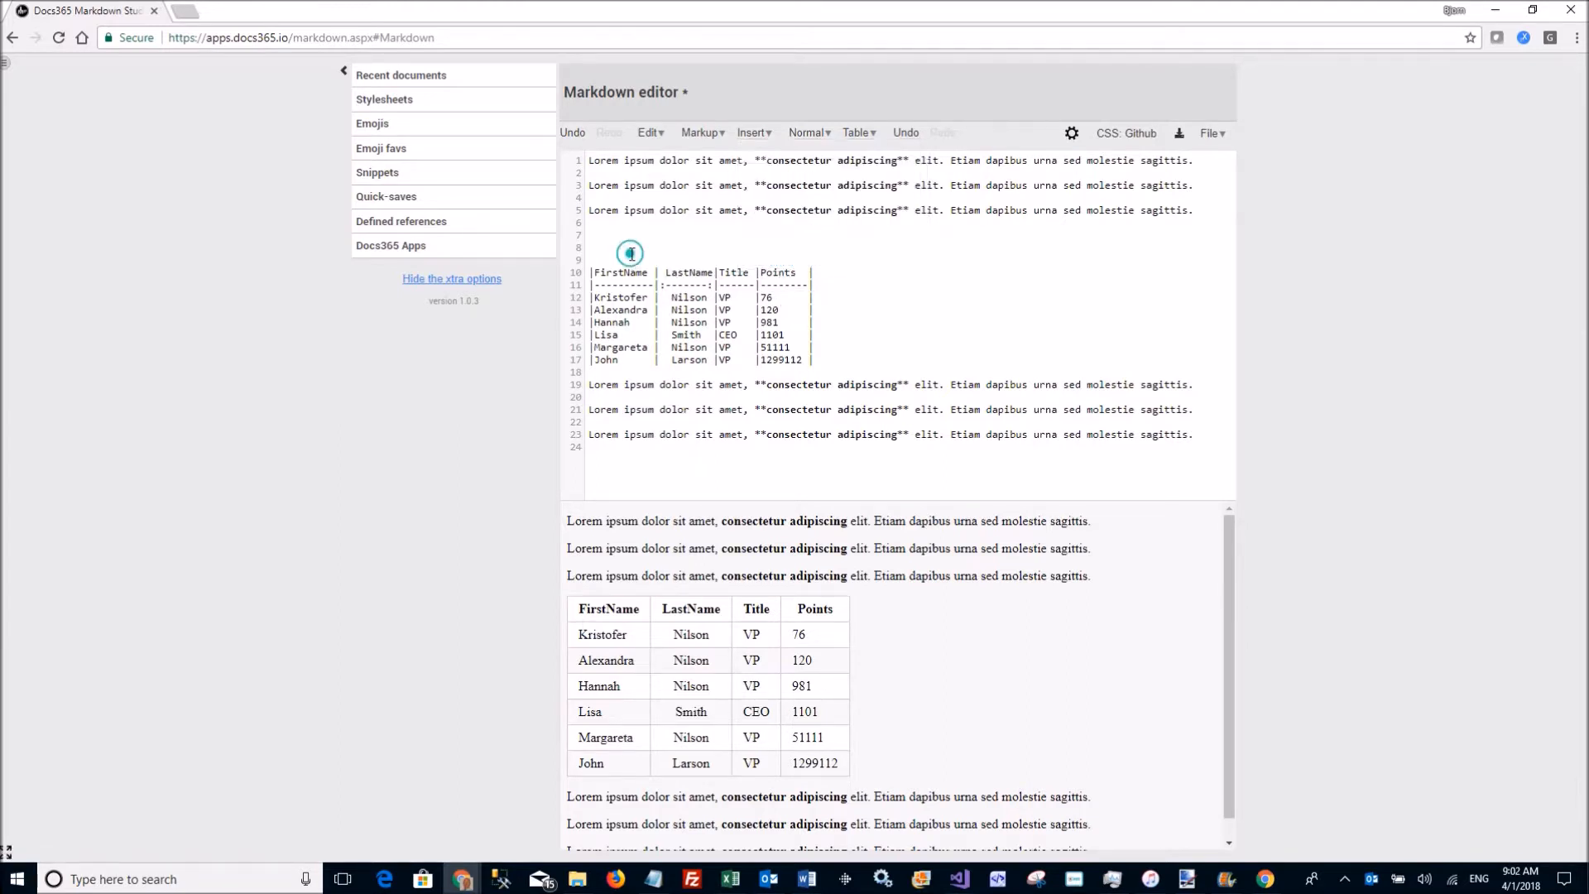
Embed the image Logo_New_16.png from the hard drive above the table, with the ALT text "Docs365"
click(610, 232)
click(750, 133)
click(780, 202)
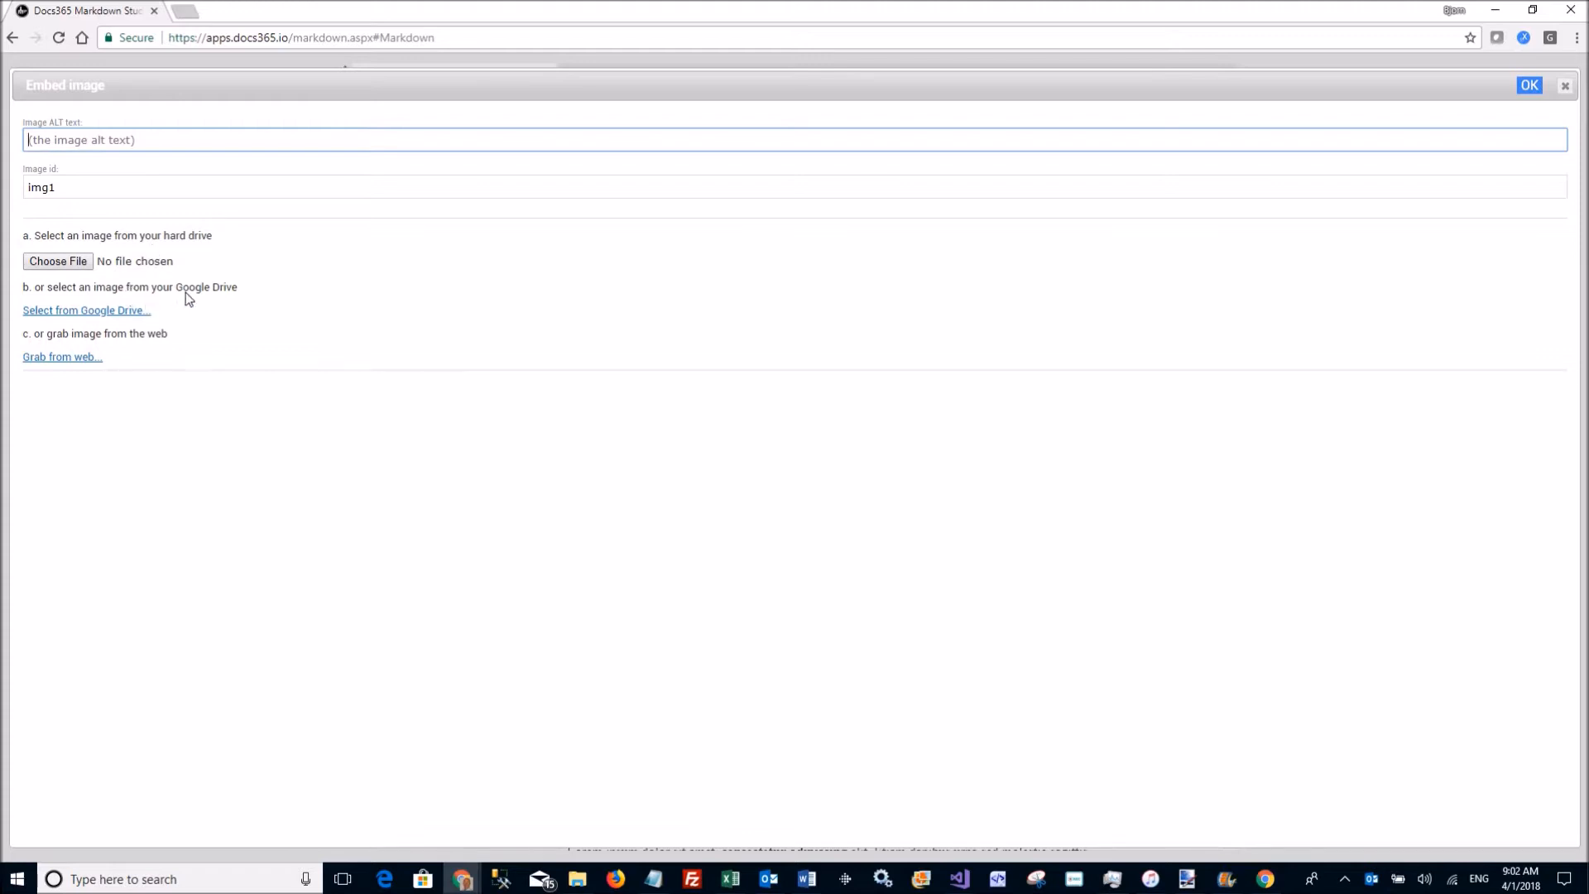
click(83, 356)
text(Docs365)
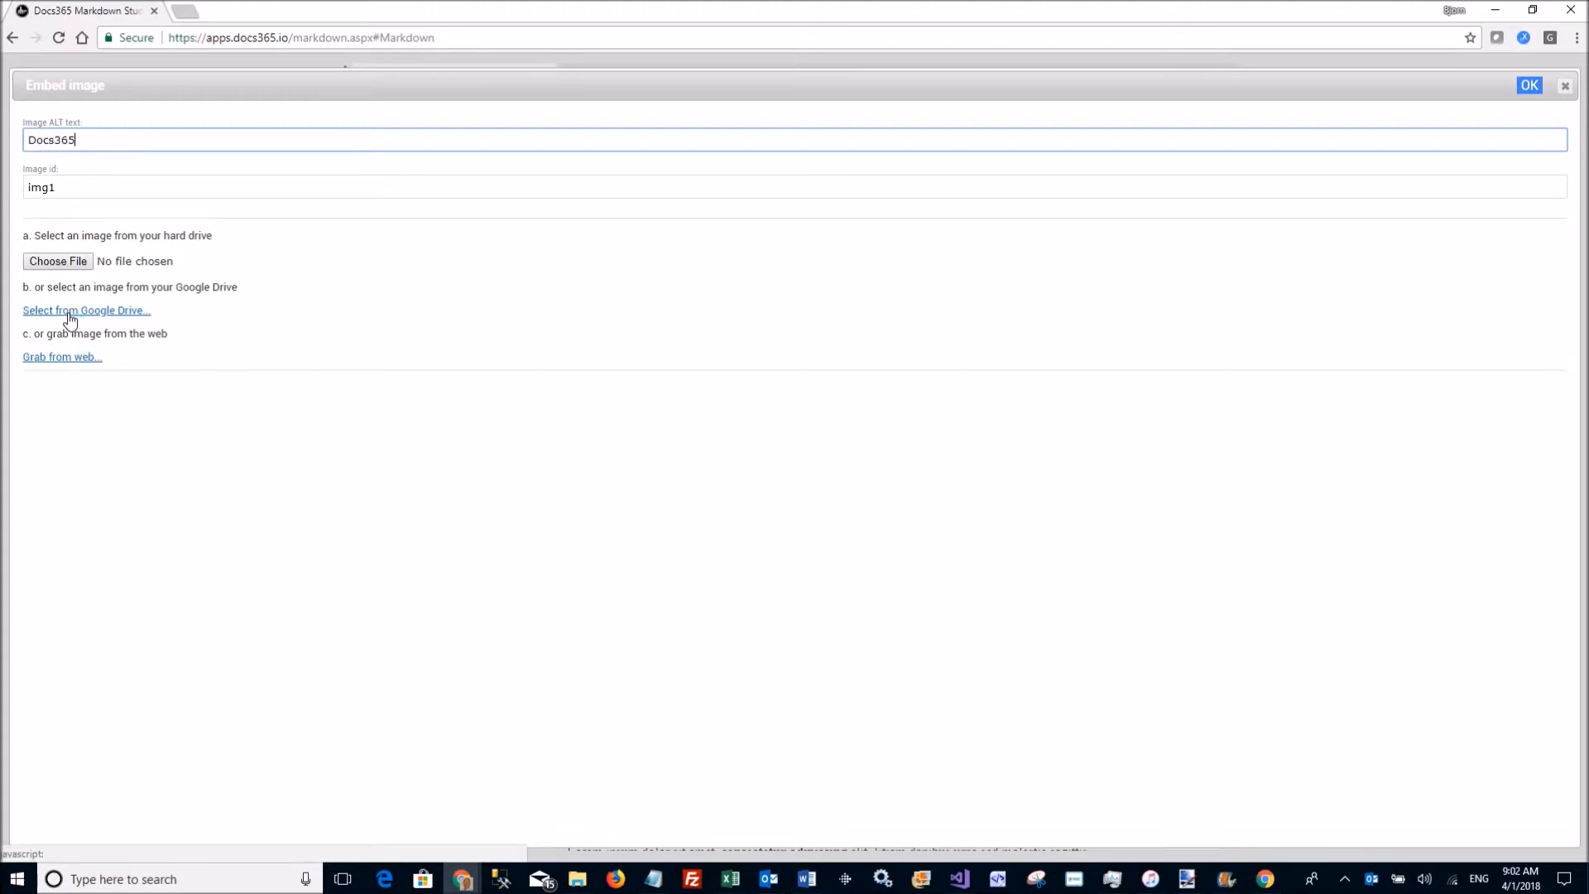
click(65, 265)
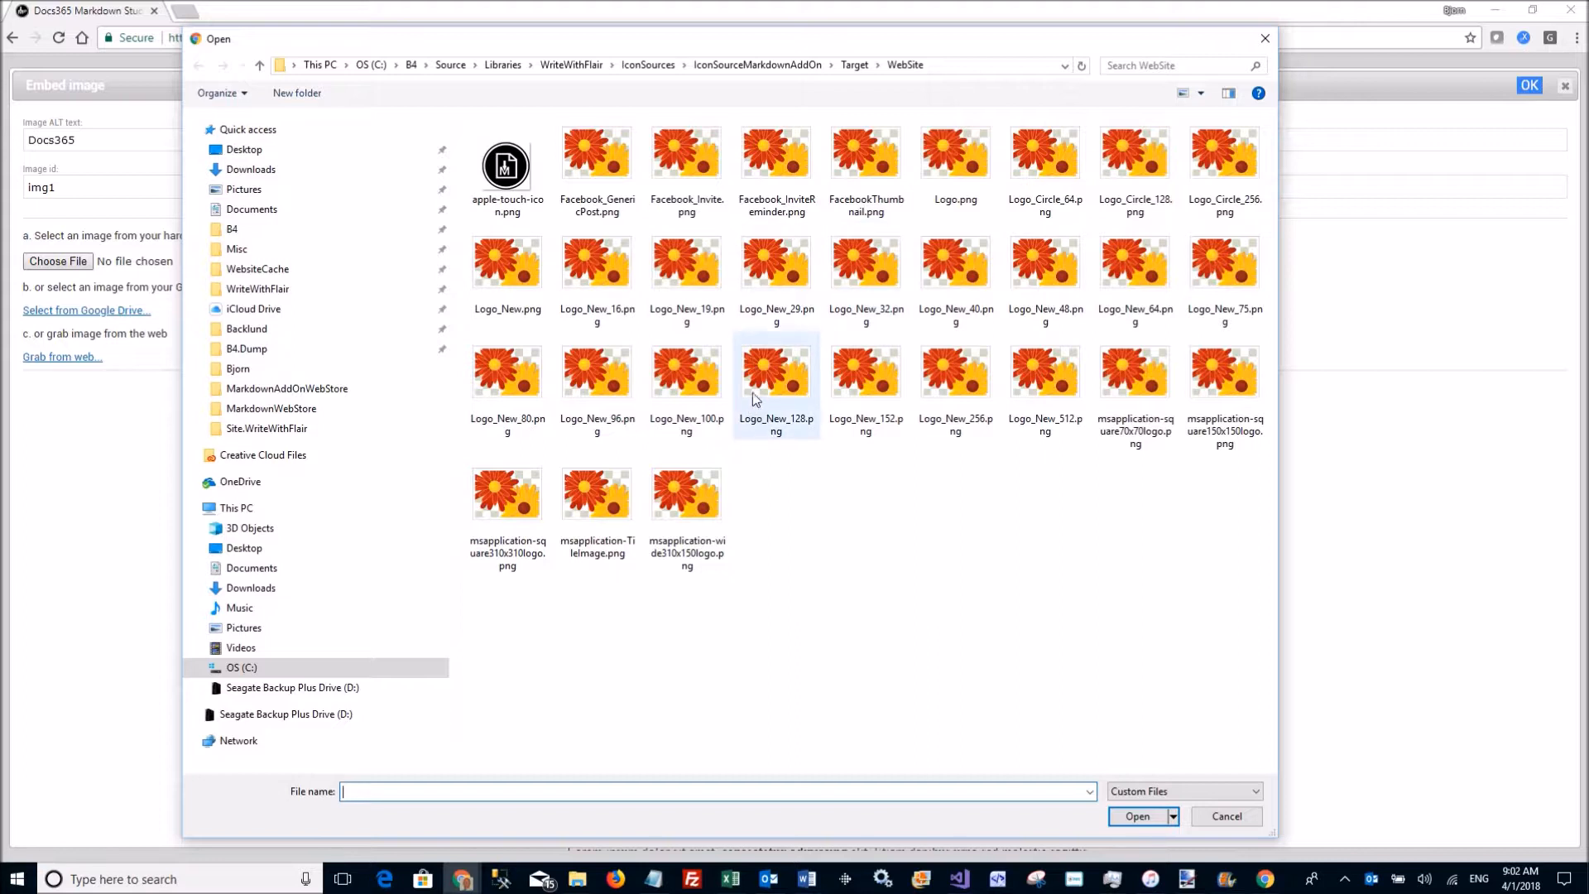
click(586, 259)
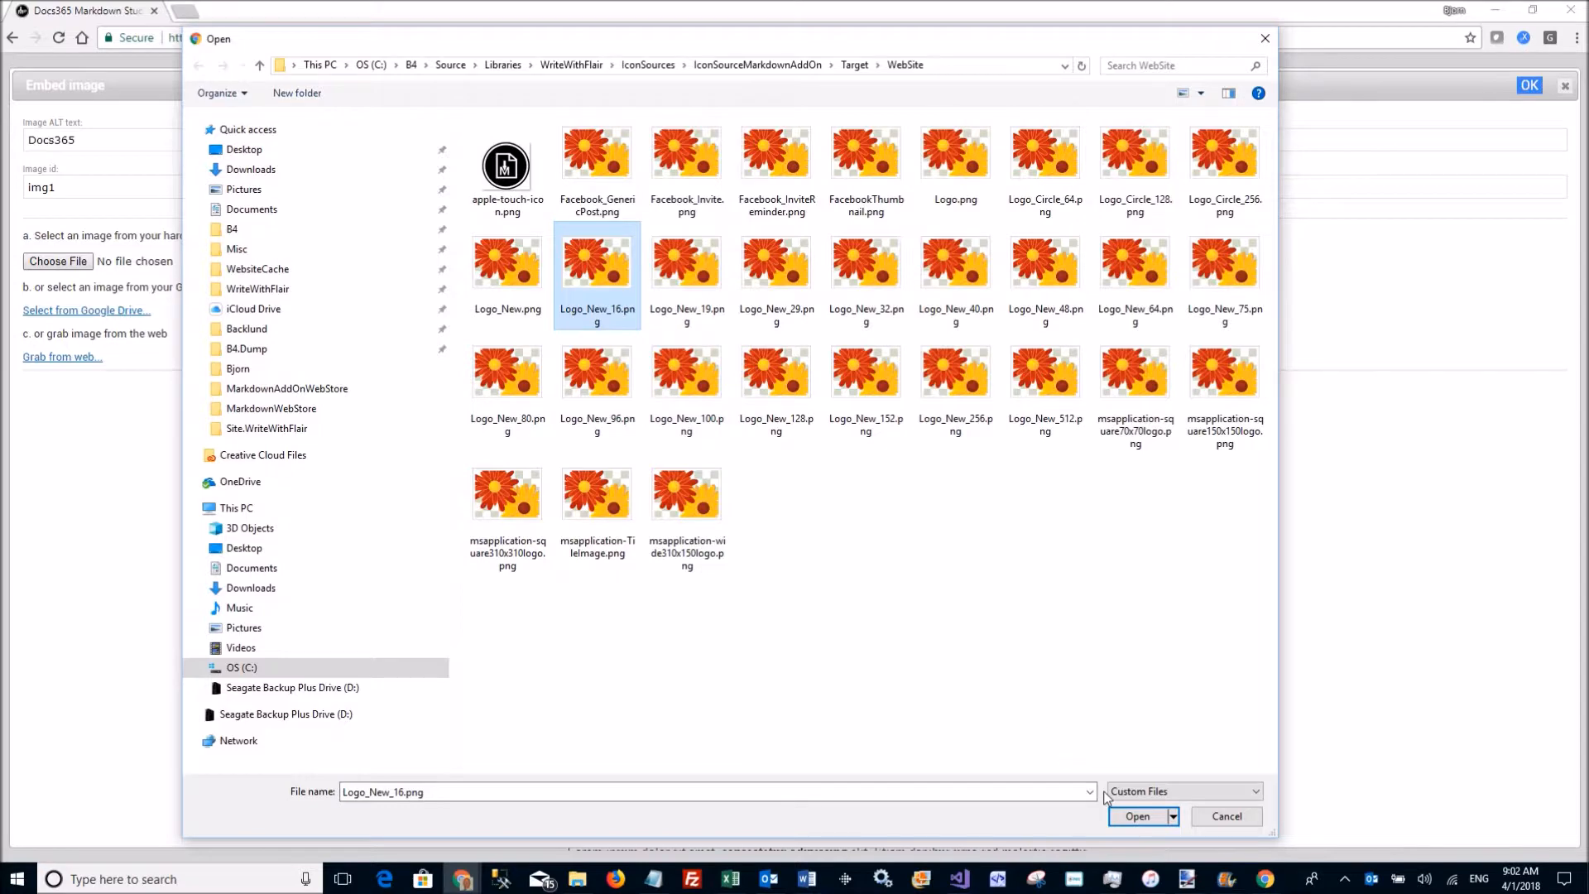
click(1135, 815)
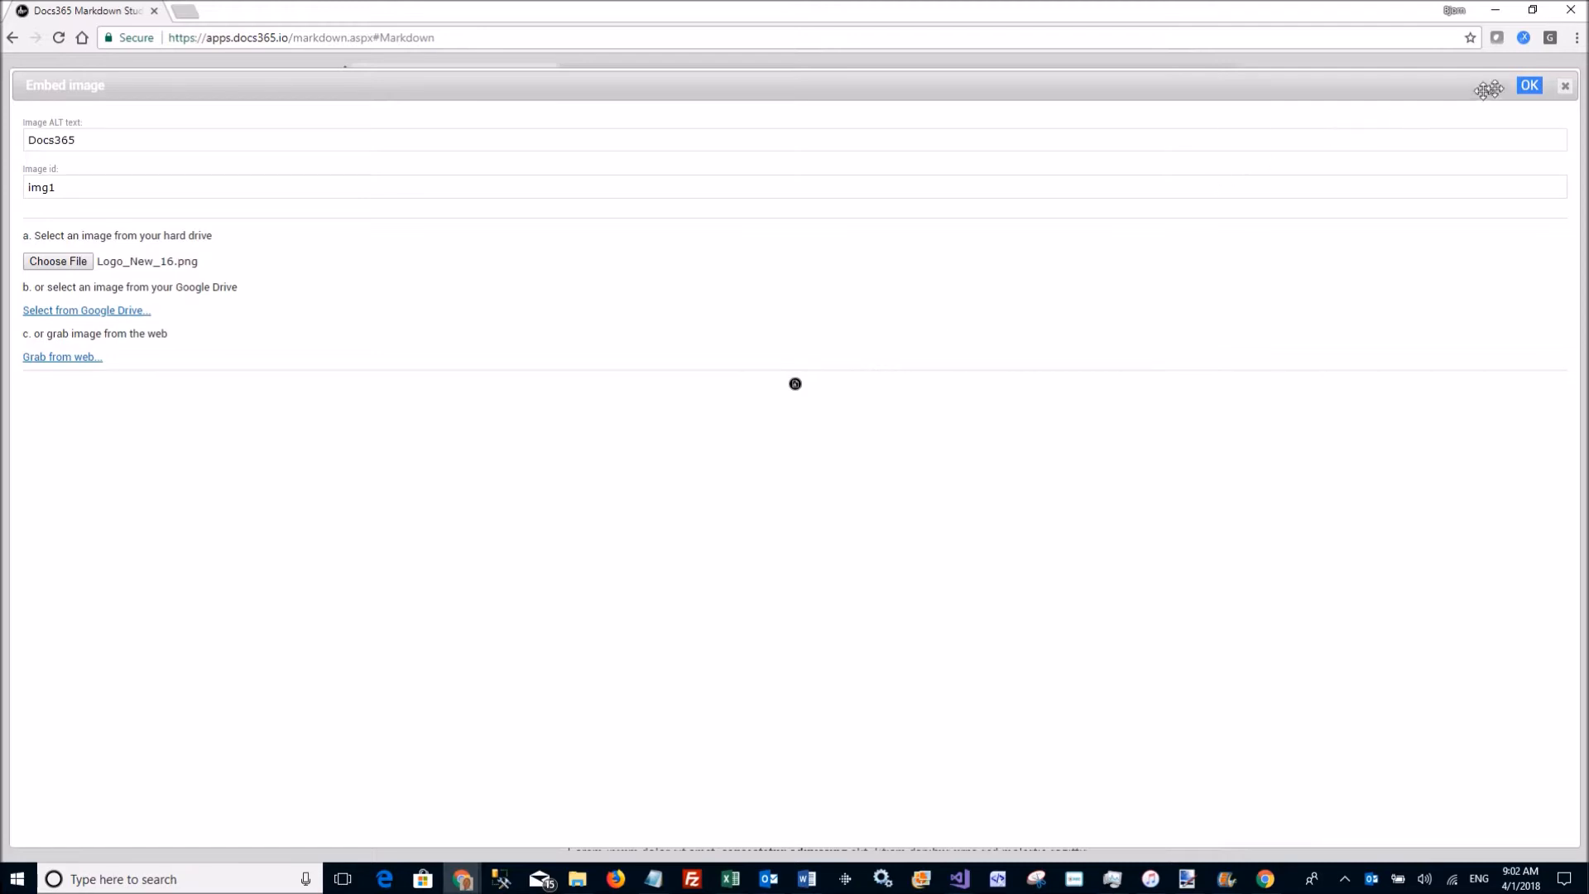
click(1525, 87)
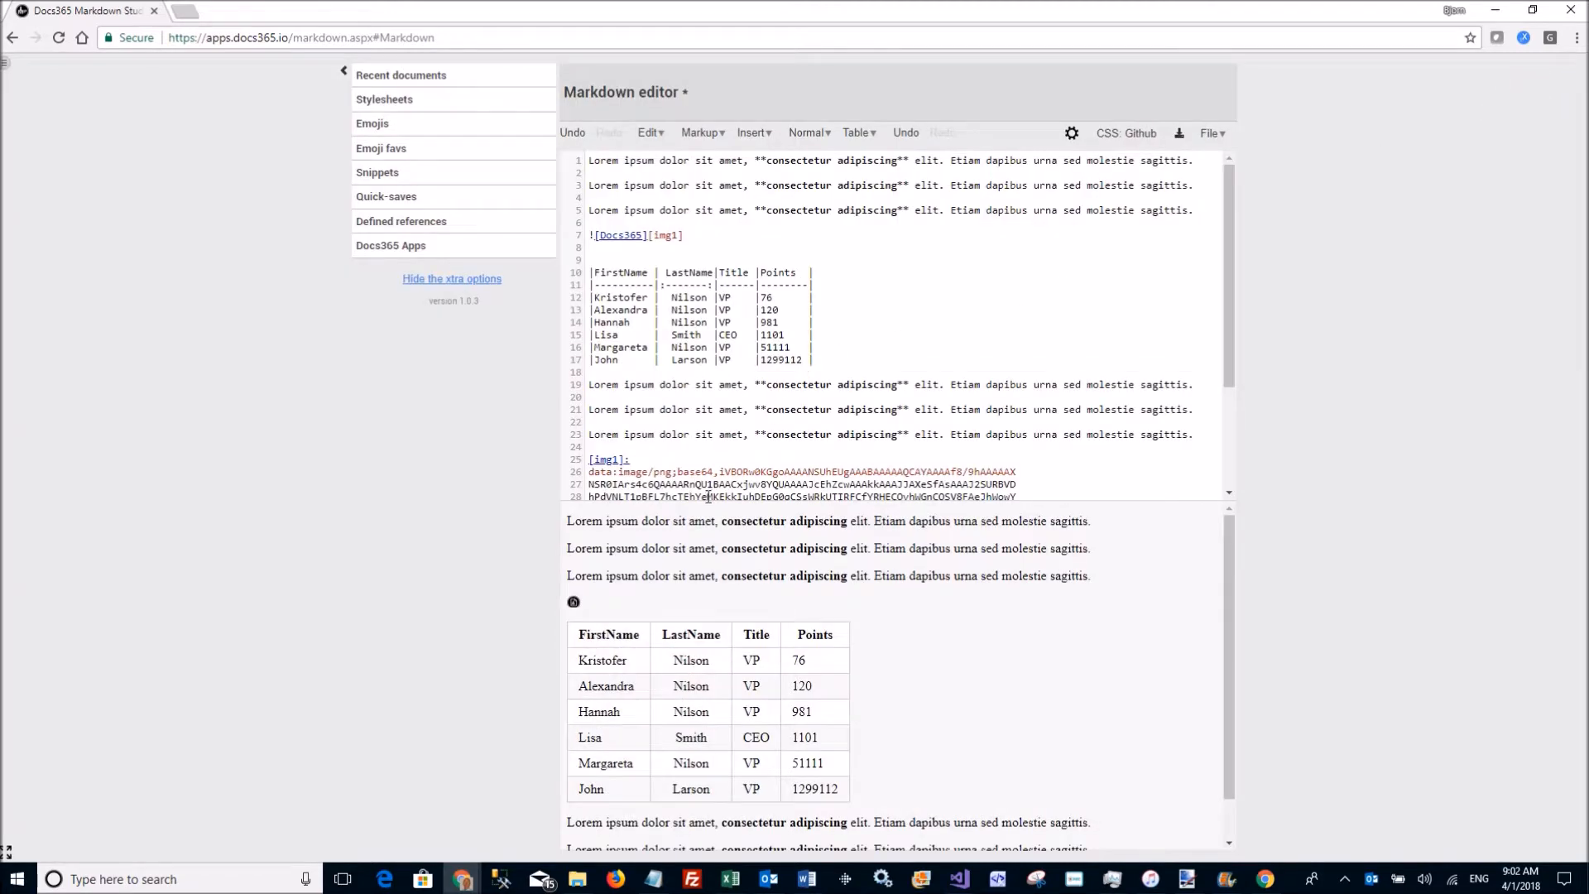
Hide the preview and undo the image embedding and the last empty lines above the table
click(1073, 134)
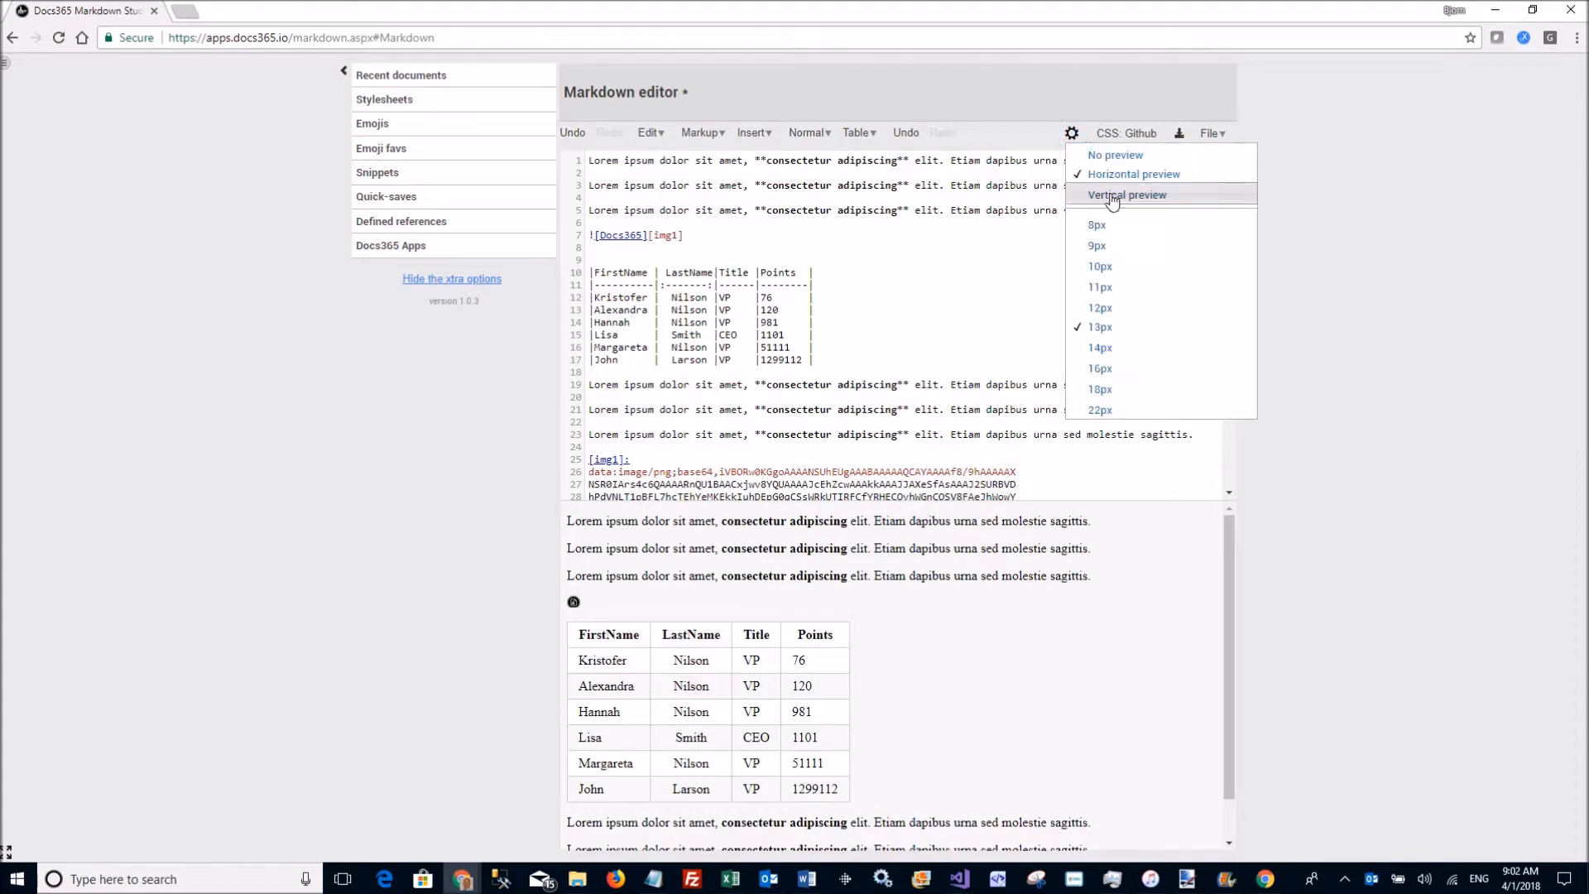
click(1122, 154)
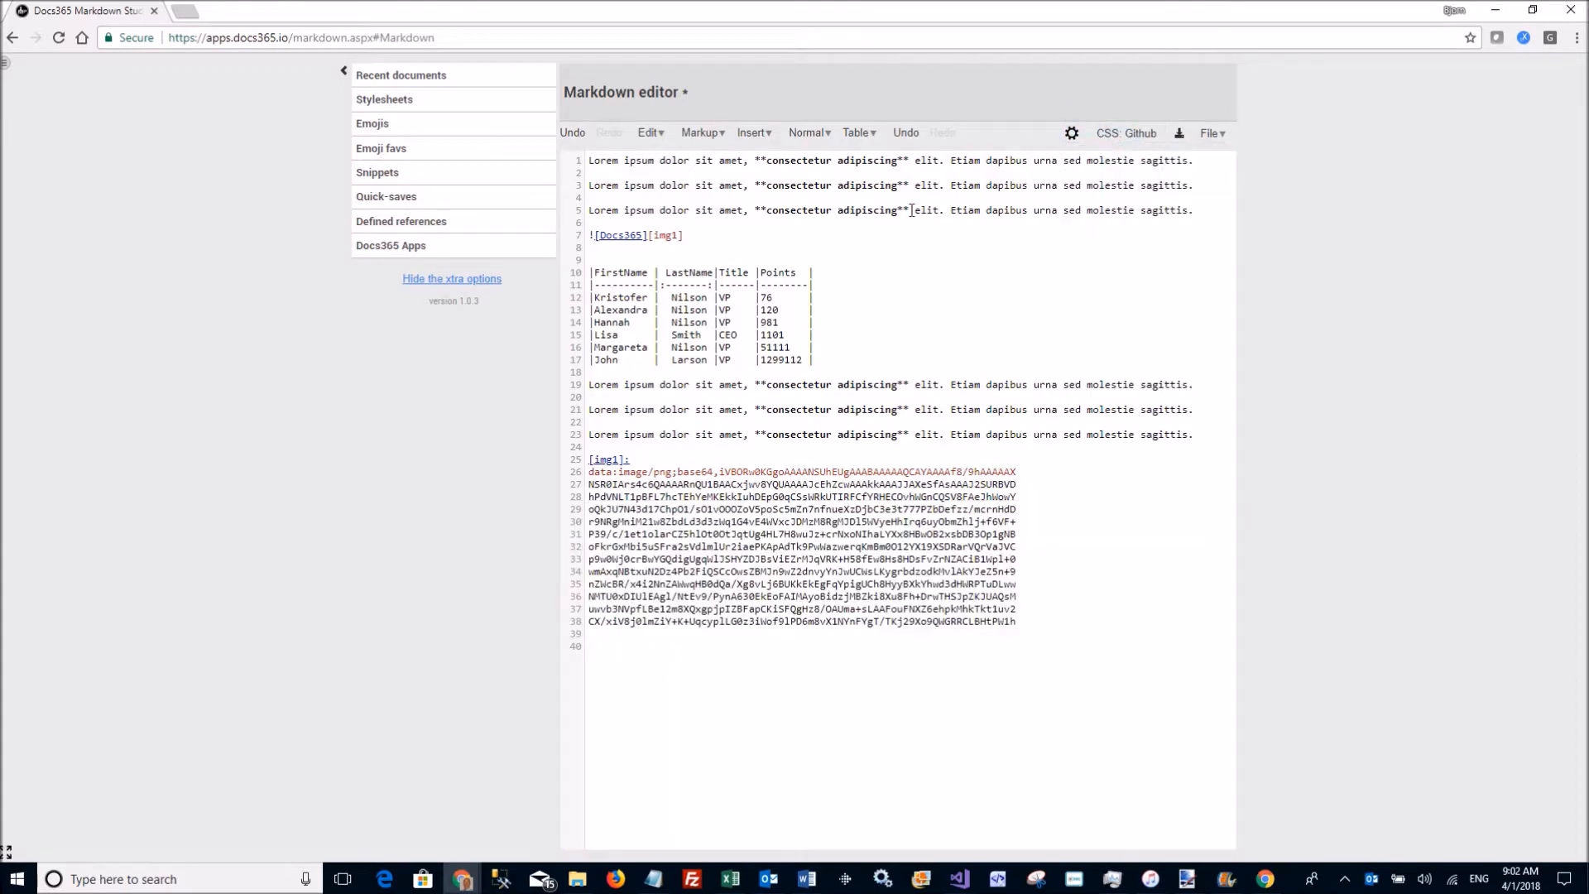
click(789, 236)
click(612, 236)
key(ctrl+z)
key(ctrl+z)
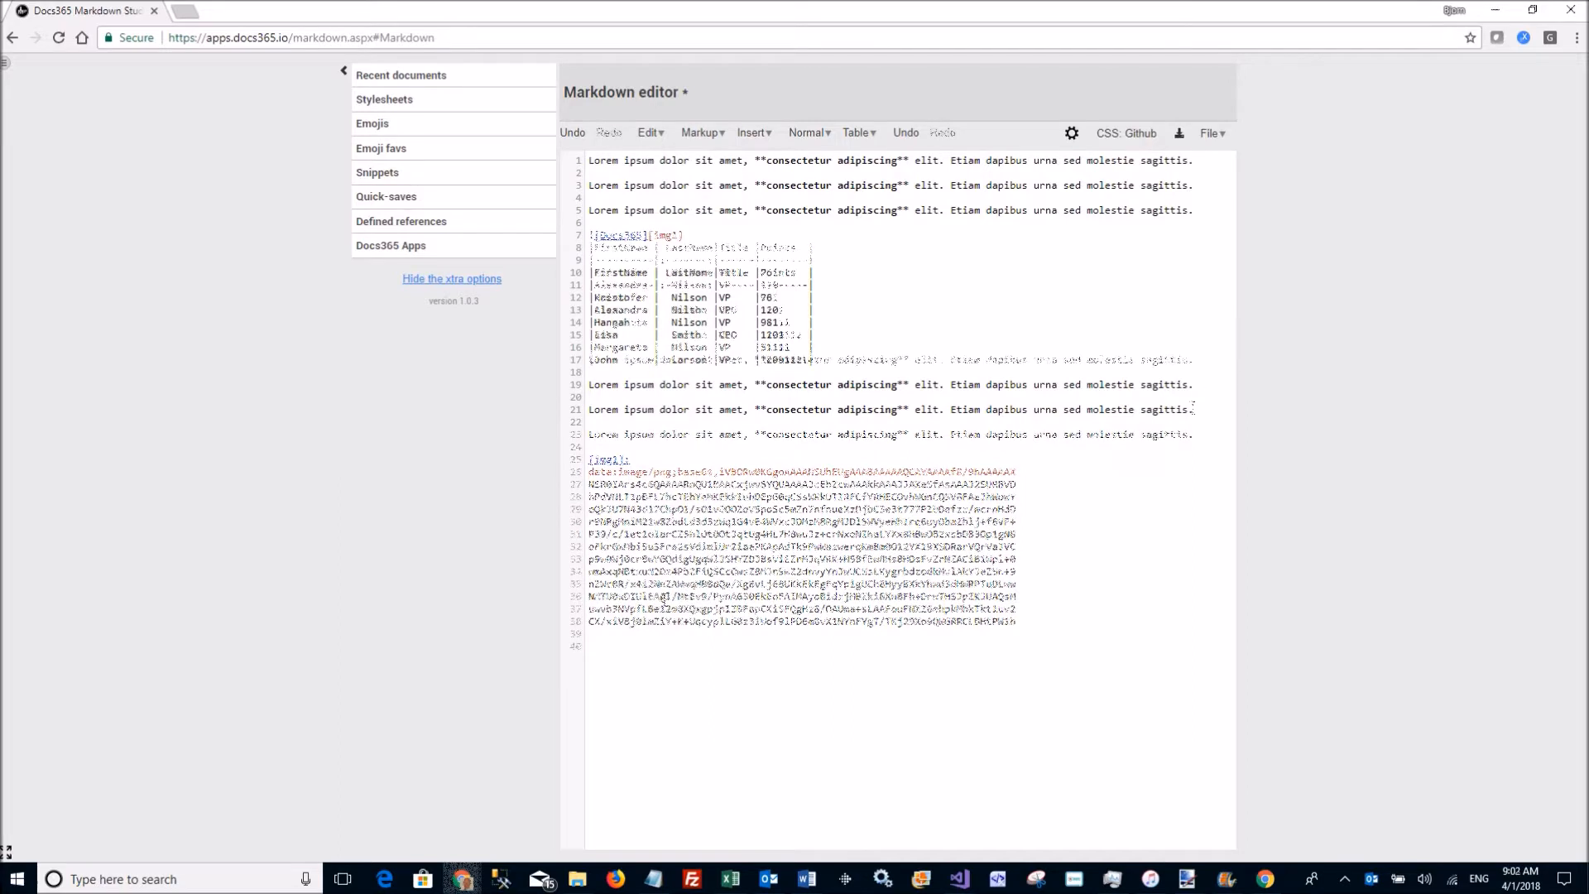
Add empty lines after the last paragraph, search the emojis for "police" and insert :policewoman: there
click(1204, 413)
key(Return)
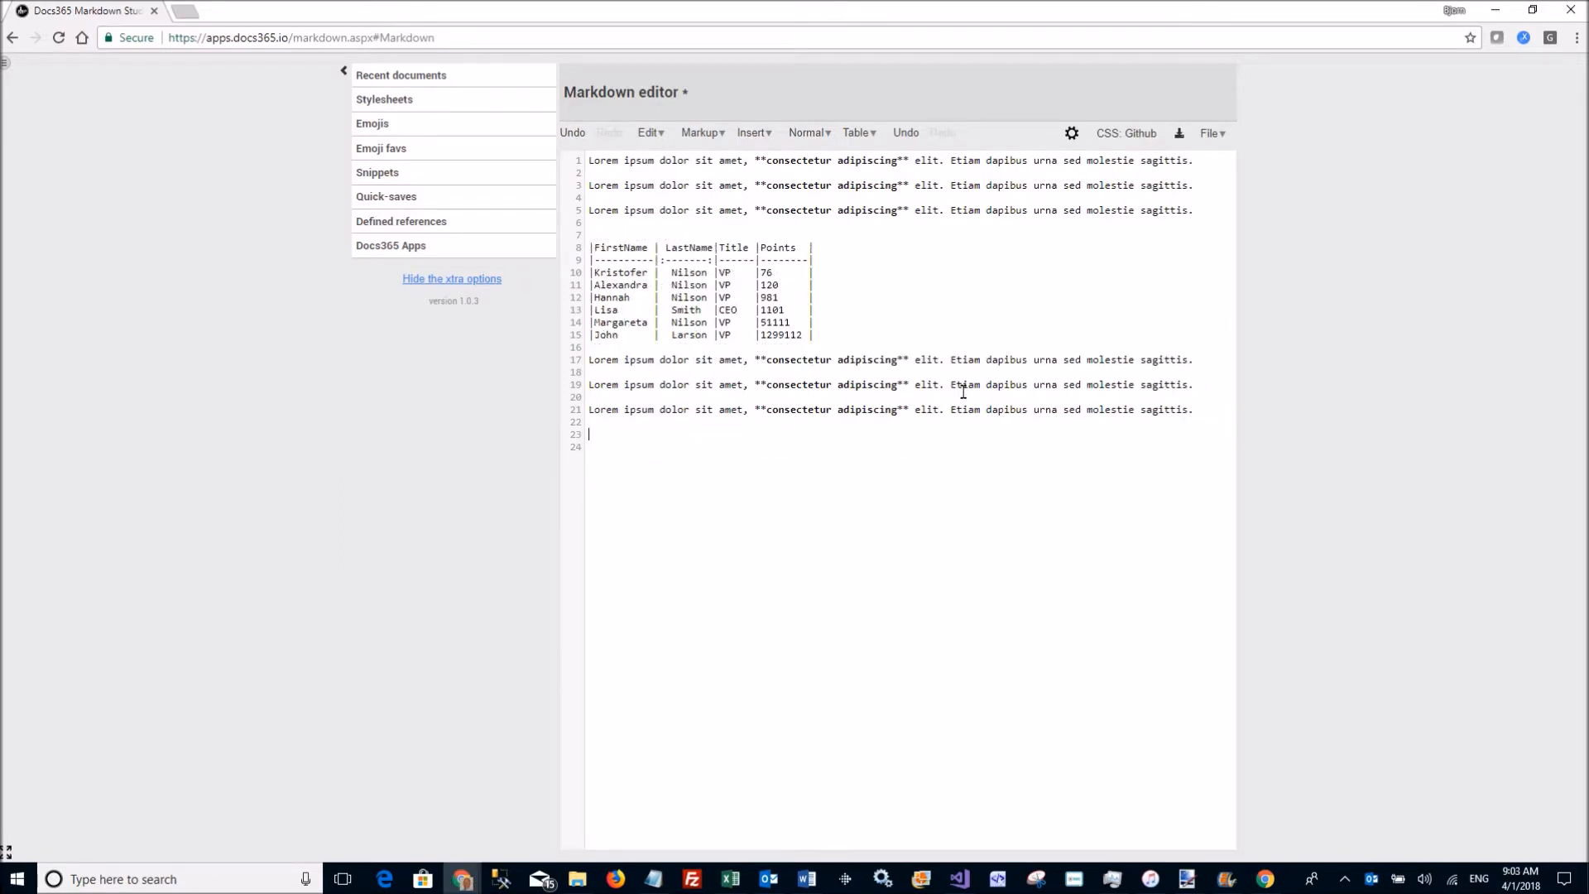
click(379, 129)
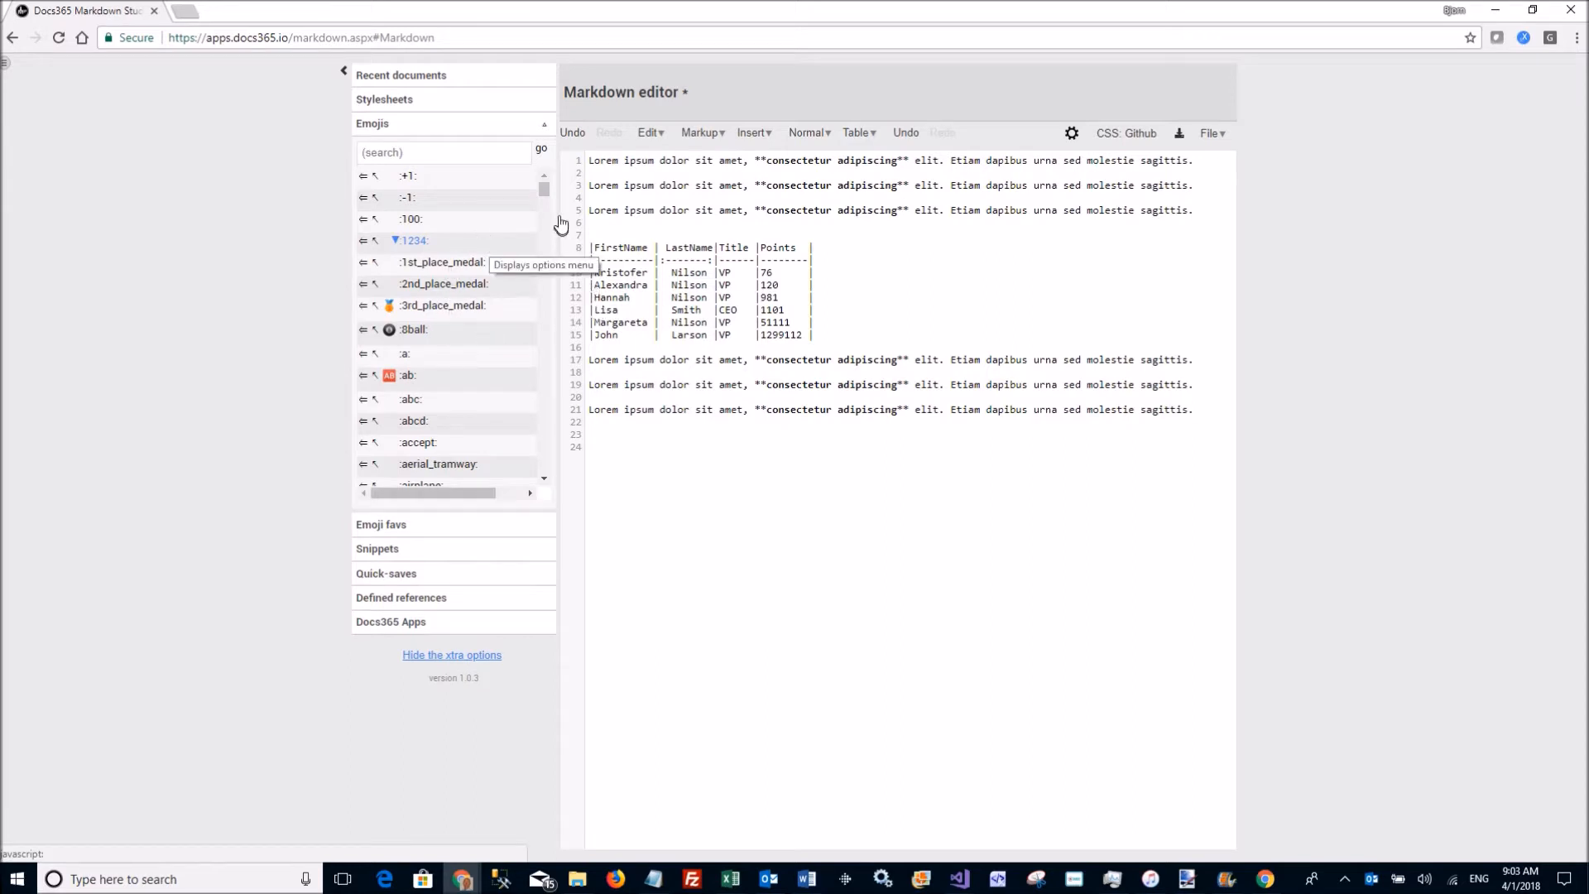
click(465, 154)
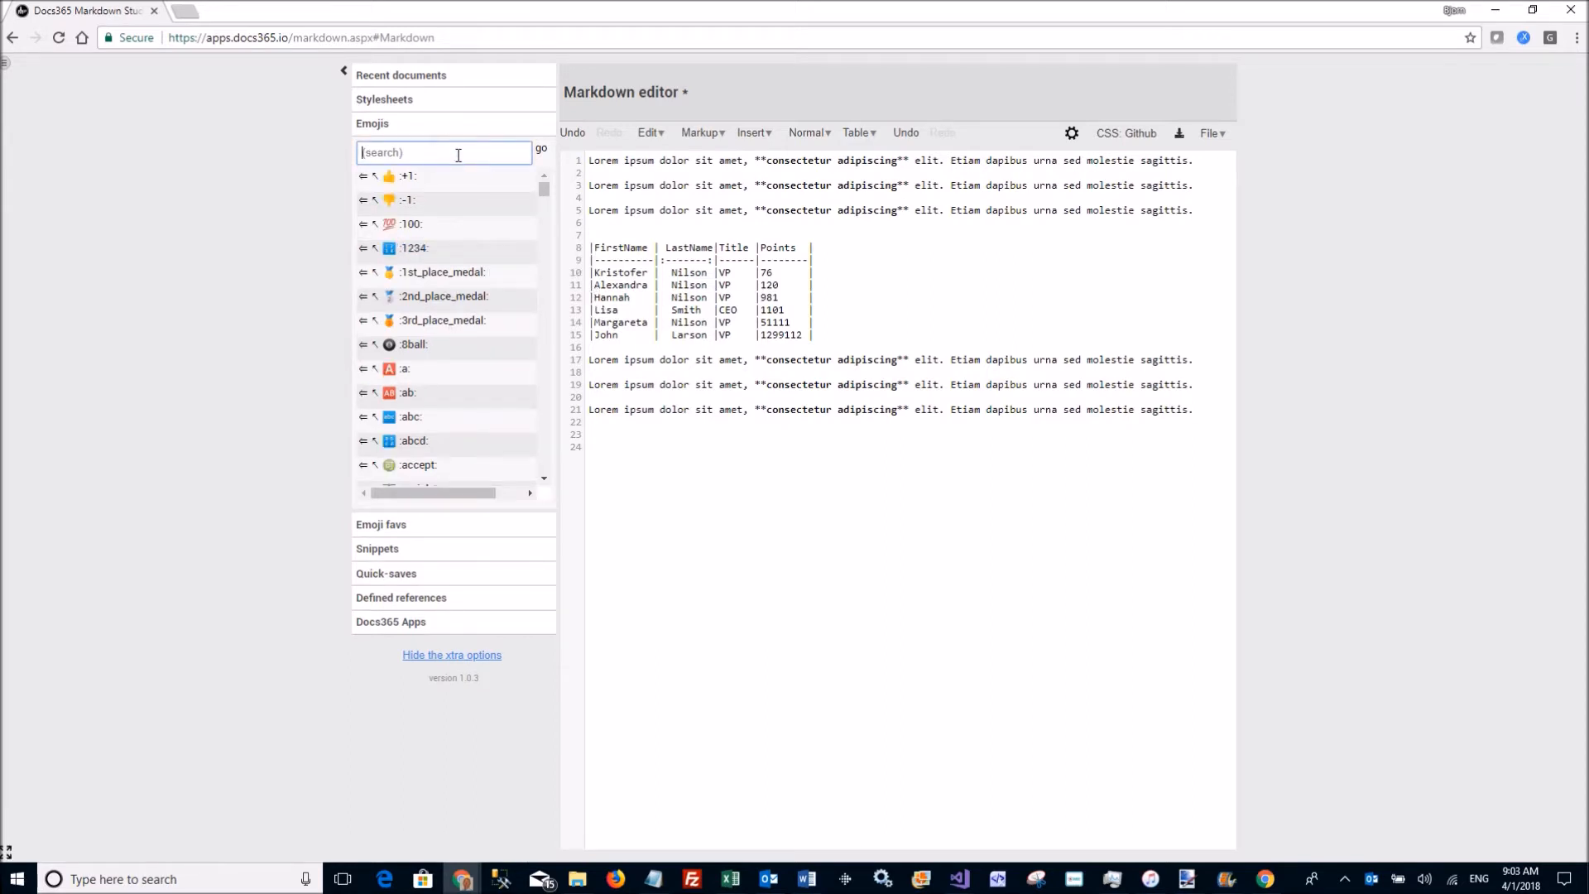
text(police)
click(596, 423)
click(597, 423)
click(609, 440)
click(363, 273)
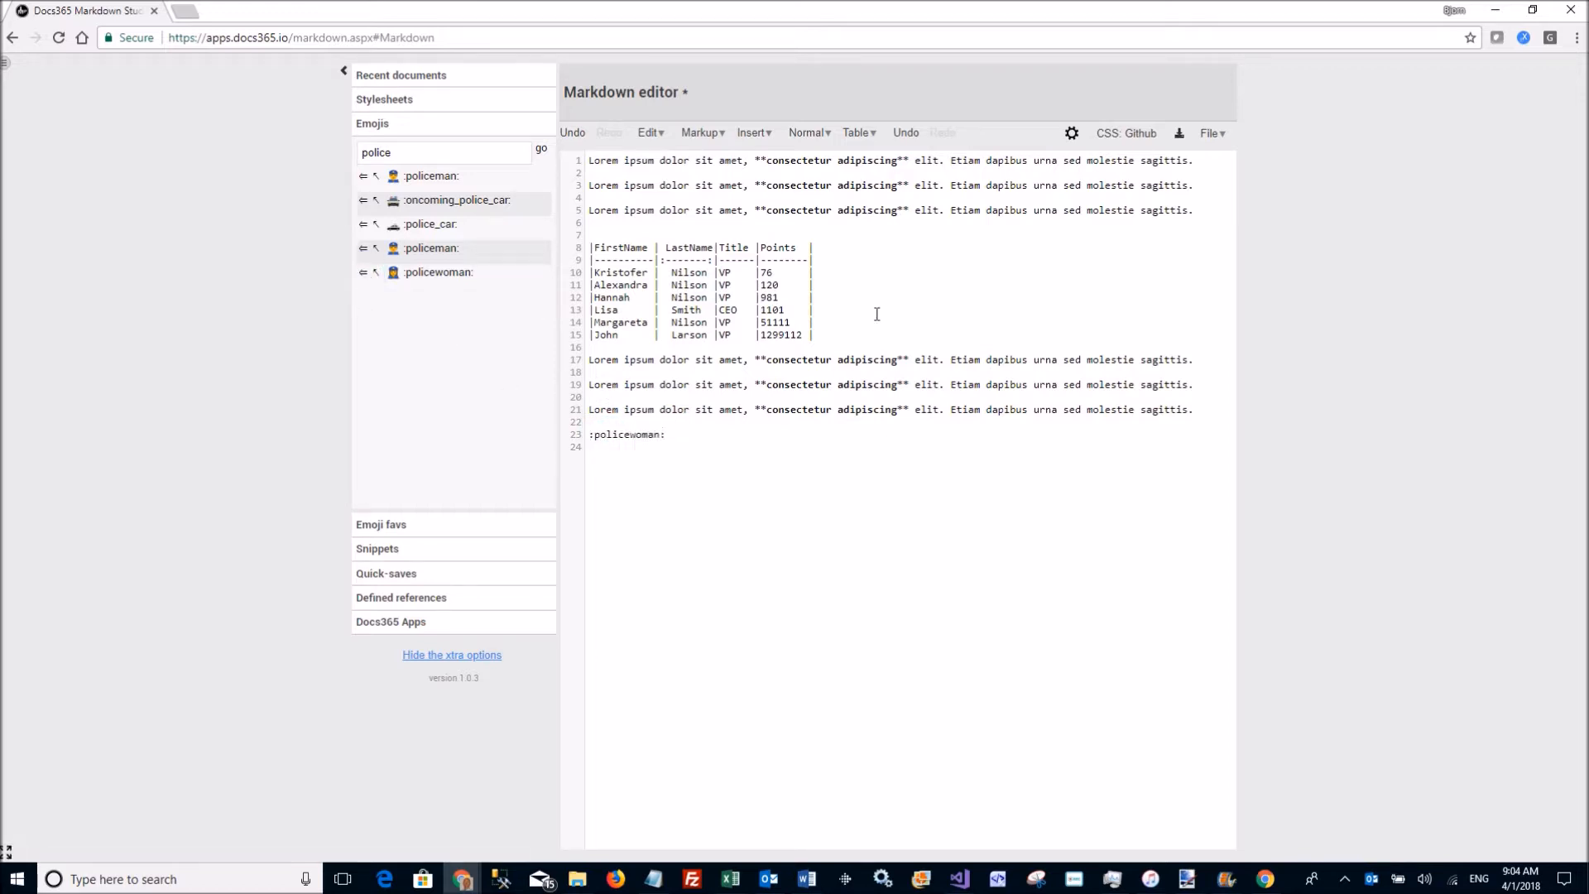
Show the preview in vertical layout and add the :policeman: emoji to the favorites
click(1072, 134)
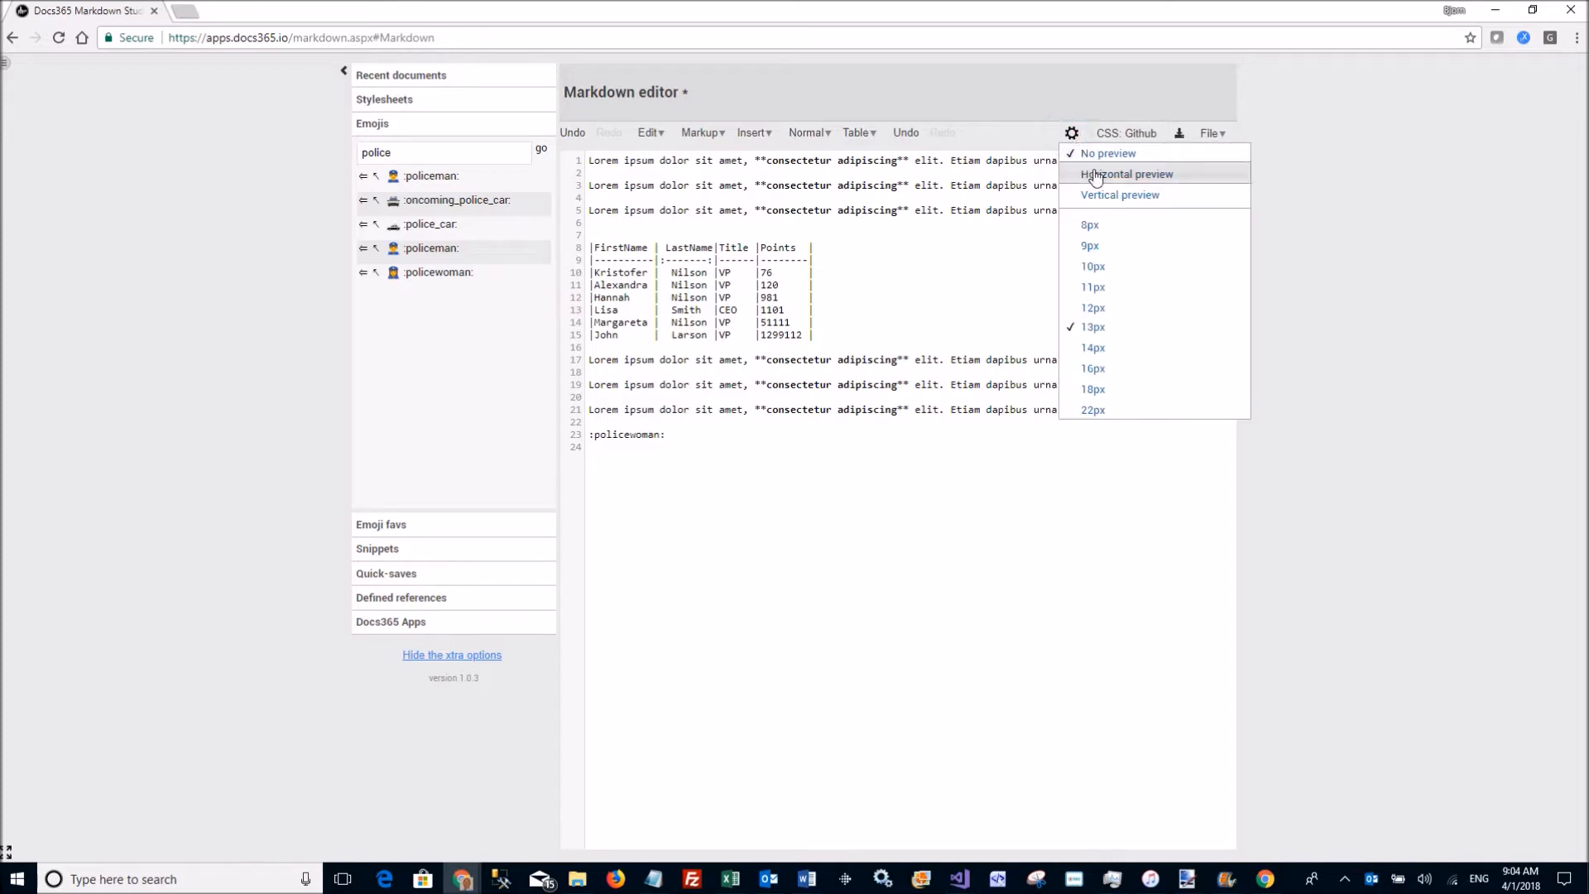
click(1101, 195)
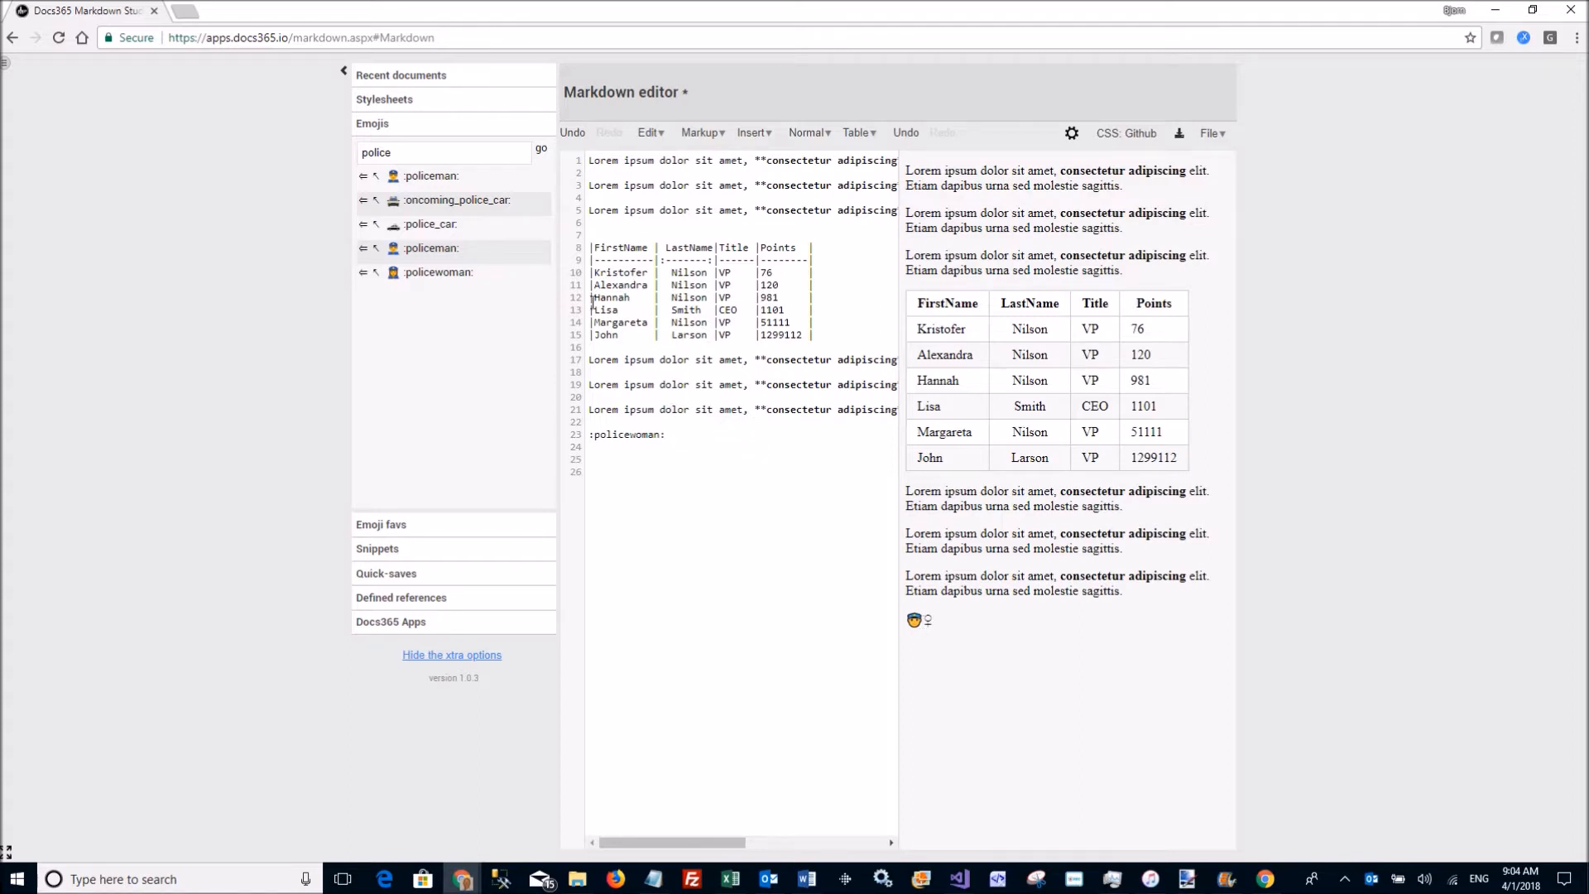
click(393, 252)
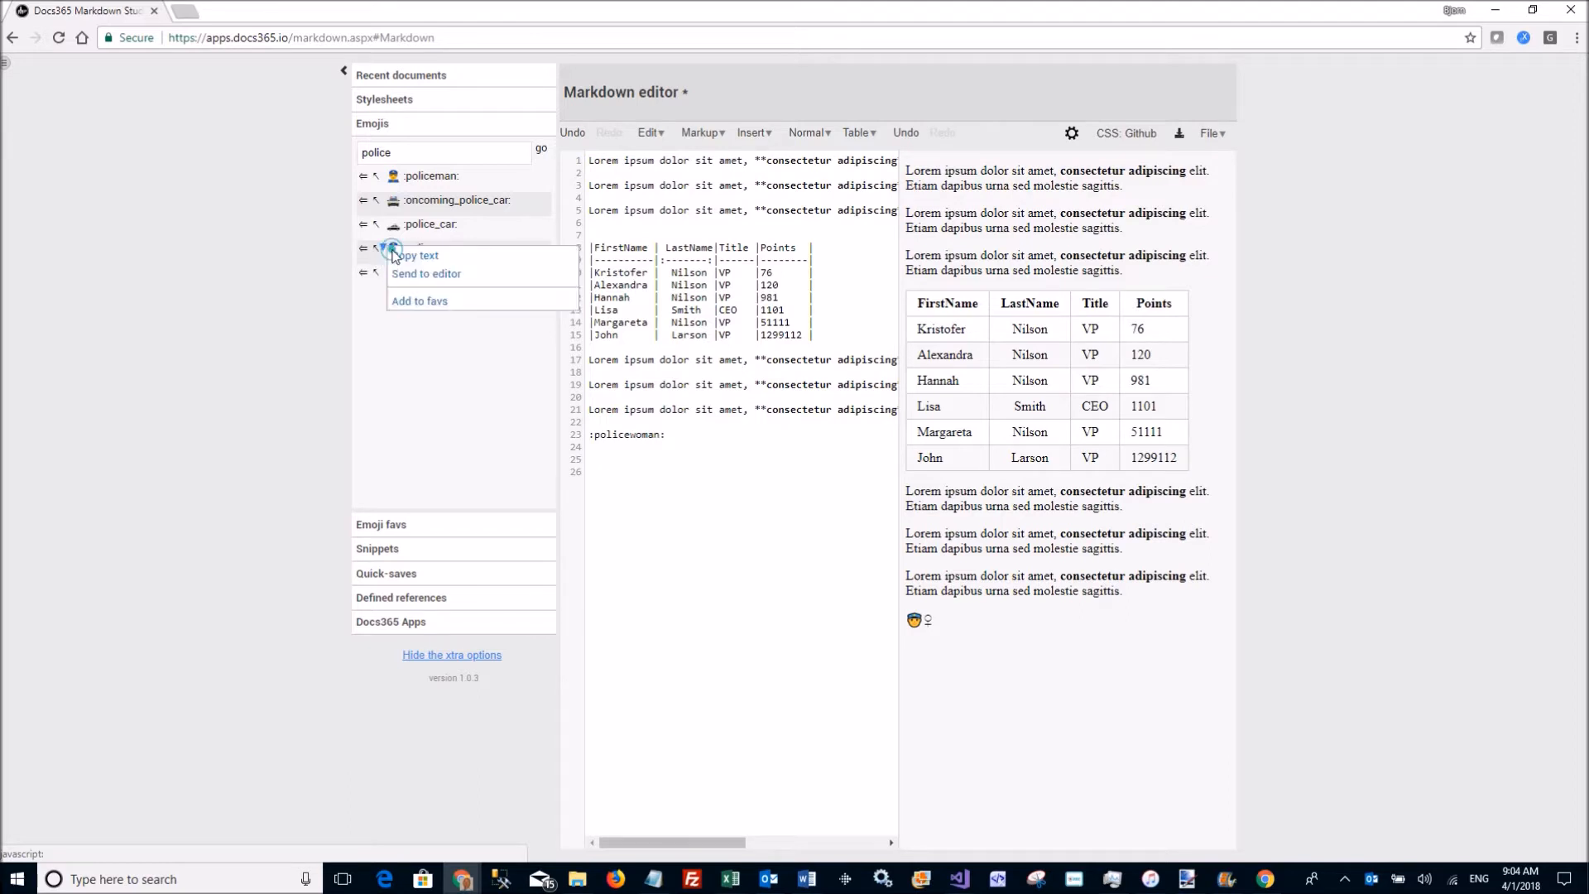
click(422, 303)
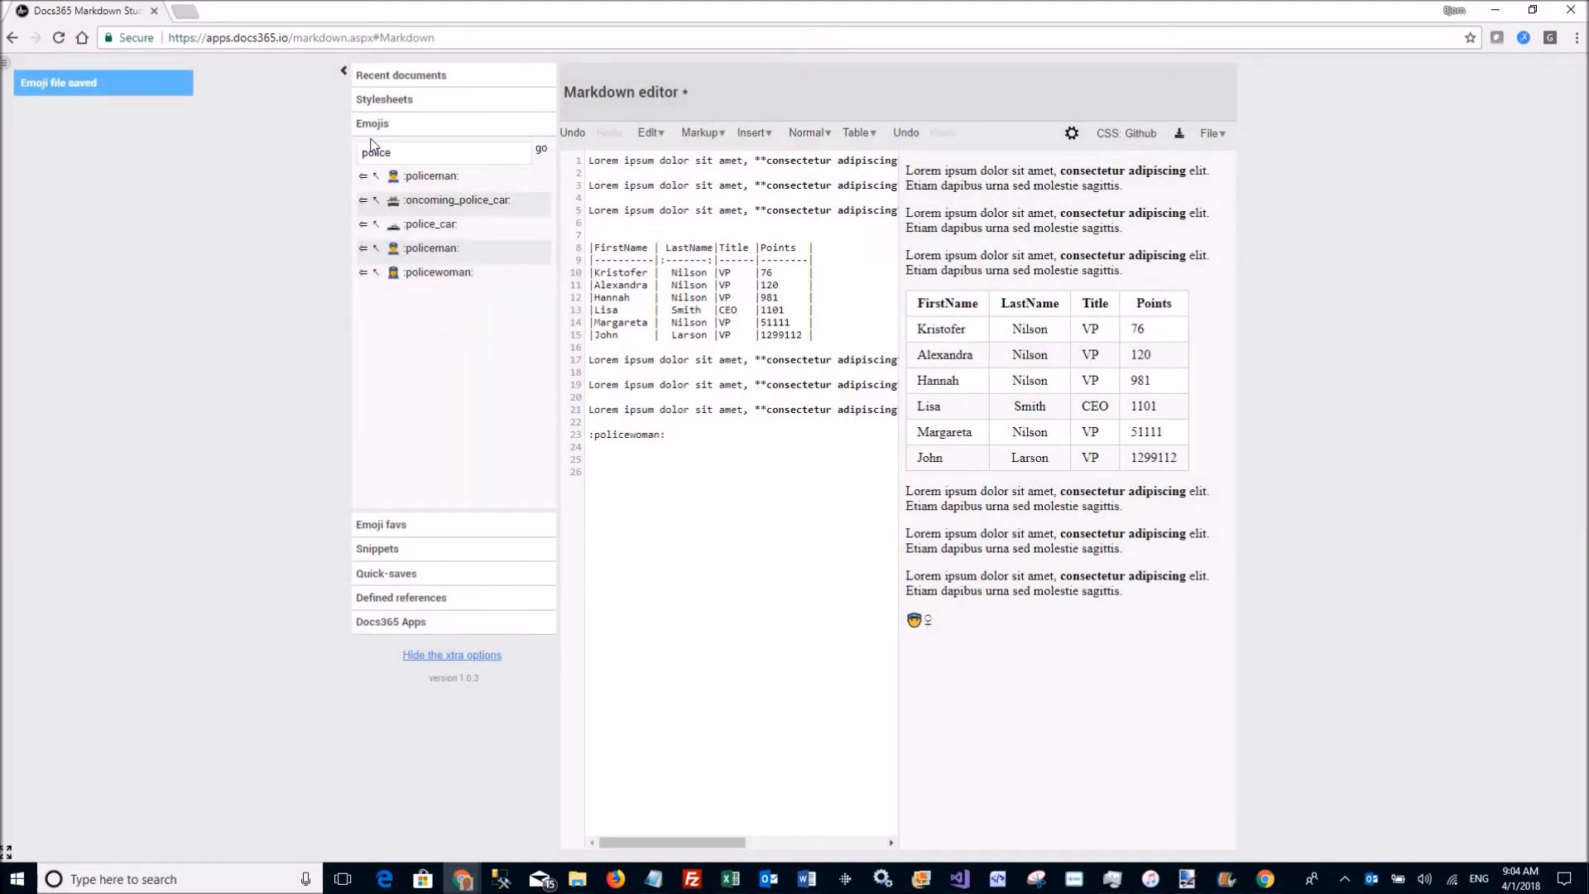
click(375, 125)
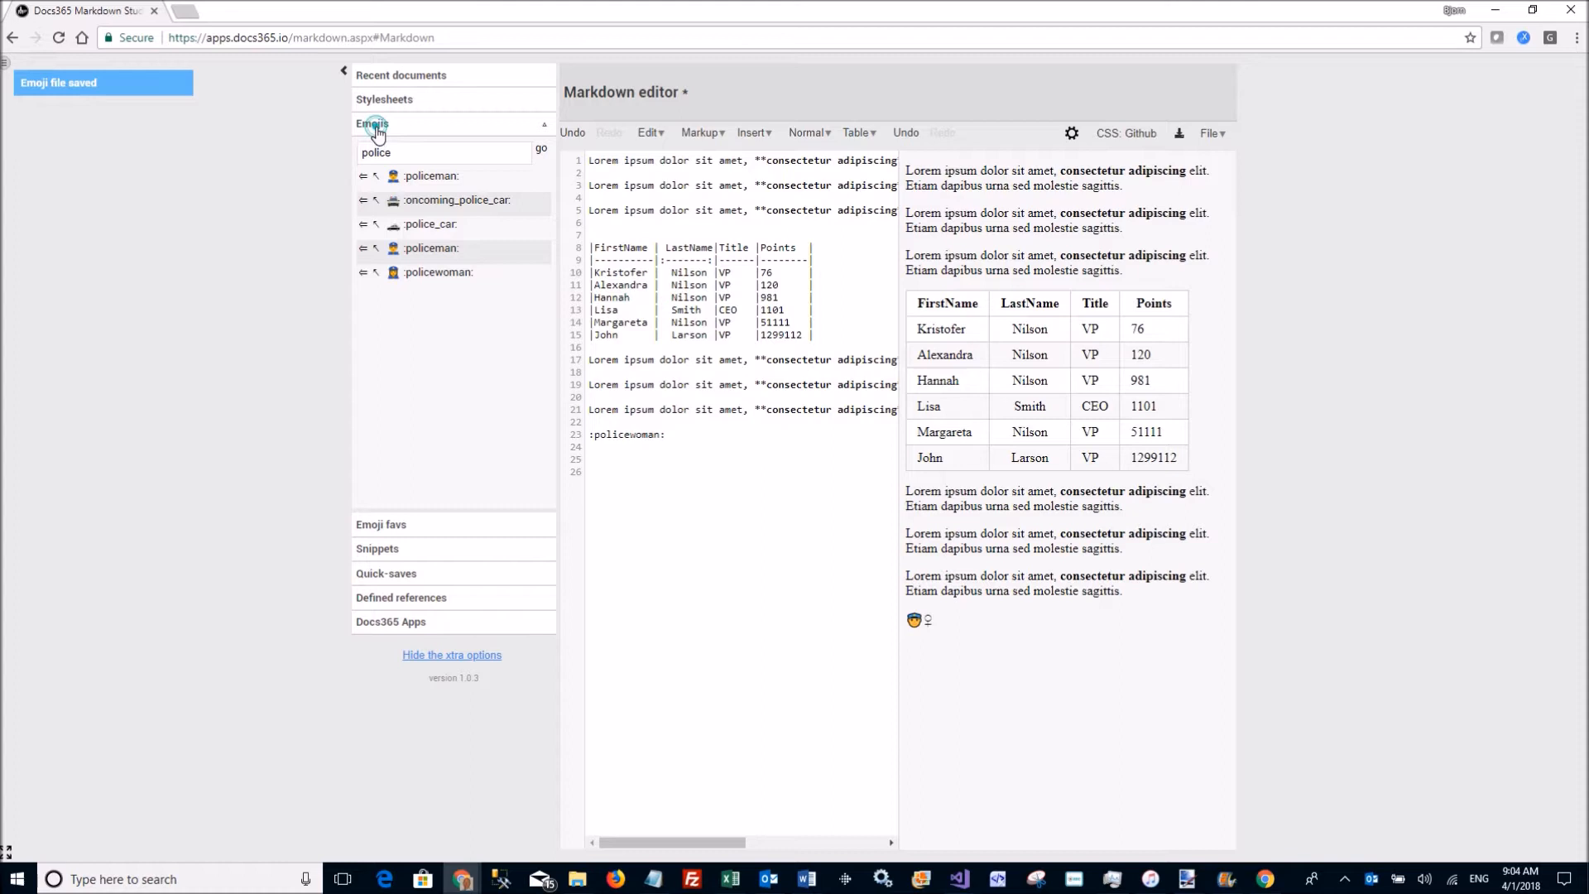
Hide the preview and delete the :policewoman: emoji code below the last paragraph
click(1073, 137)
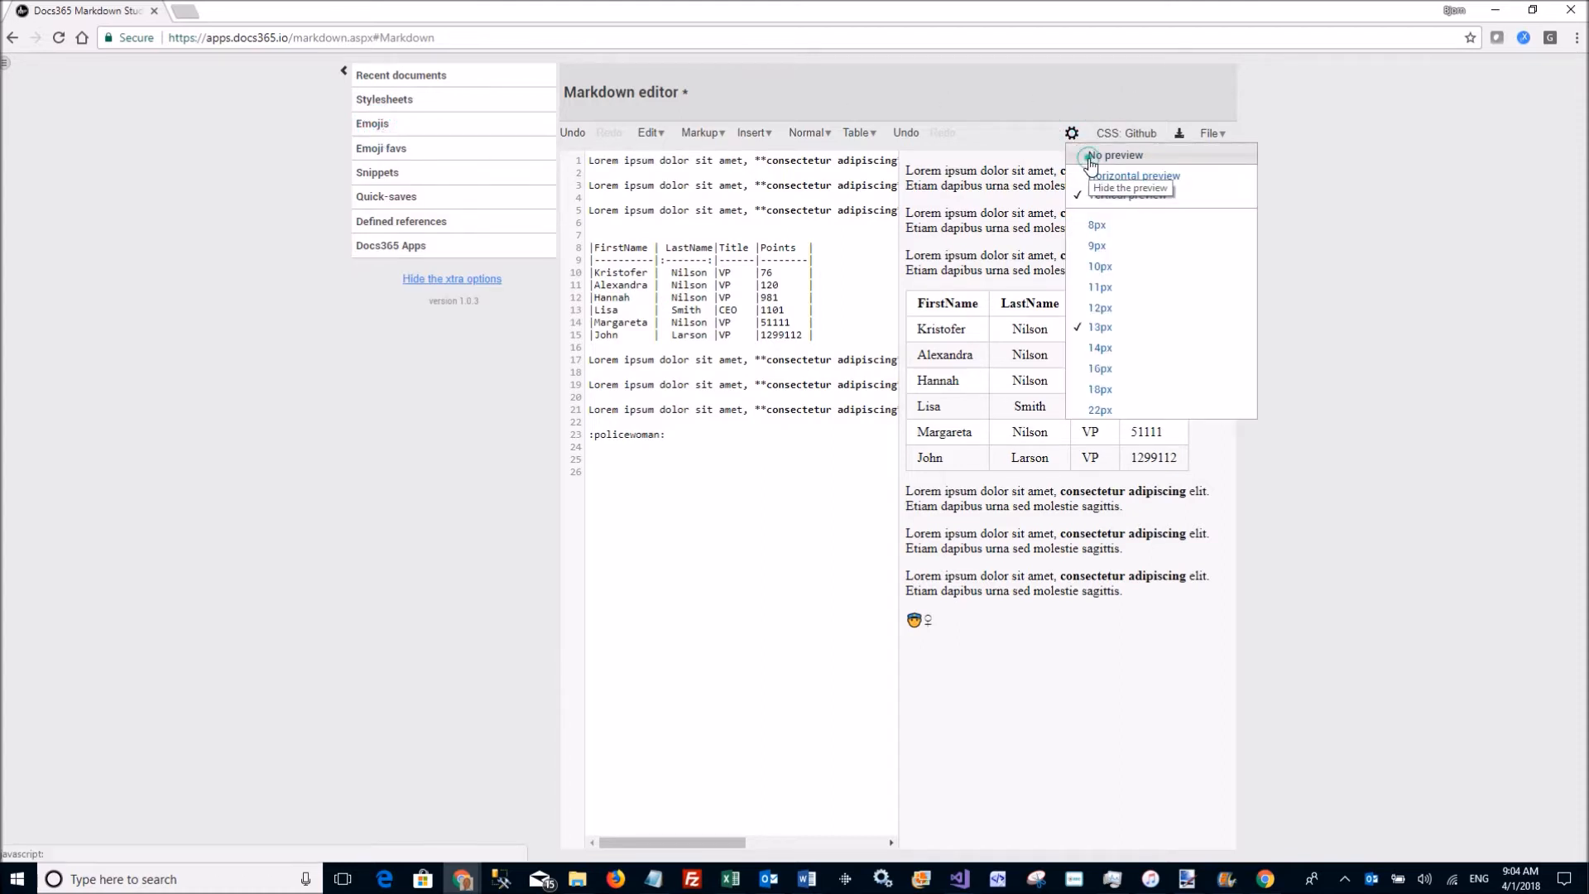
click(1090, 158)
click(686, 430)
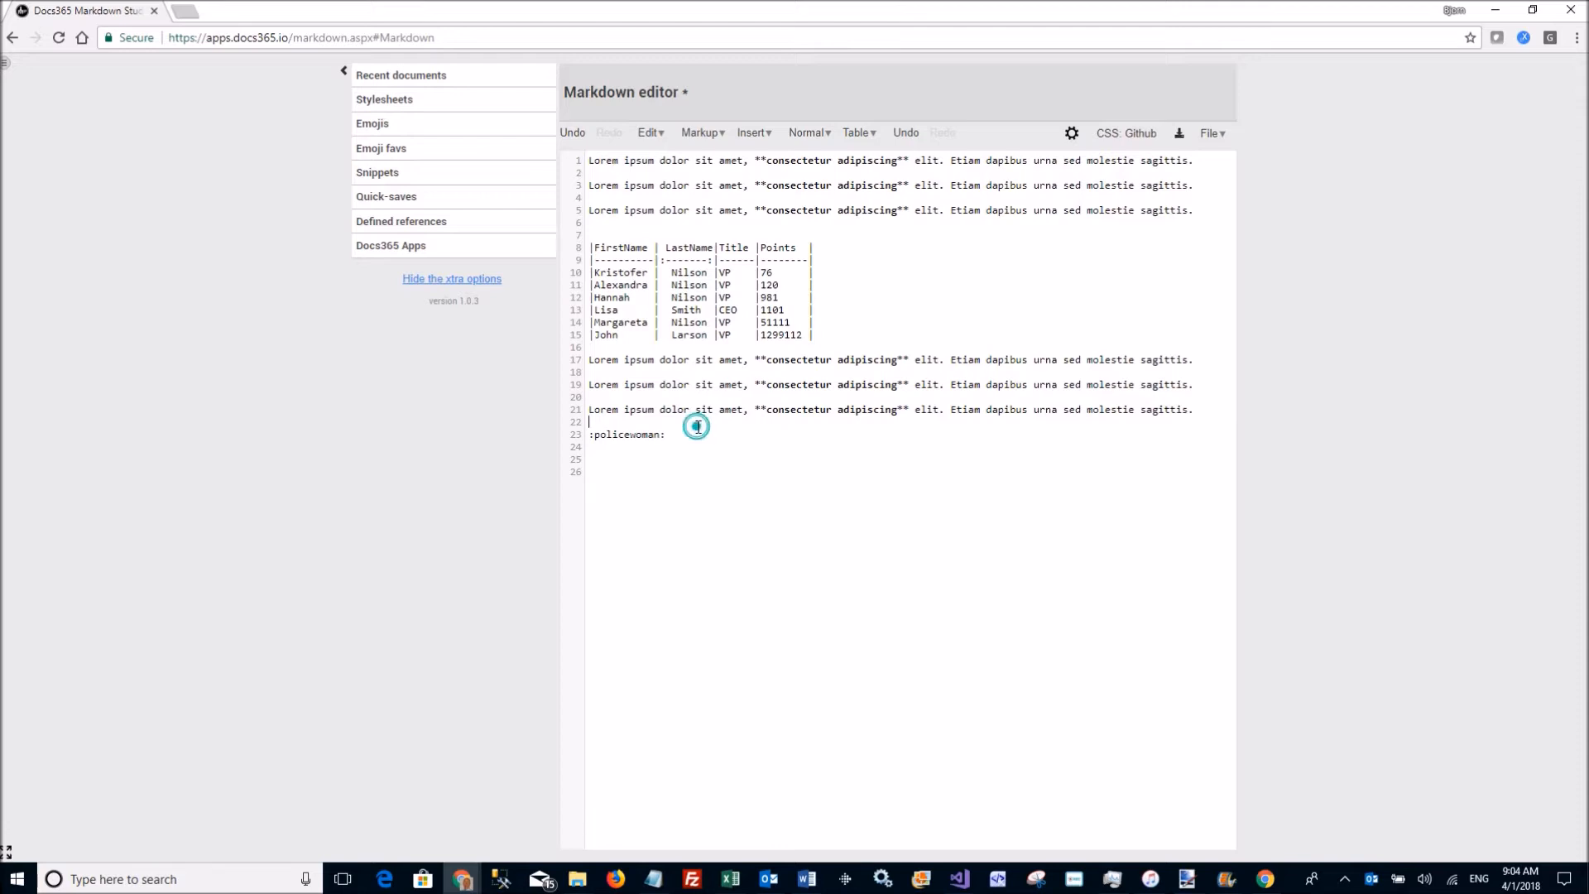
drag(657, 439, 605, 442)
key(Delete)
Try to insert the :policeman: emoji from the emoji favorites below the last paragraph
click(390, 151)
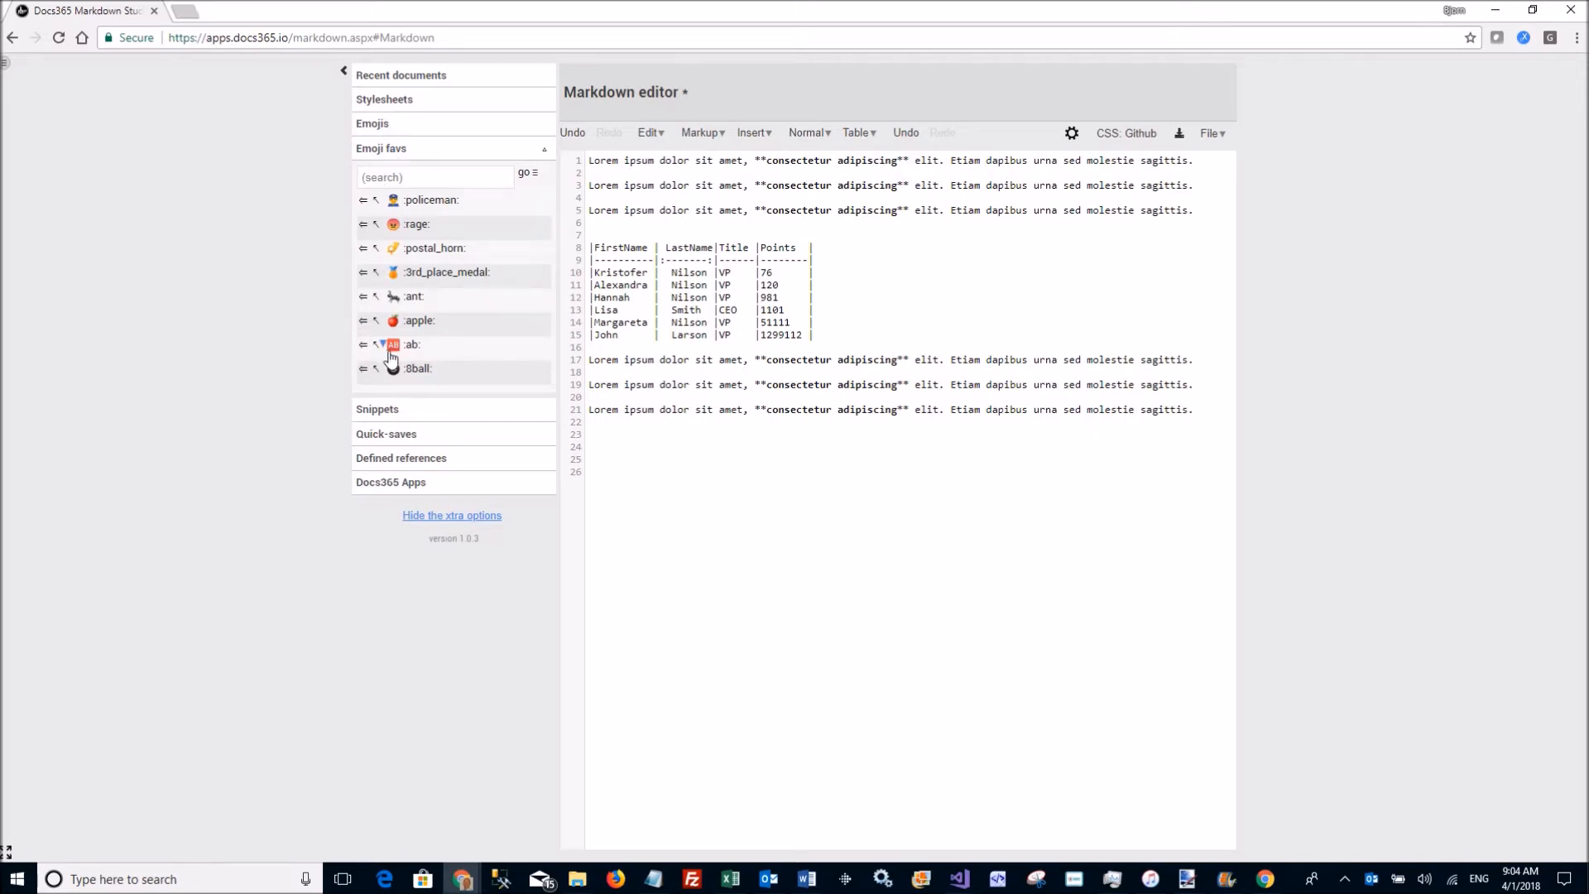
click(363, 201)
click(651, 454)
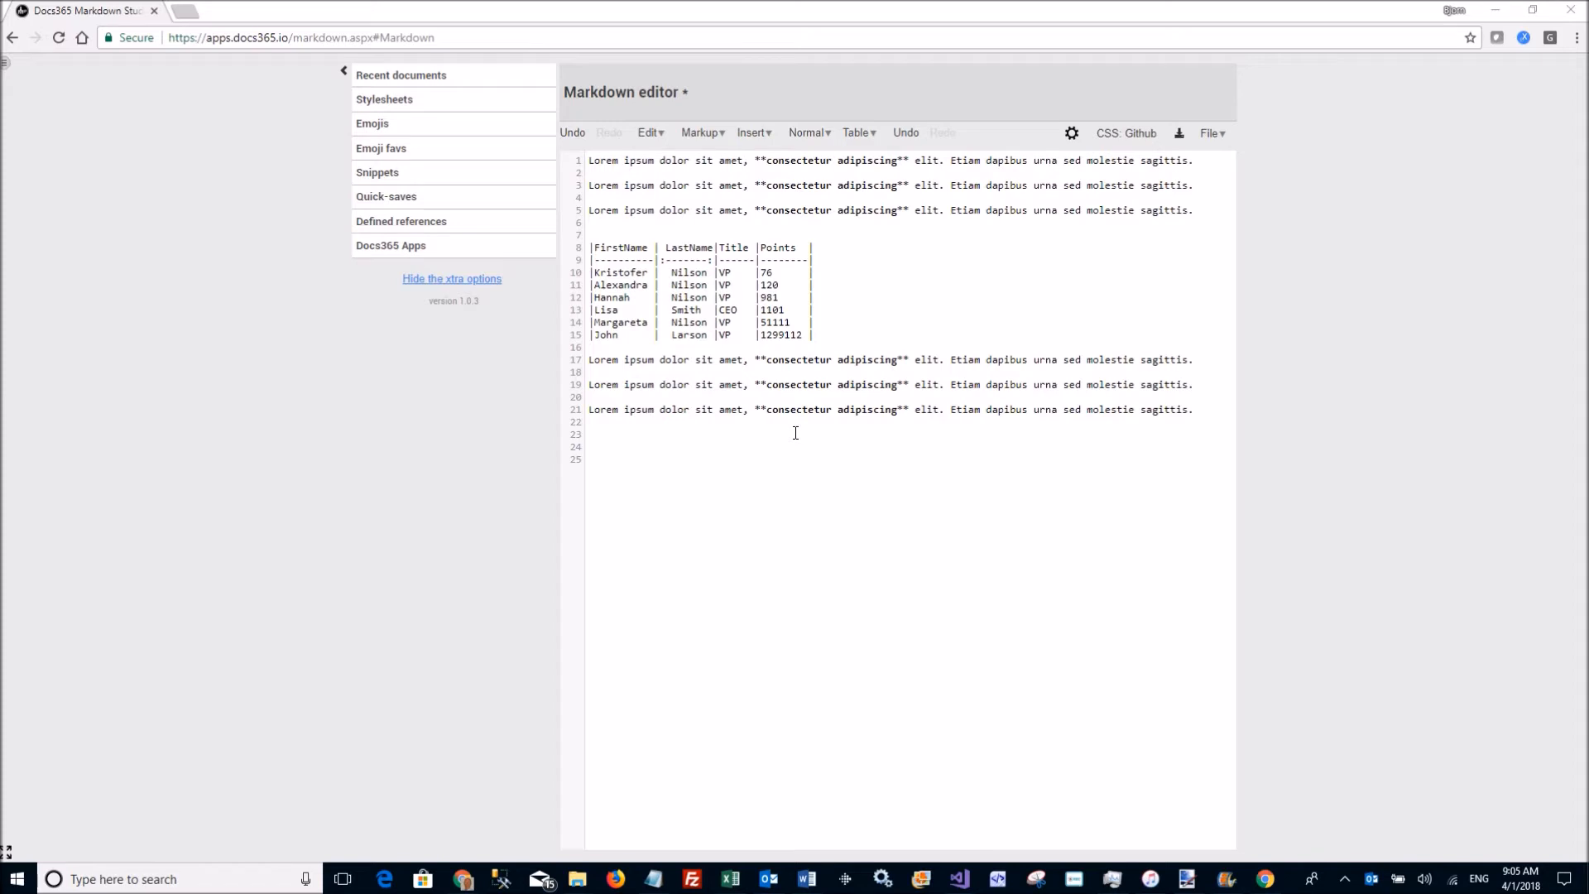
Expand the Markdown editor to fill the whole browser window
click(6, 853)
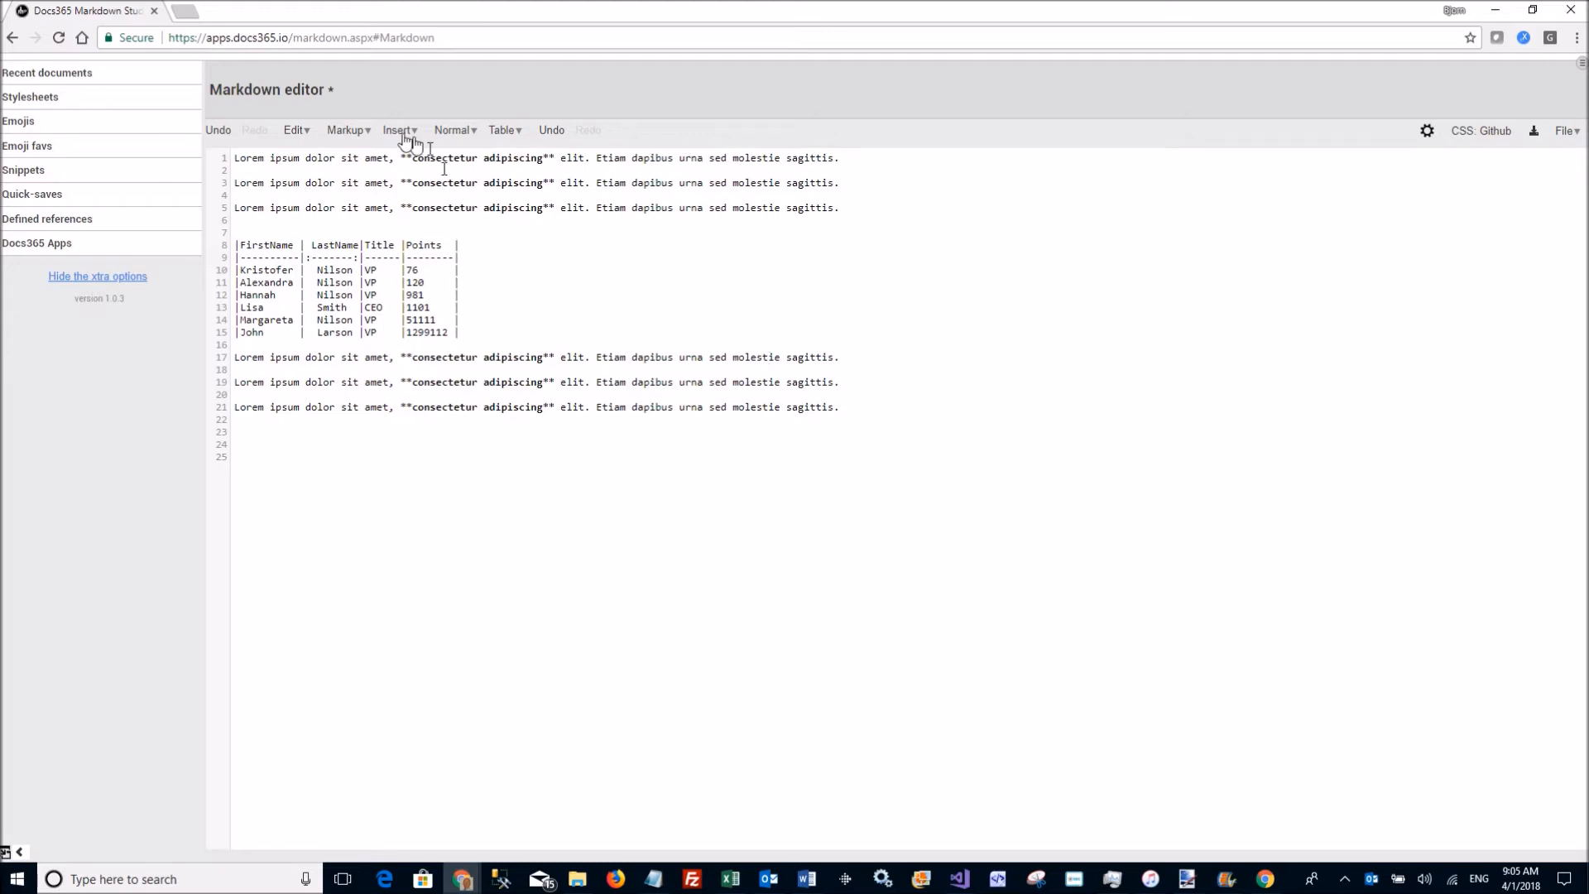
Export the document as HTML to a new browser tab, return to the Markdown editor and close the HTML export dialog
click(323, 177)
click(1562, 131)
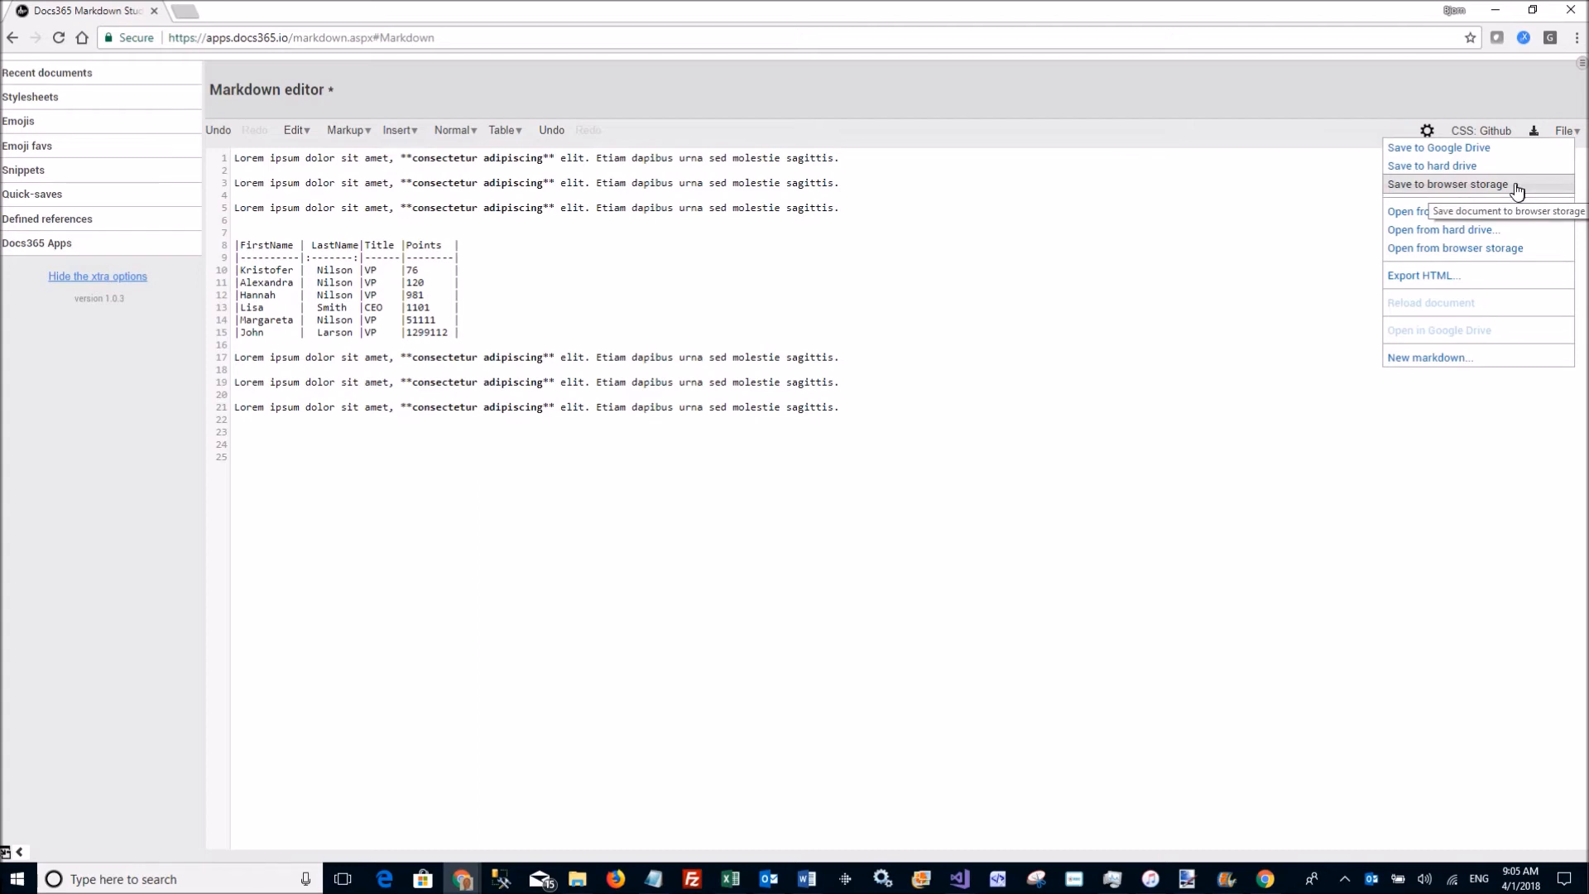
click(1431, 279)
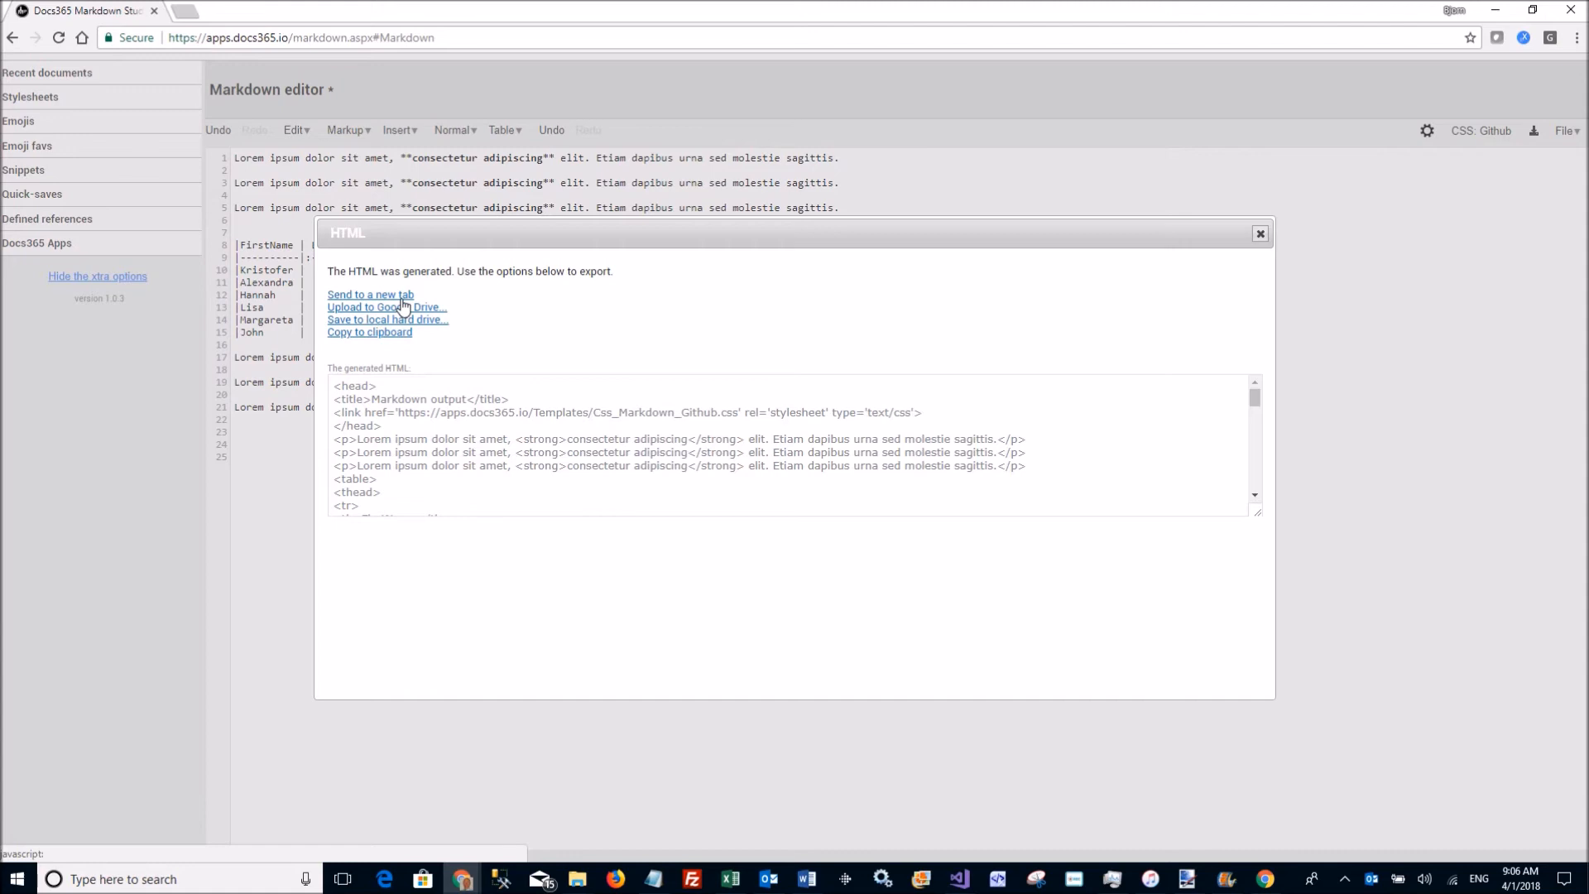
click(403, 298)
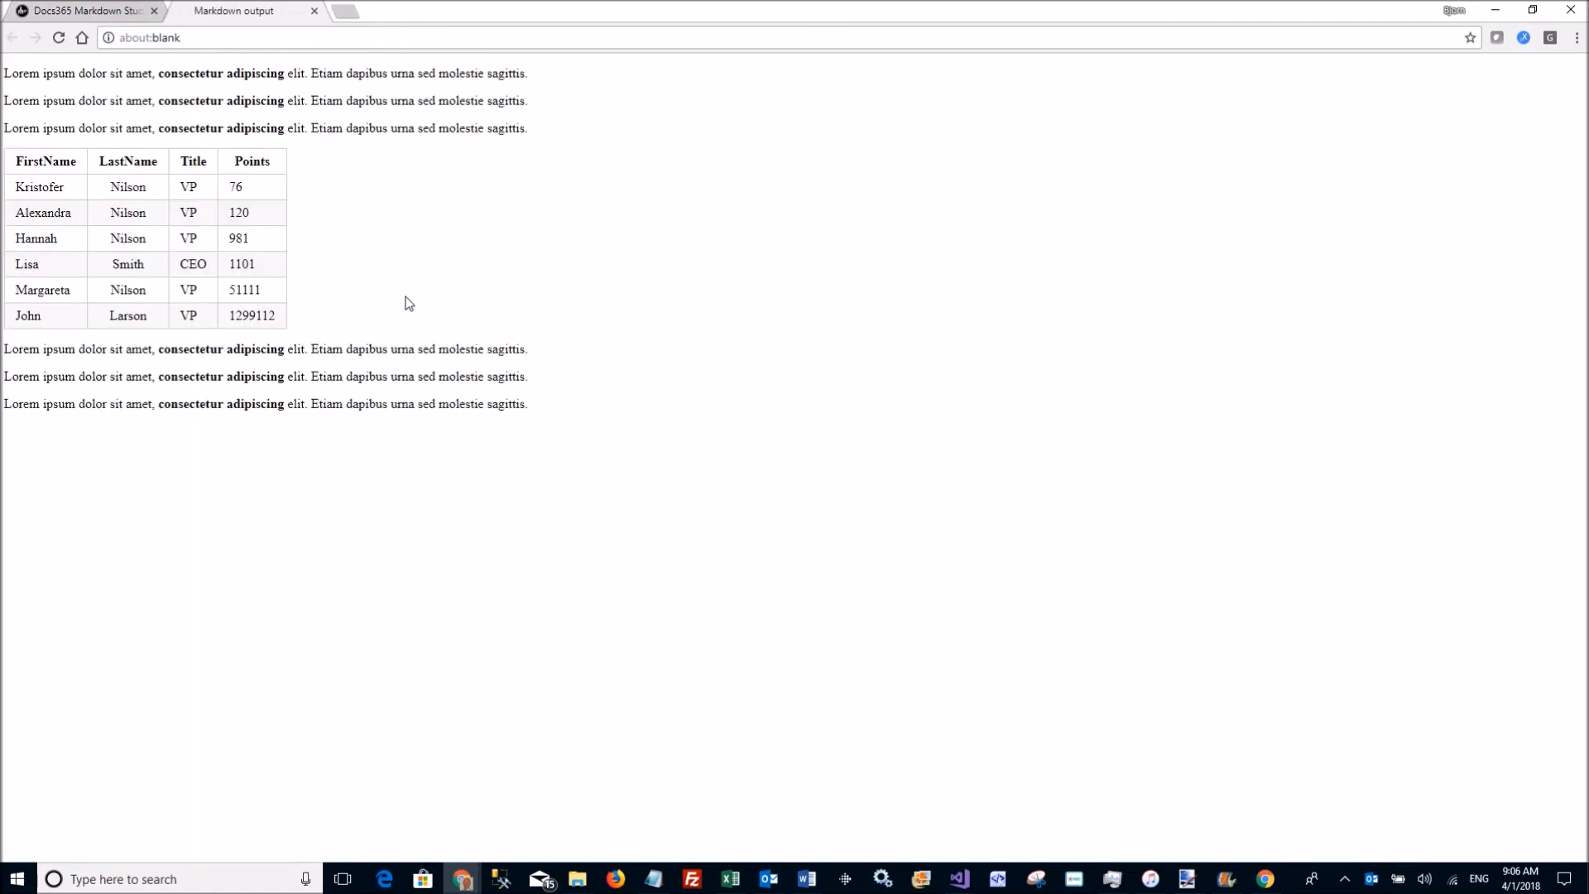
click(89, 11)
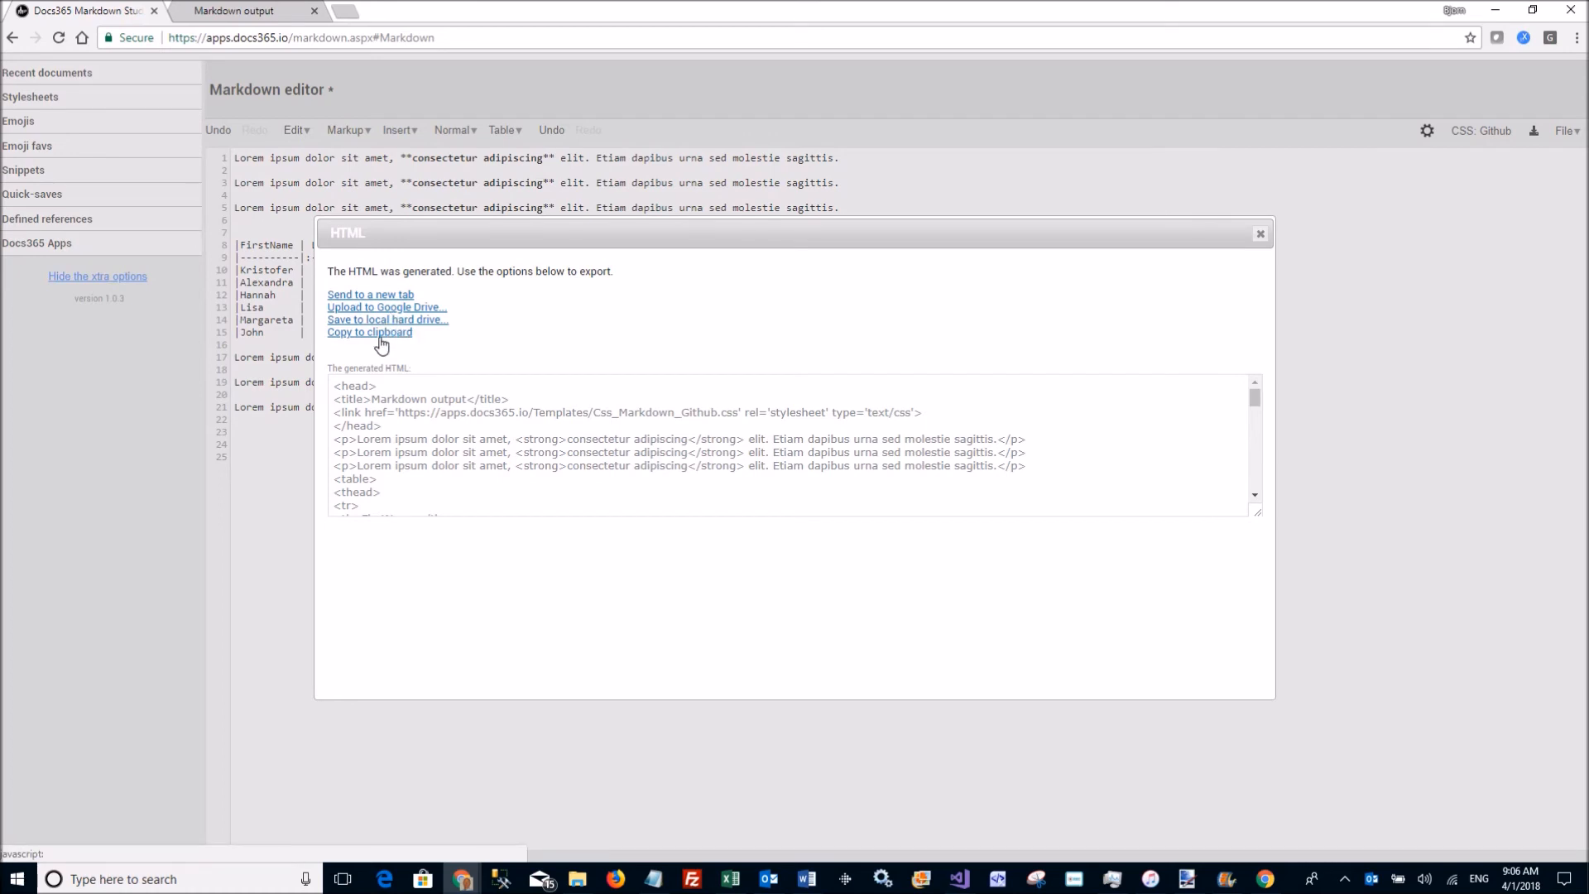
click(1260, 236)
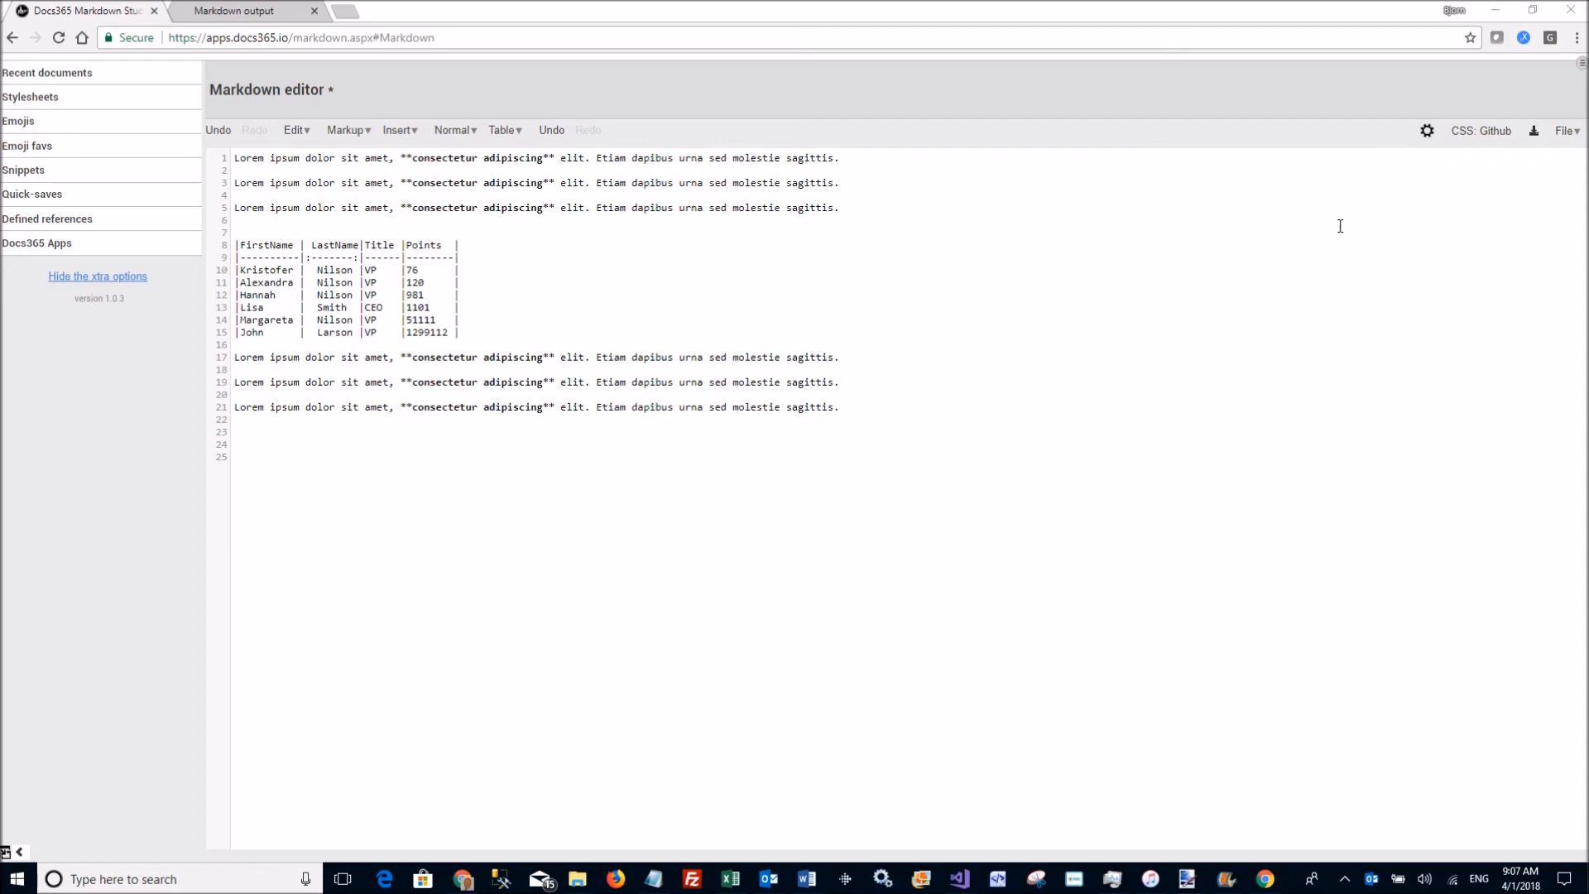
Open the feedback form for sending comments or feature requests about the app
click(1581, 66)
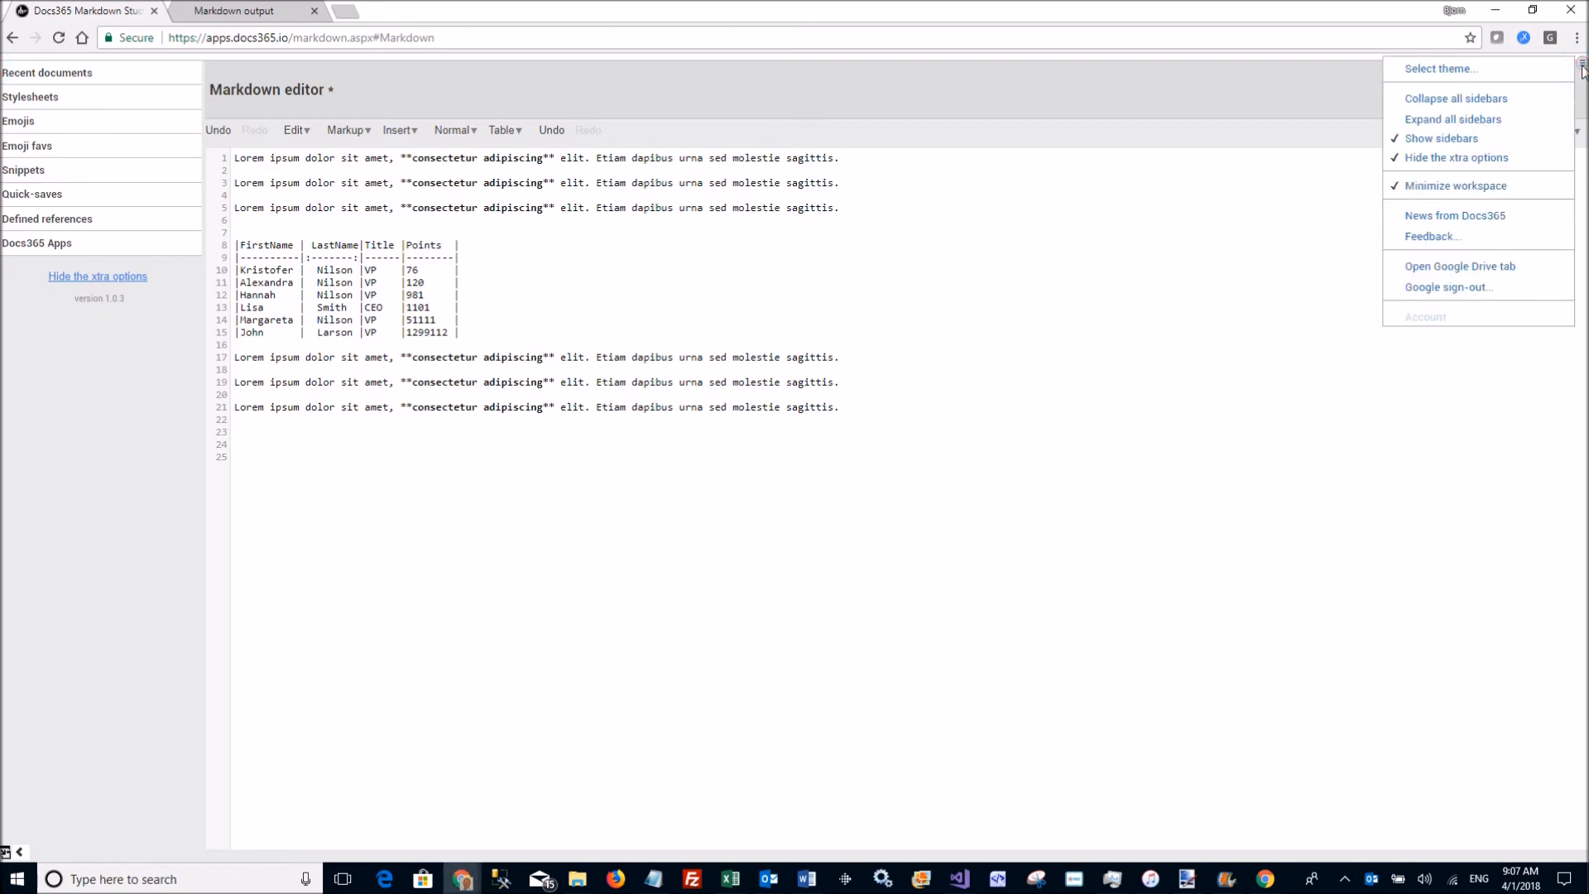
click(1448, 238)
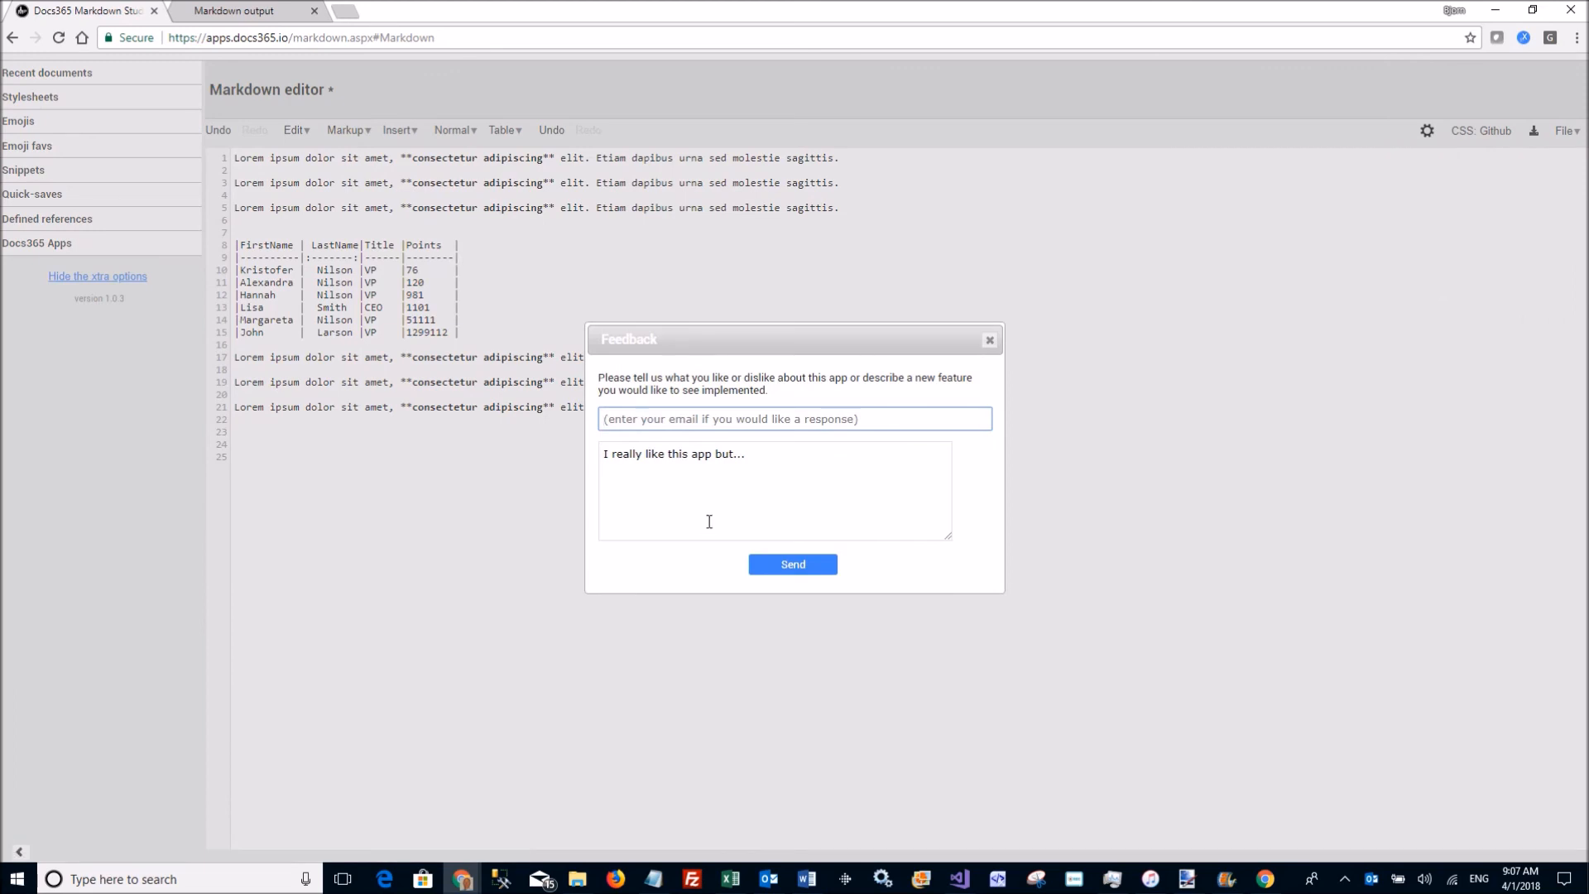